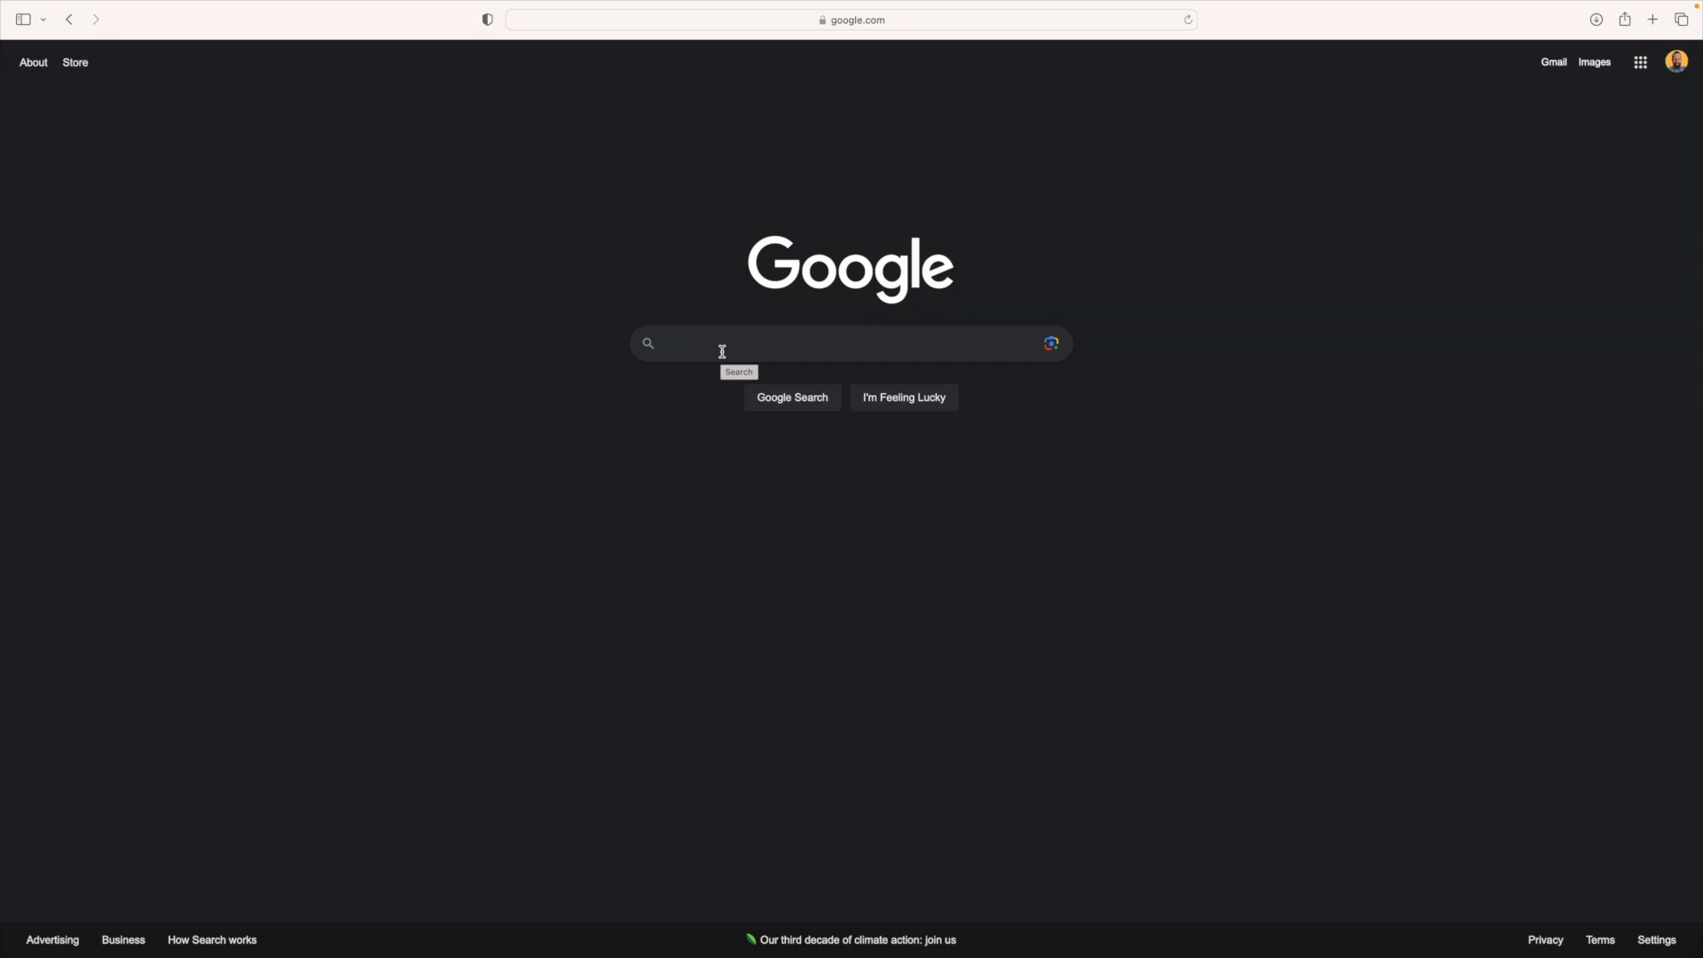
Step: Search Google for 'canva.', pick the canva.com suggestion and open the Canva site
{"action": "left_click", "coordinate": [722, 351]}
{"action": "type", "text": "canva."}
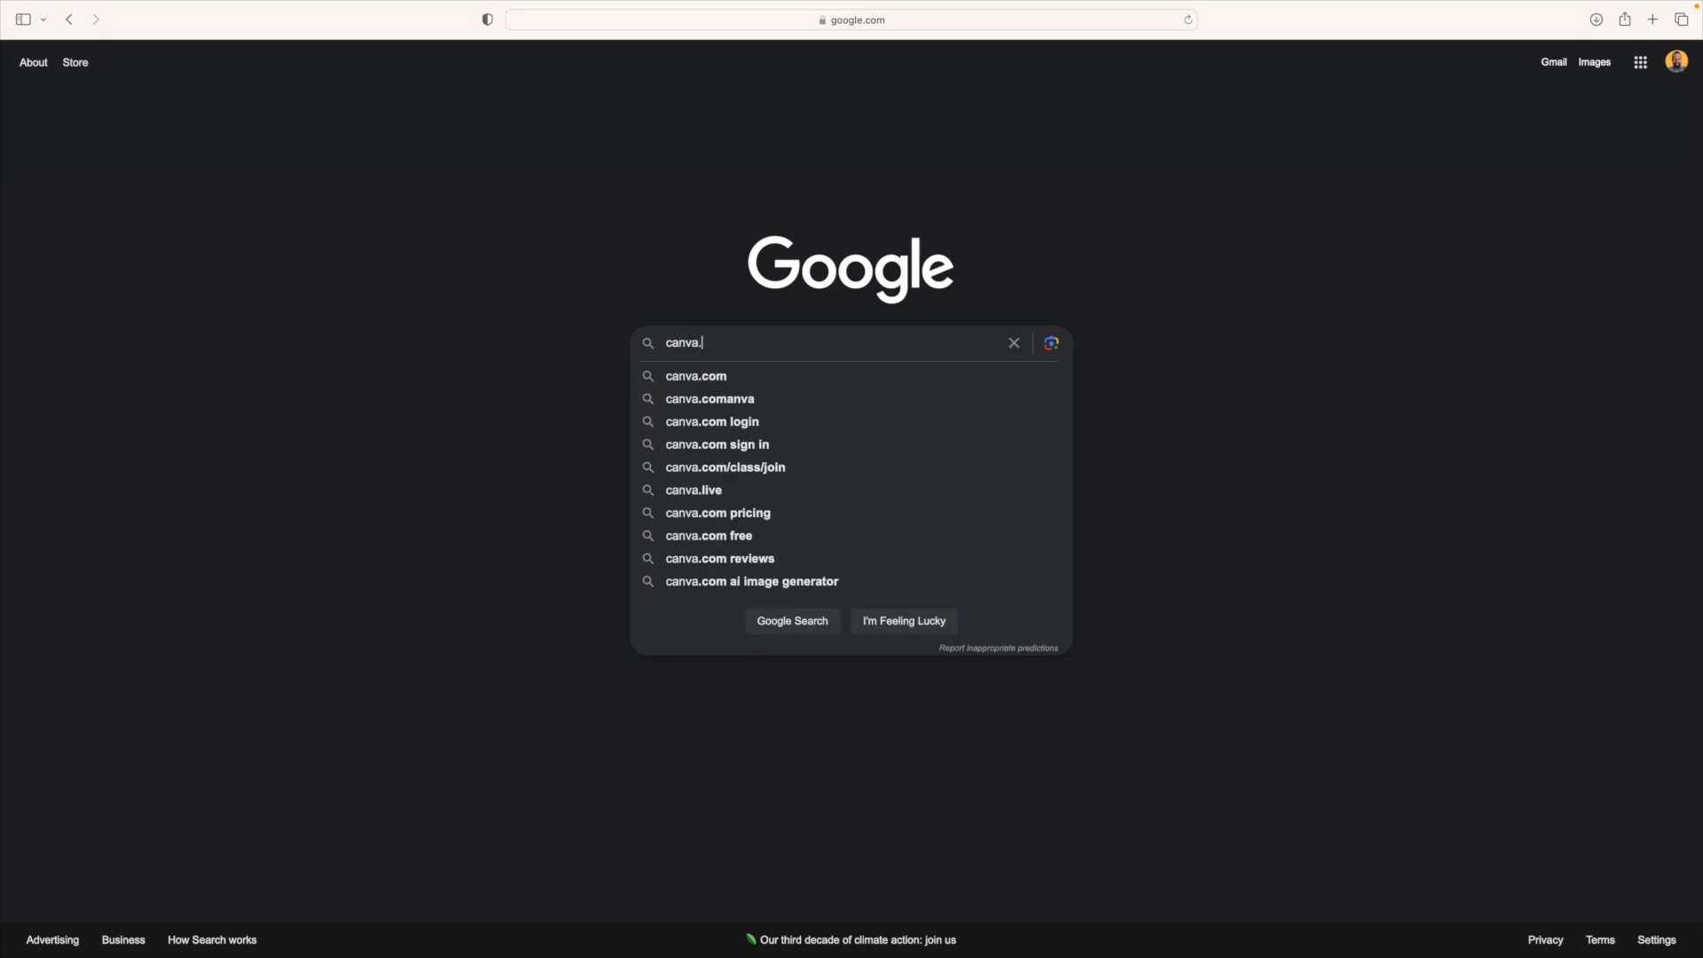
{"action": "left_click", "coordinate": [704, 382]}
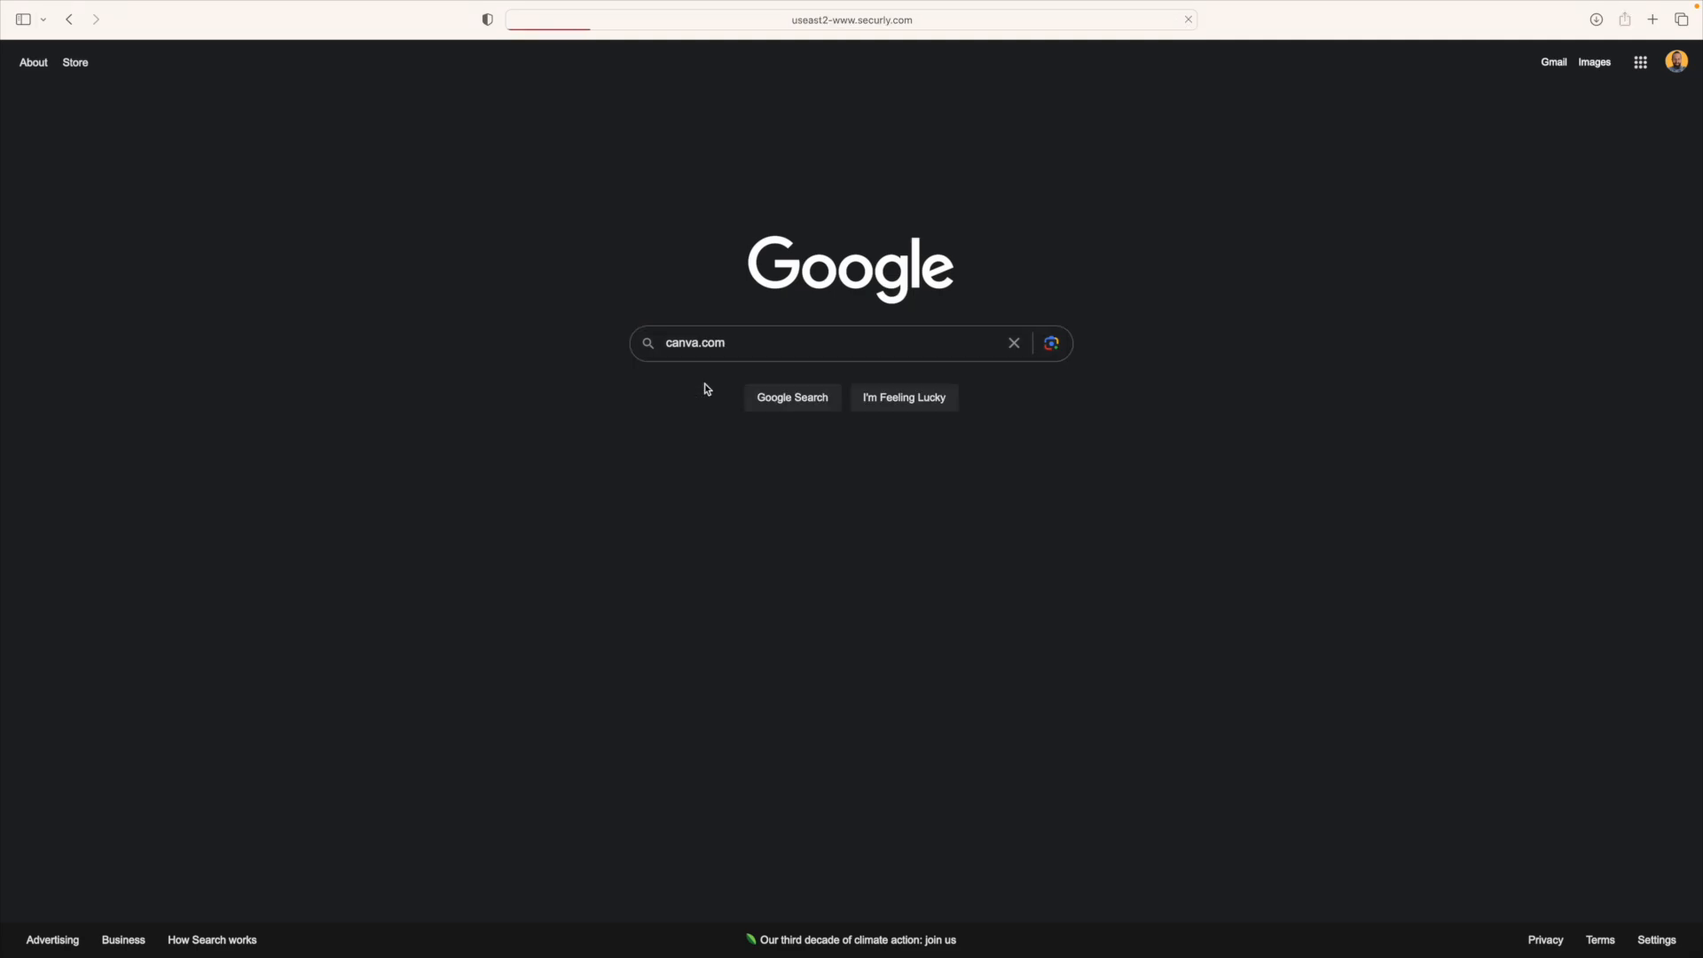
{"action": "left_click", "coordinate": [293, 208]}
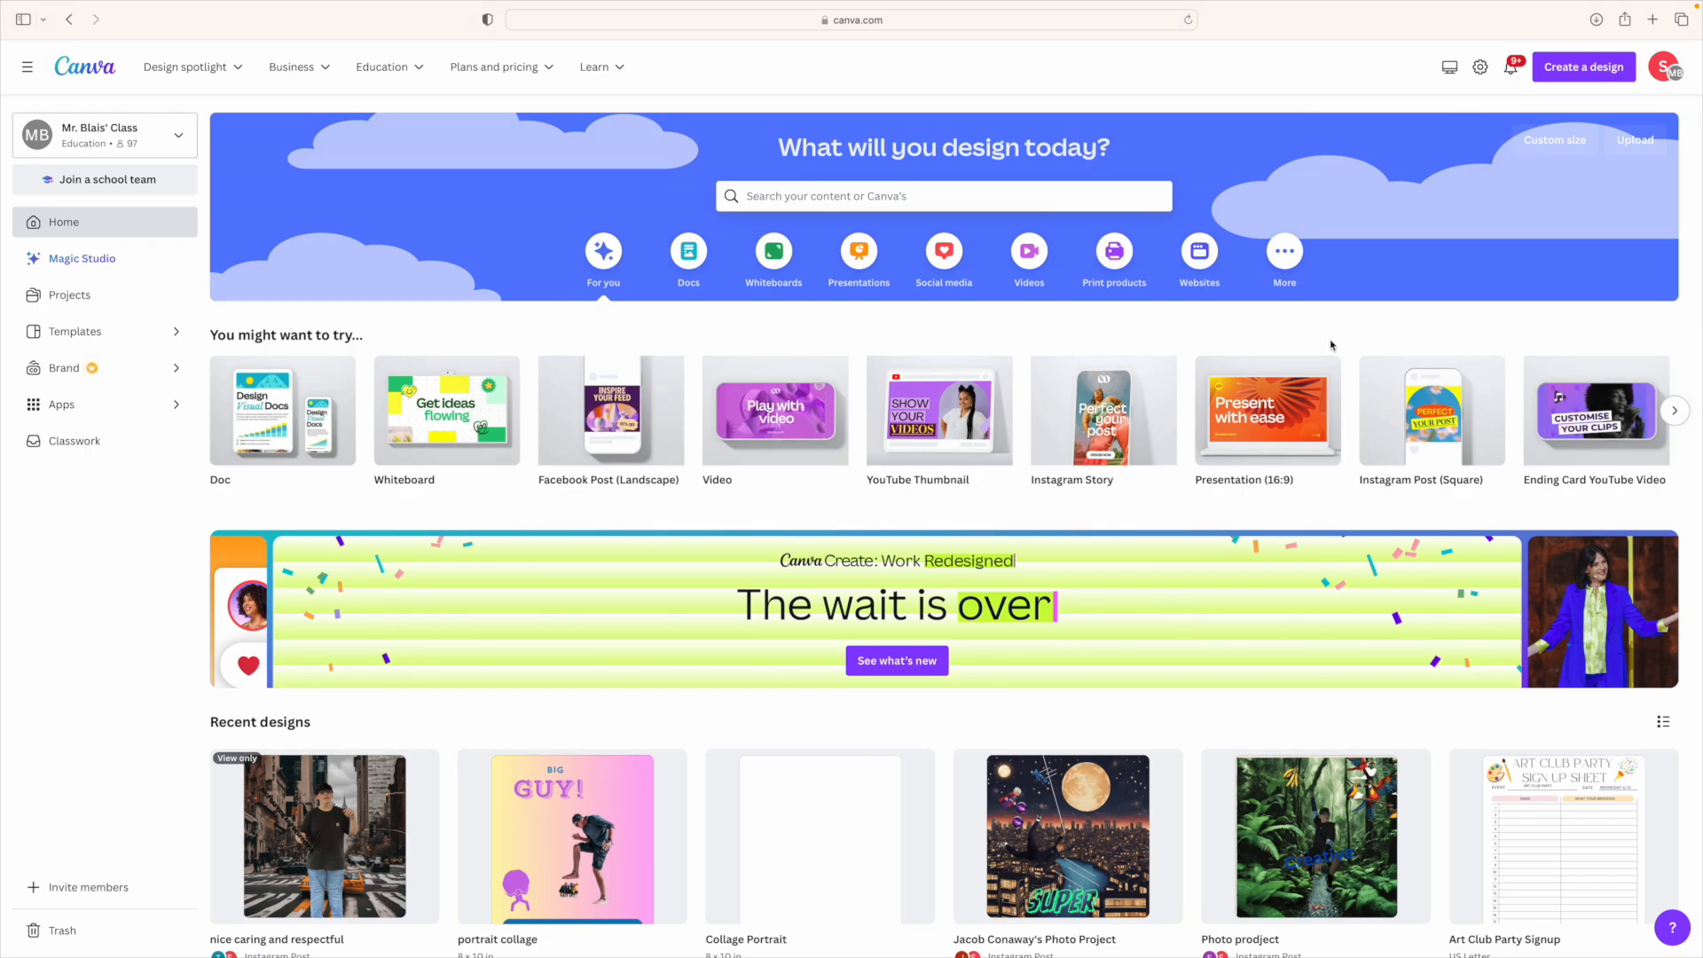
Step: Browse the Docs, Whiteboards, Social media and Videos design categories on the Canva home page
{"action": "mouse_move", "coordinate": [883, 411]}
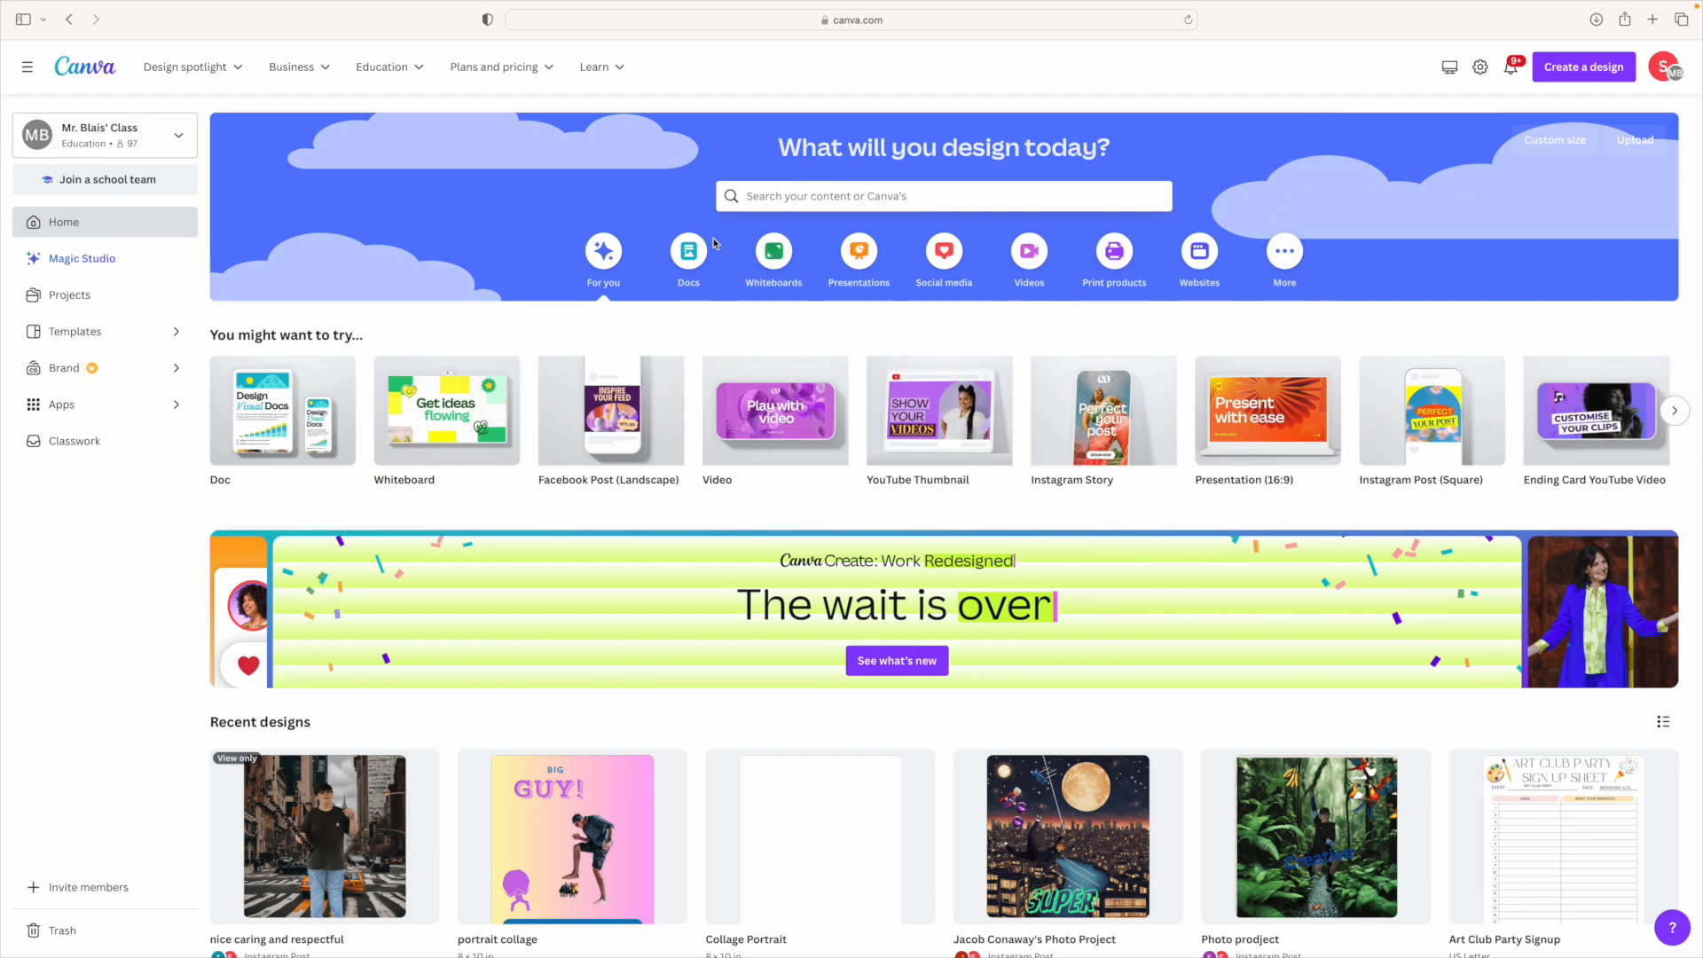
{"action": "left_click", "coordinate": [688, 258]}
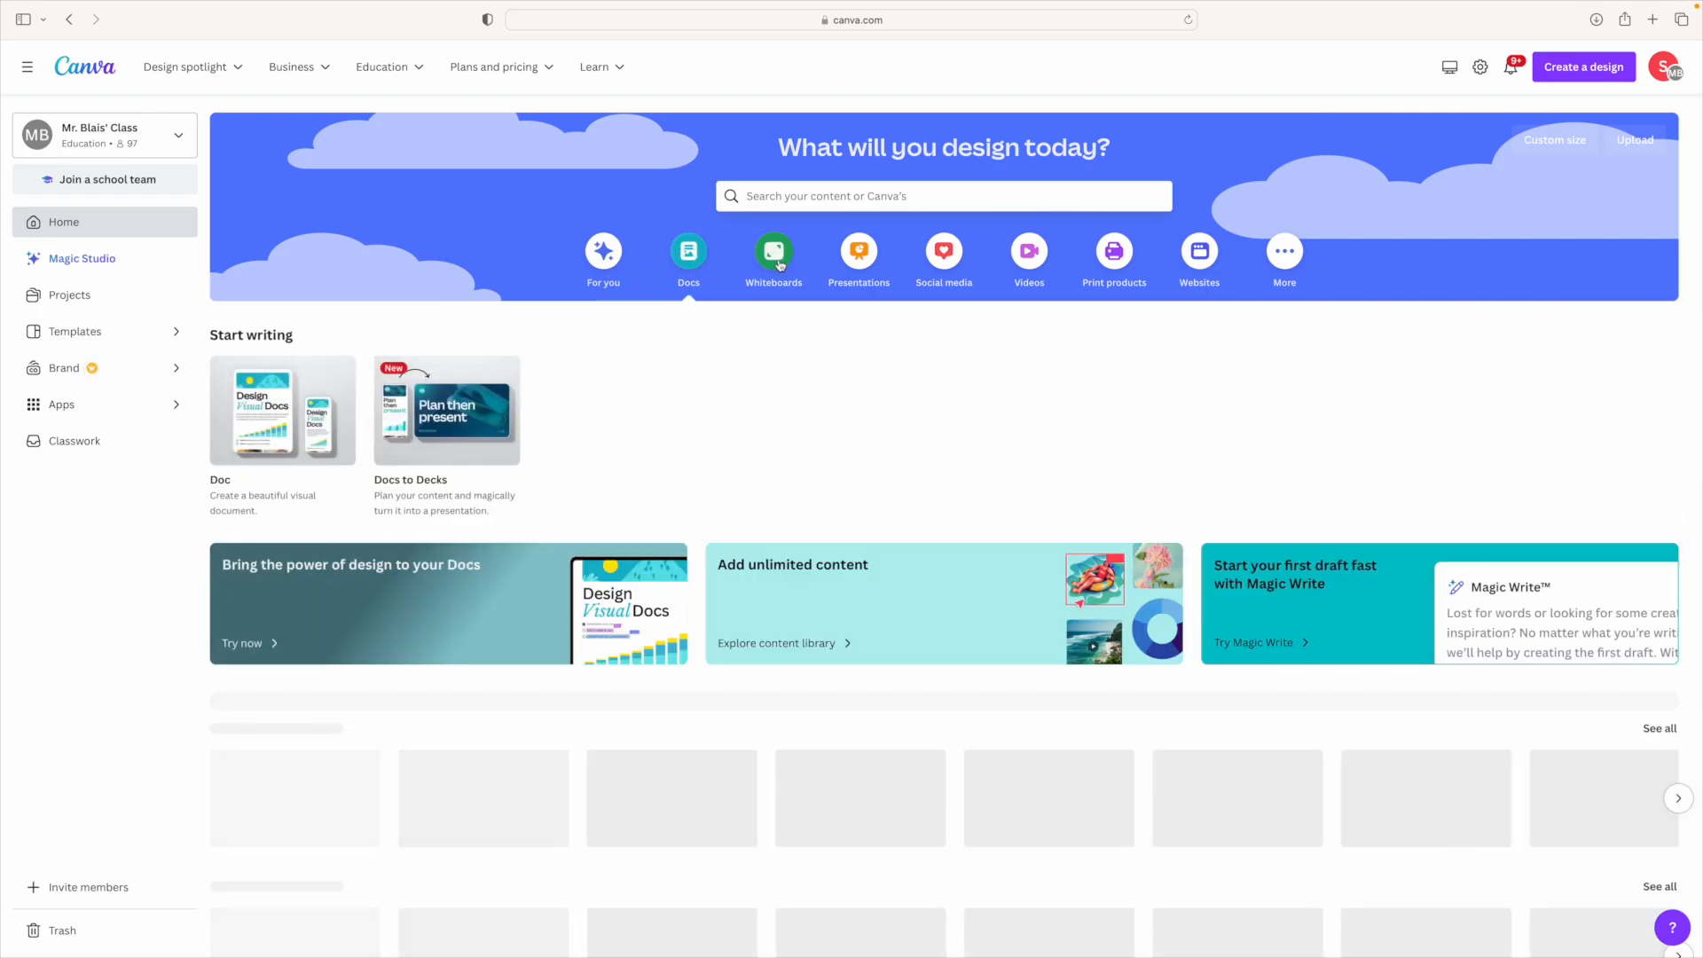
{"action": "left_click", "coordinate": [773, 257]}
{"action": "left_click", "coordinate": [945, 255]}
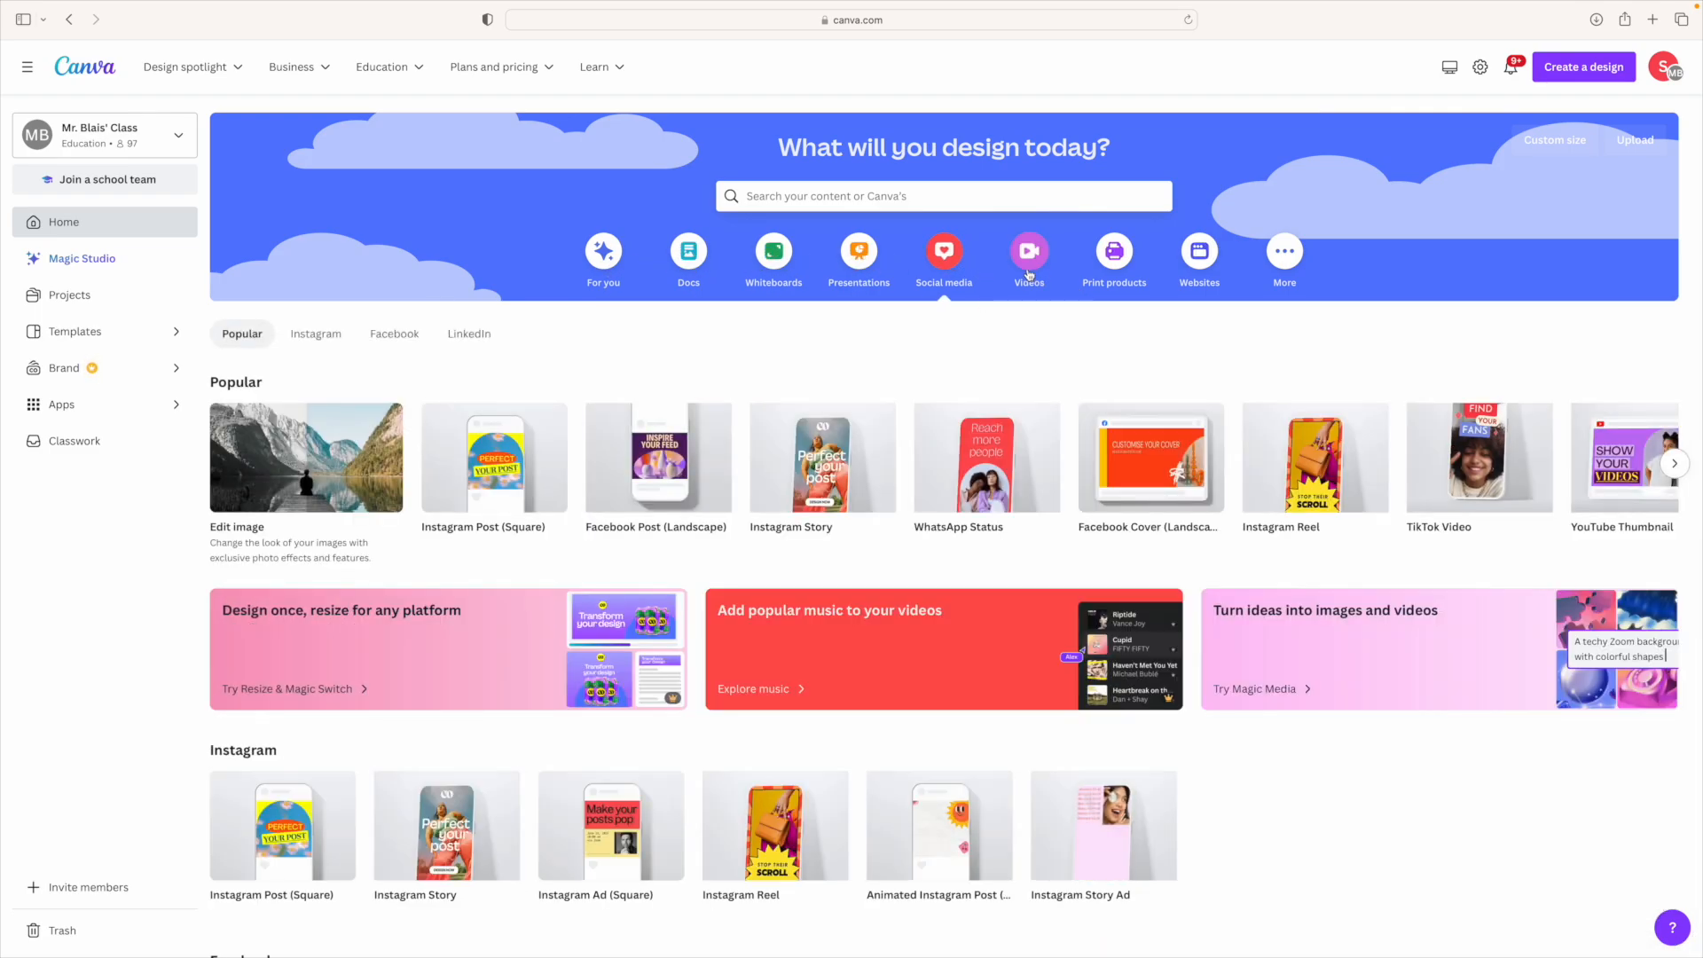
{"action": "left_click", "coordinate": [1033, 266]}
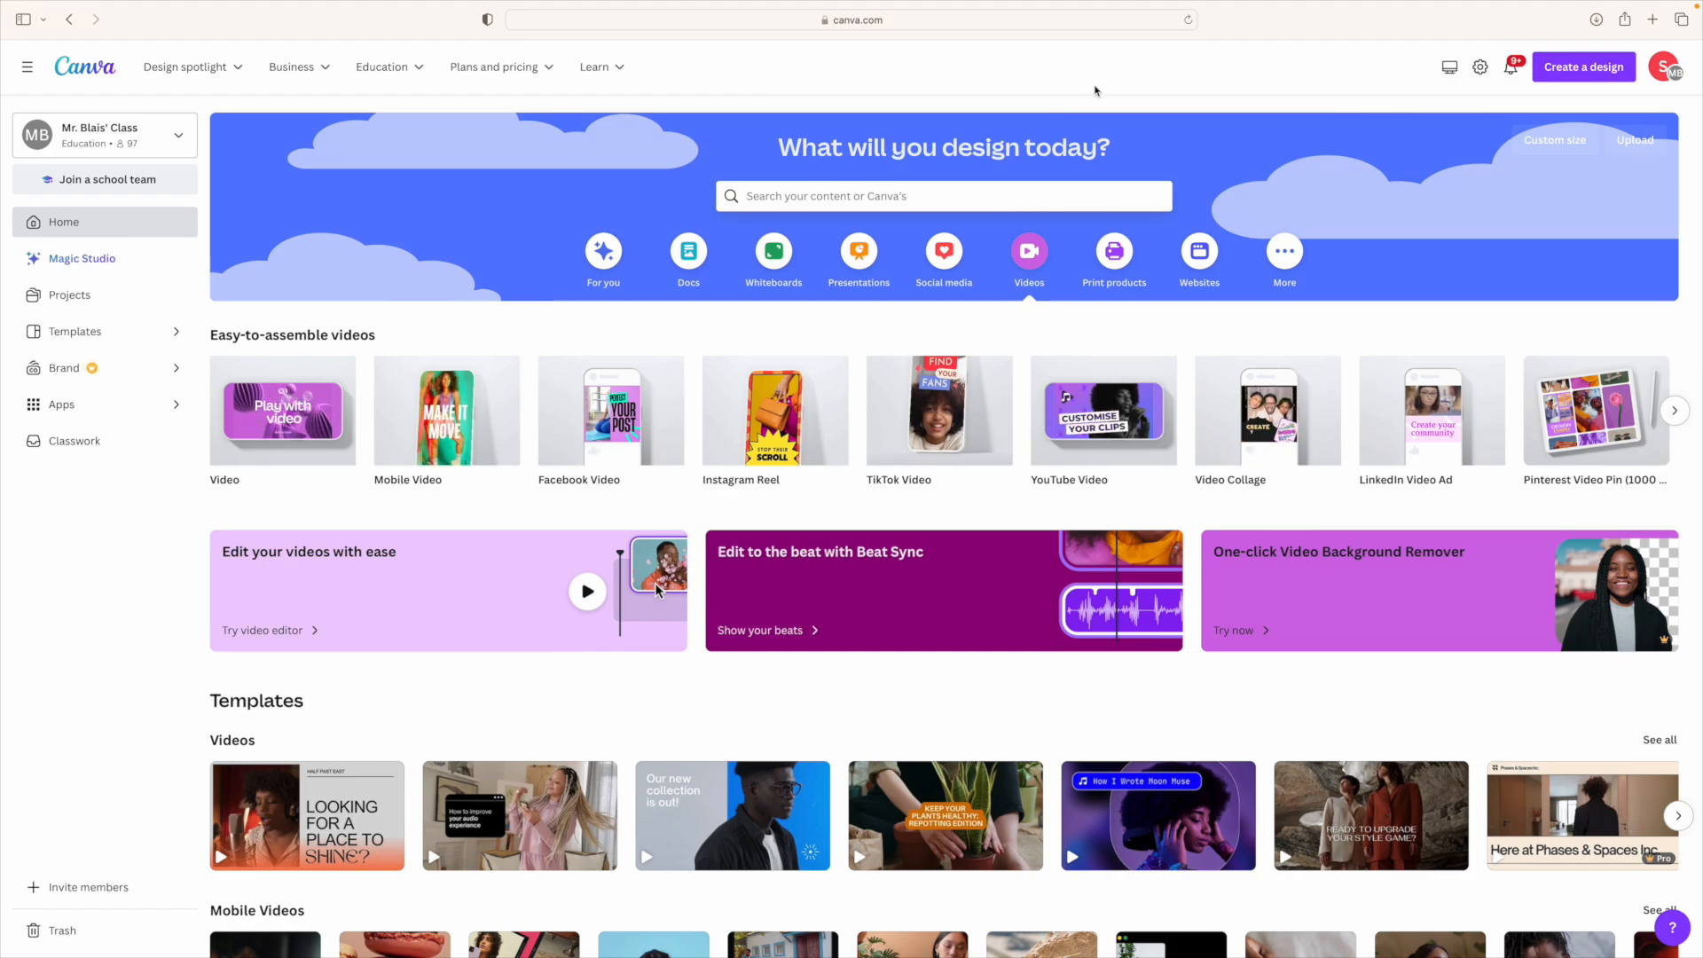
Step: Search the Create a design list for instagram, snap, youtube, tiktok and inst formats
{"action": "left_click", "coordinate": [1537, 66]}
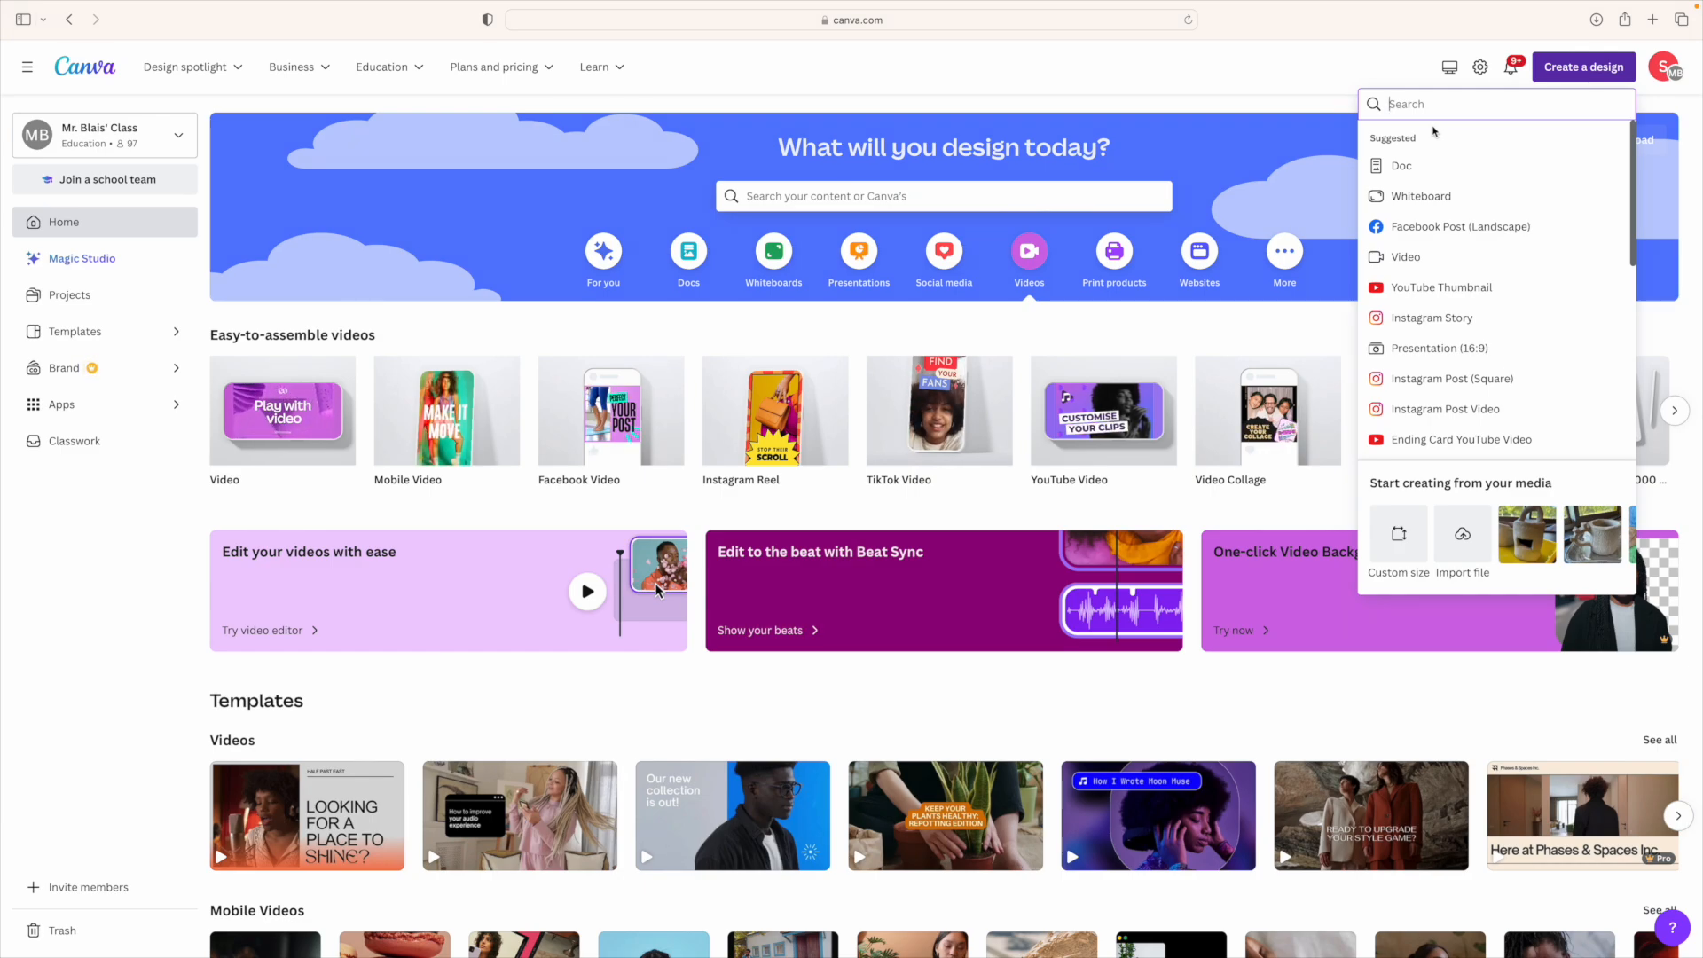
{"action": "type", "text": "in"}
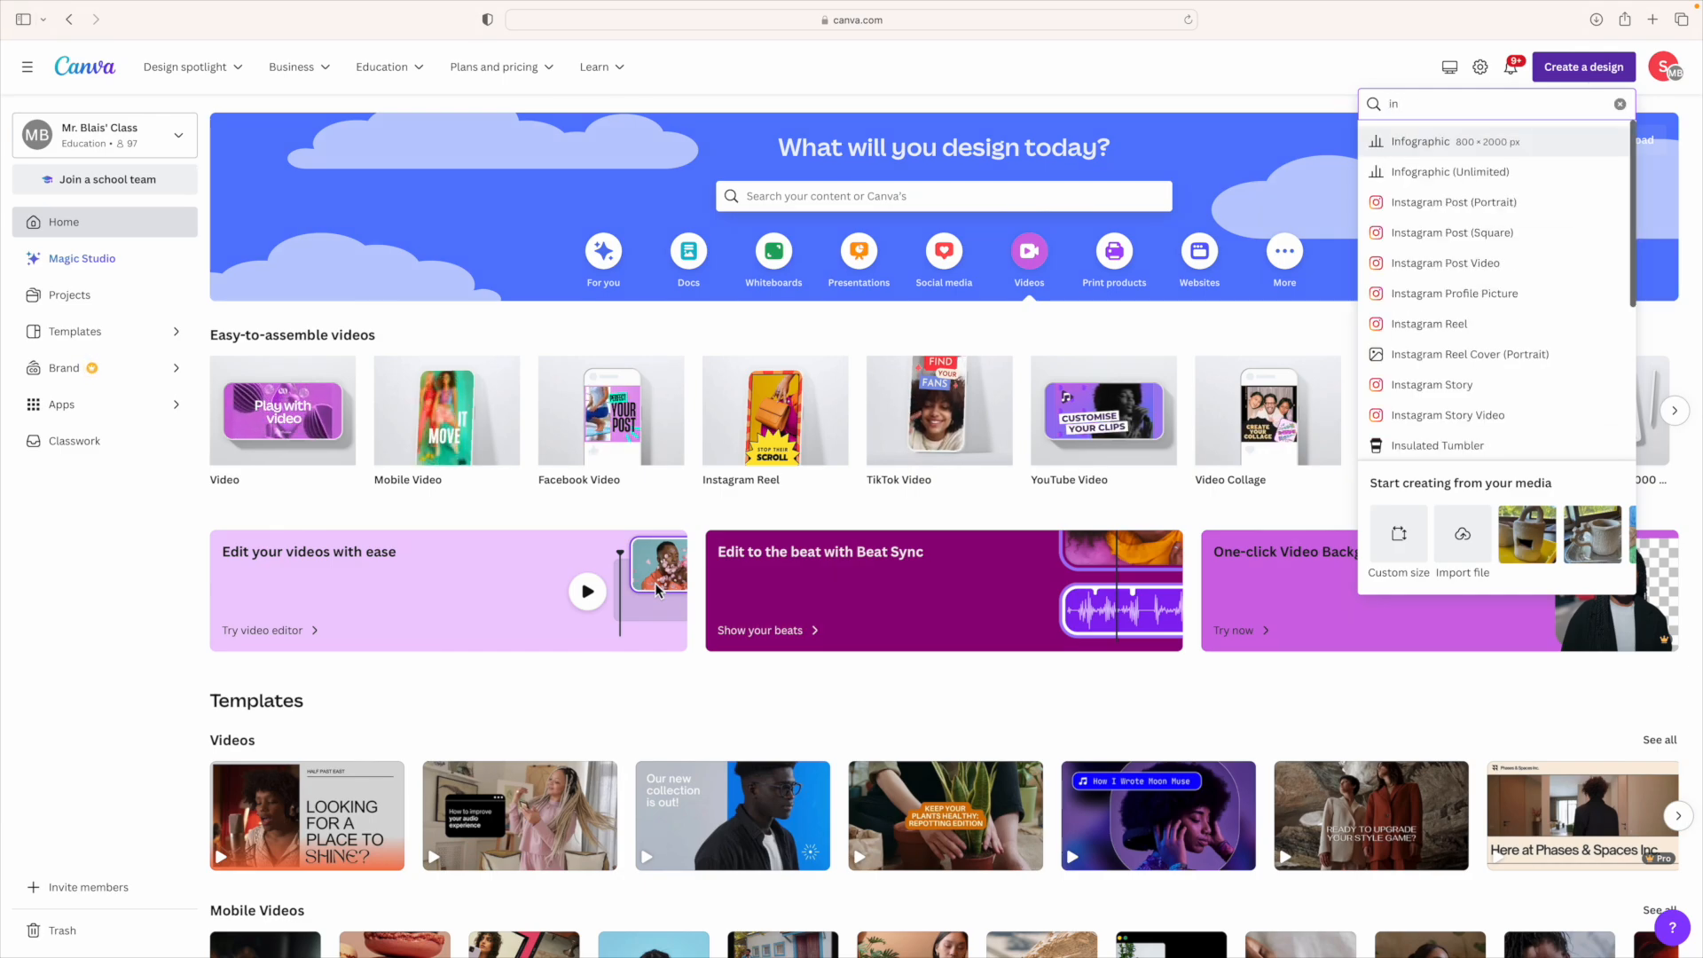
{"action": "type", "text": "stagram"}
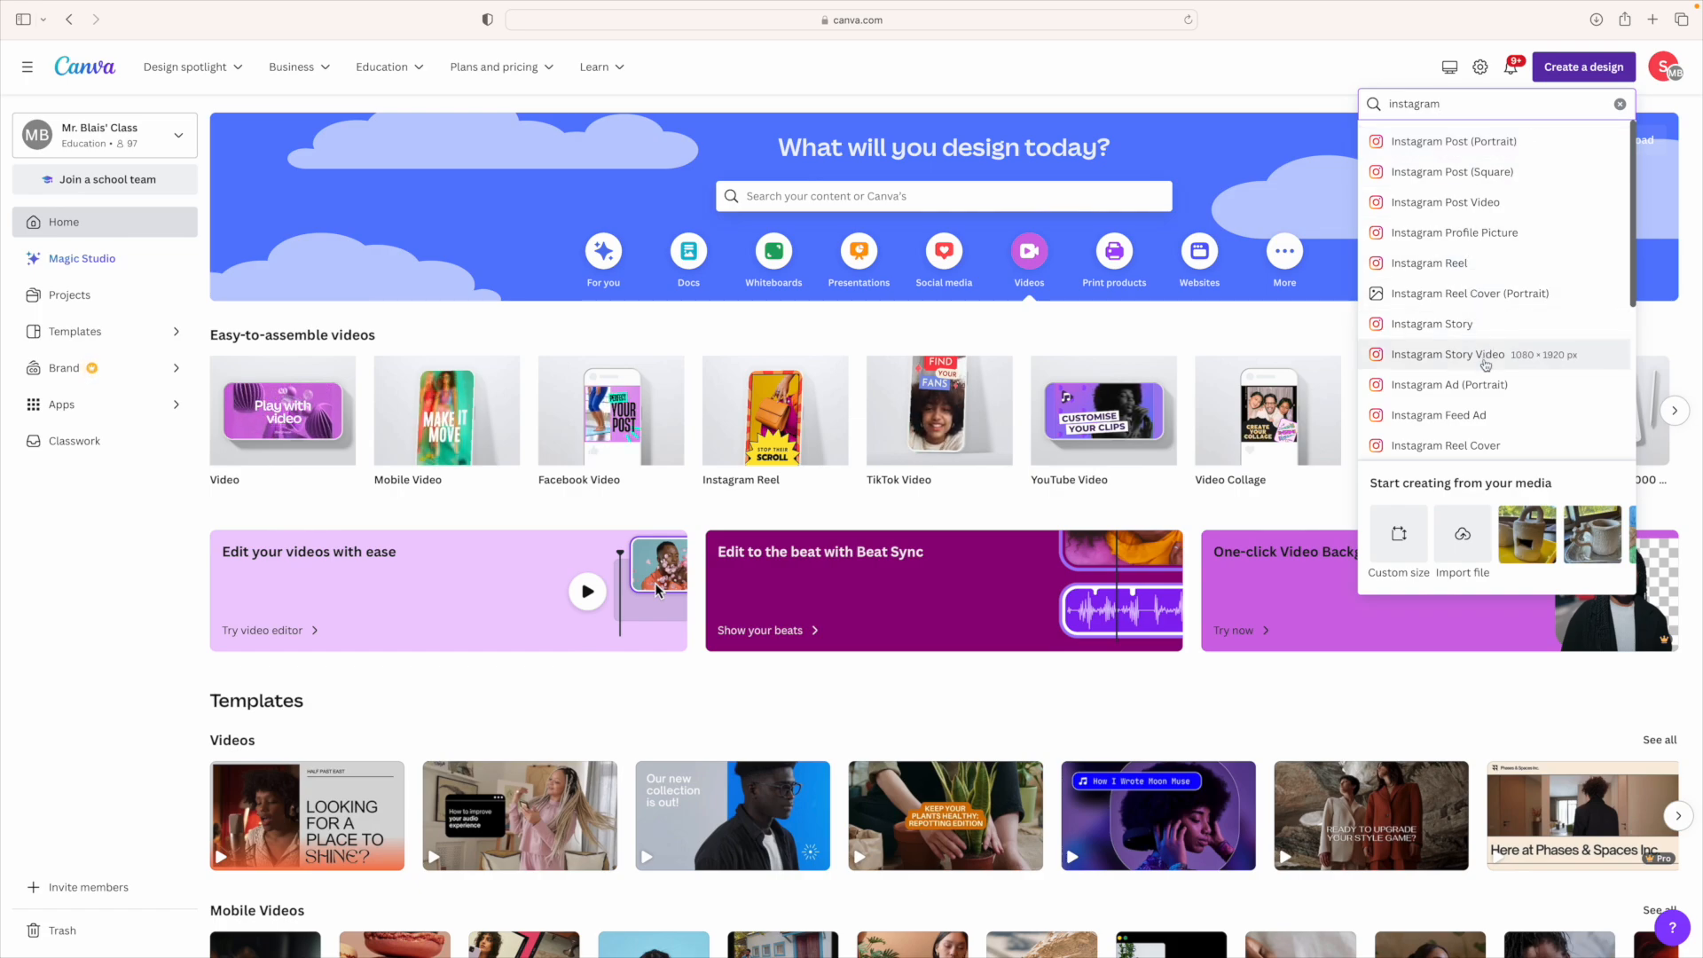
{"action": "double_click", "coordinate": [1456, 105]}
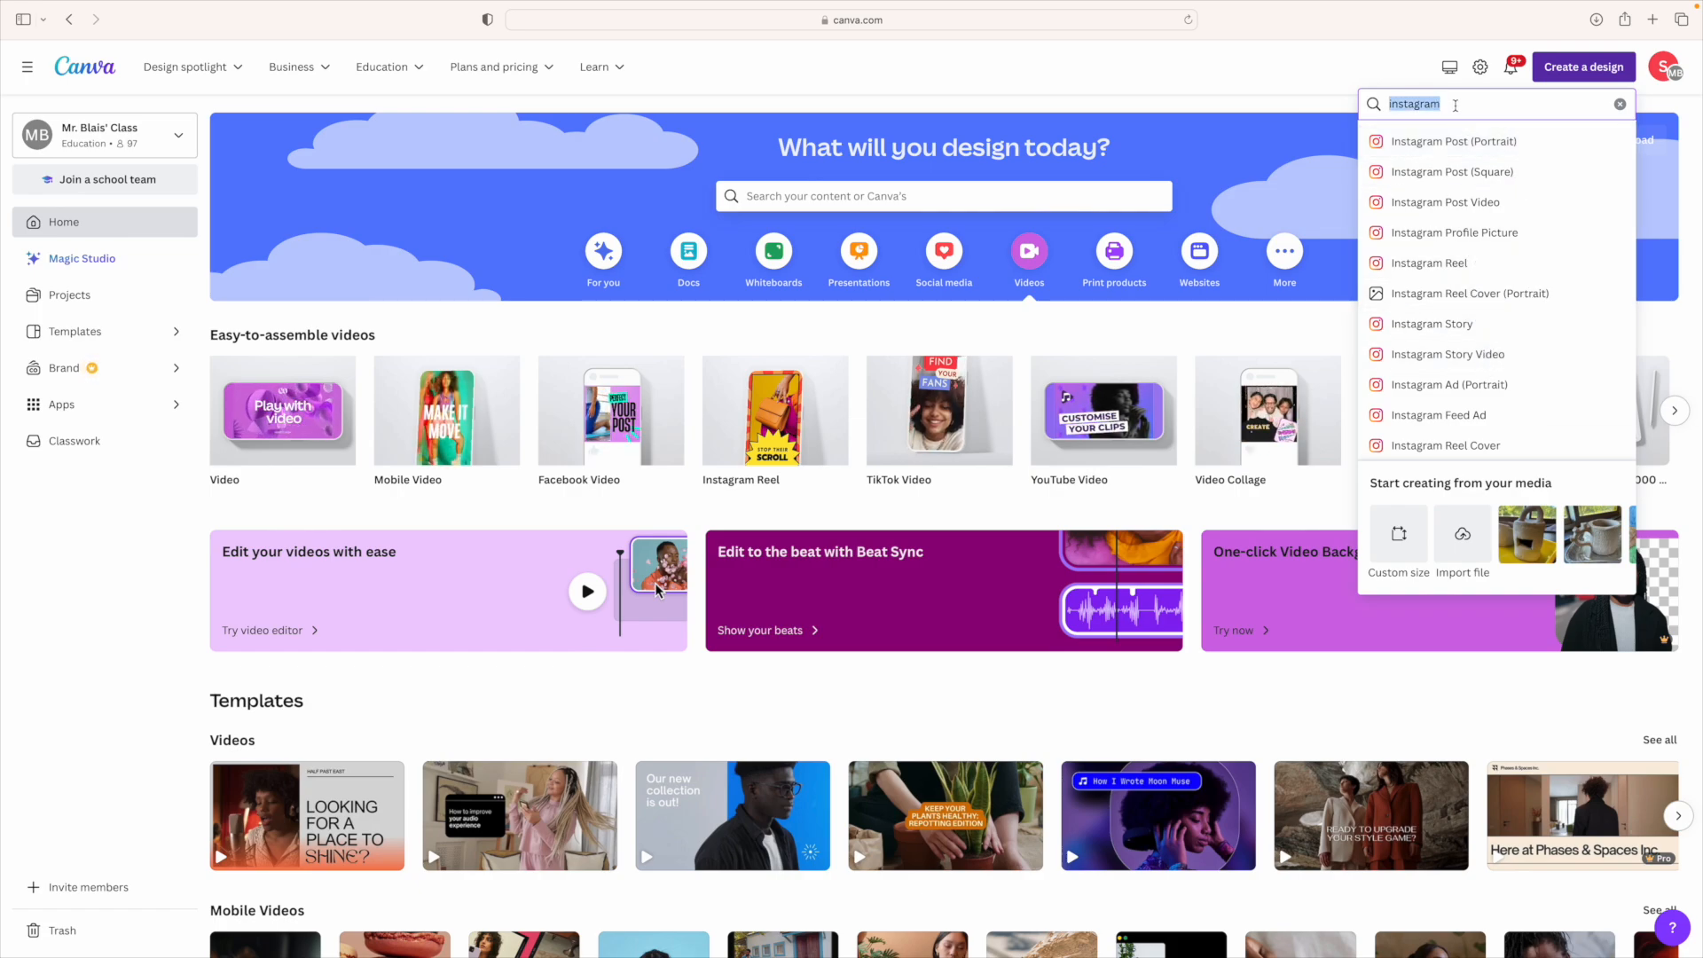
{"action": "type", "text": "snapchat"}
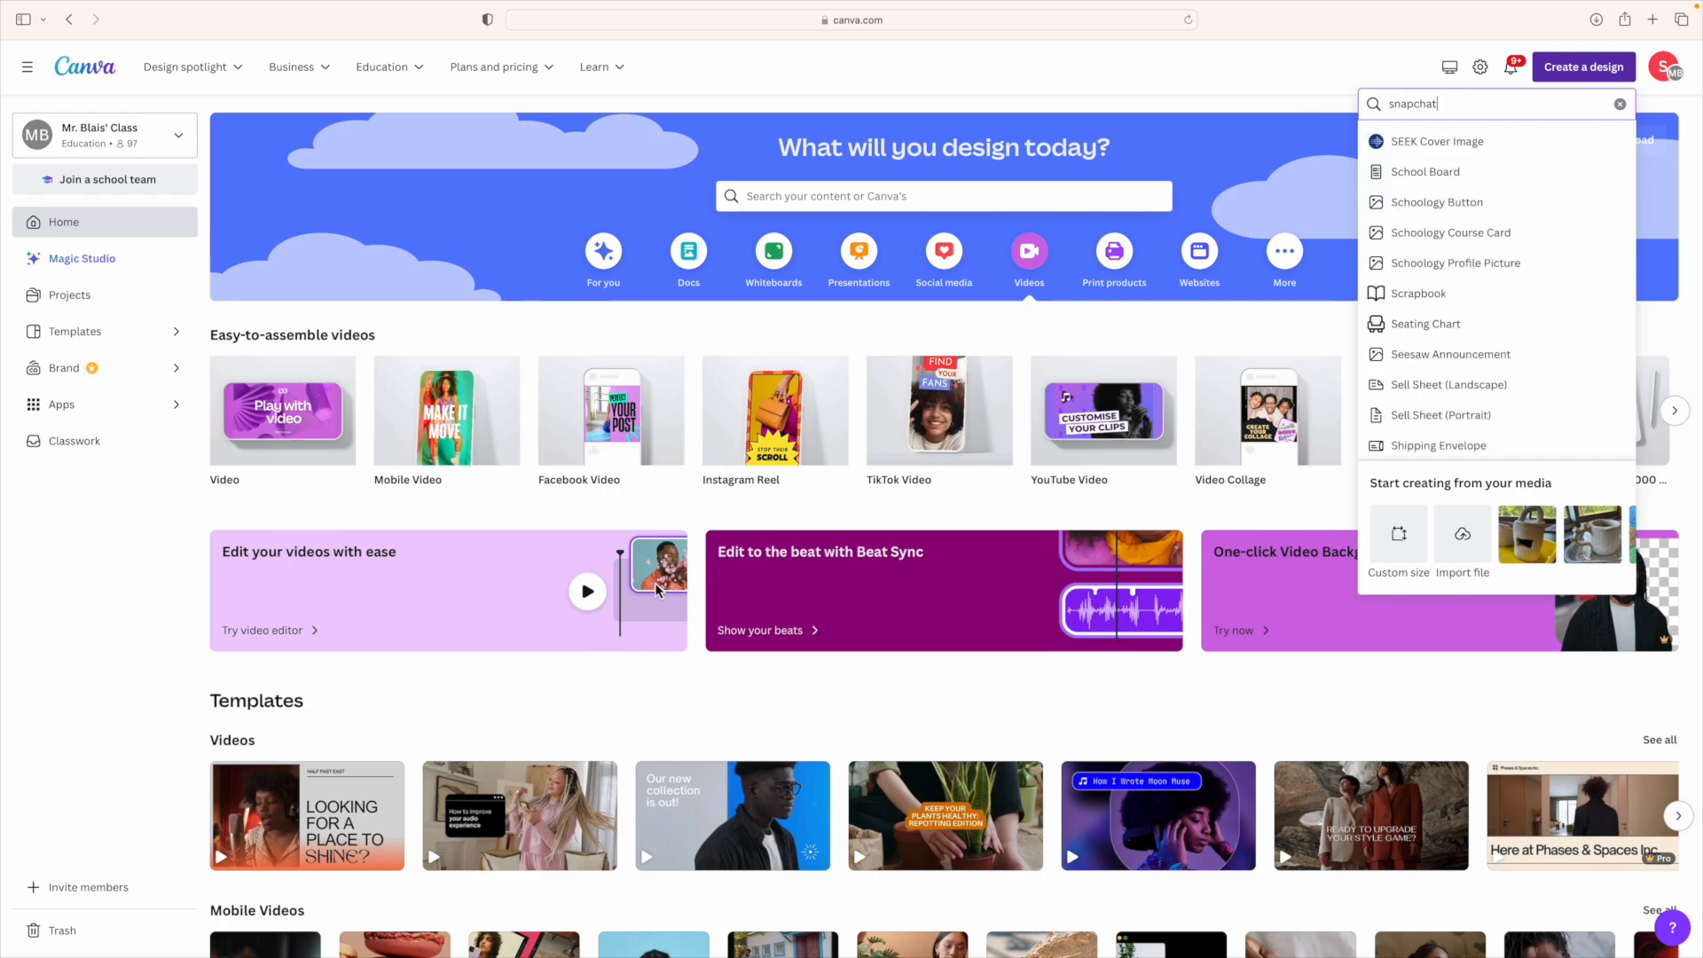
{"action": "double_click", "coordinate": [1456, 105]}
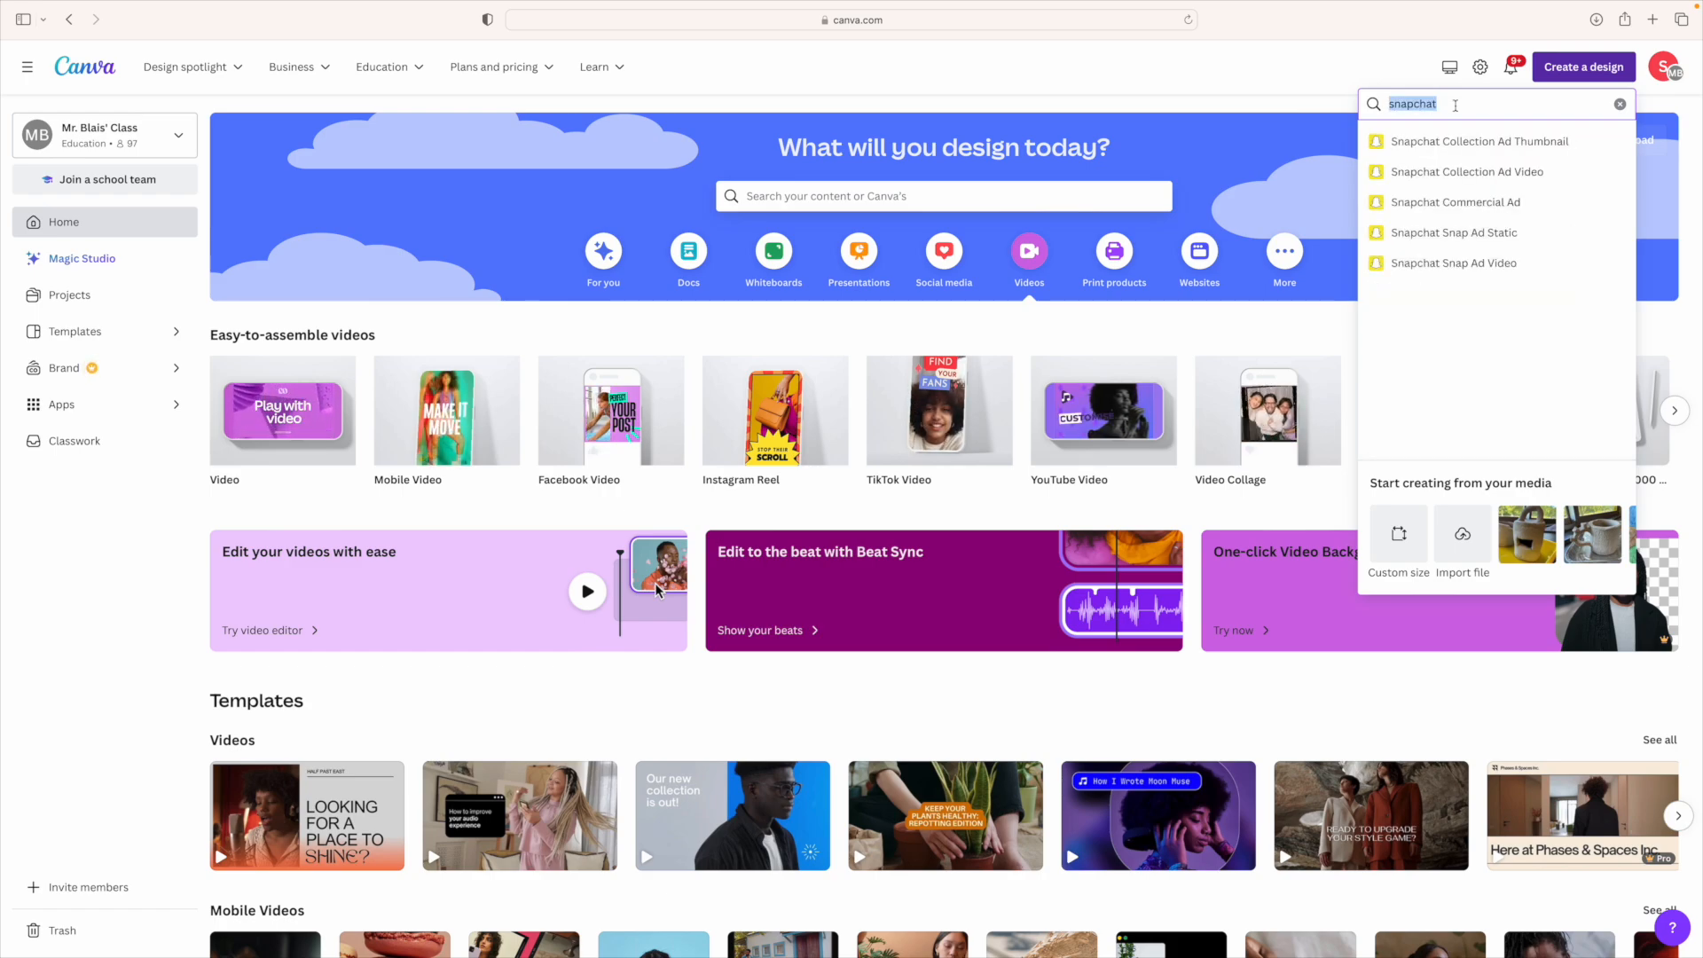
{"action": "type", "text": "facebook"}
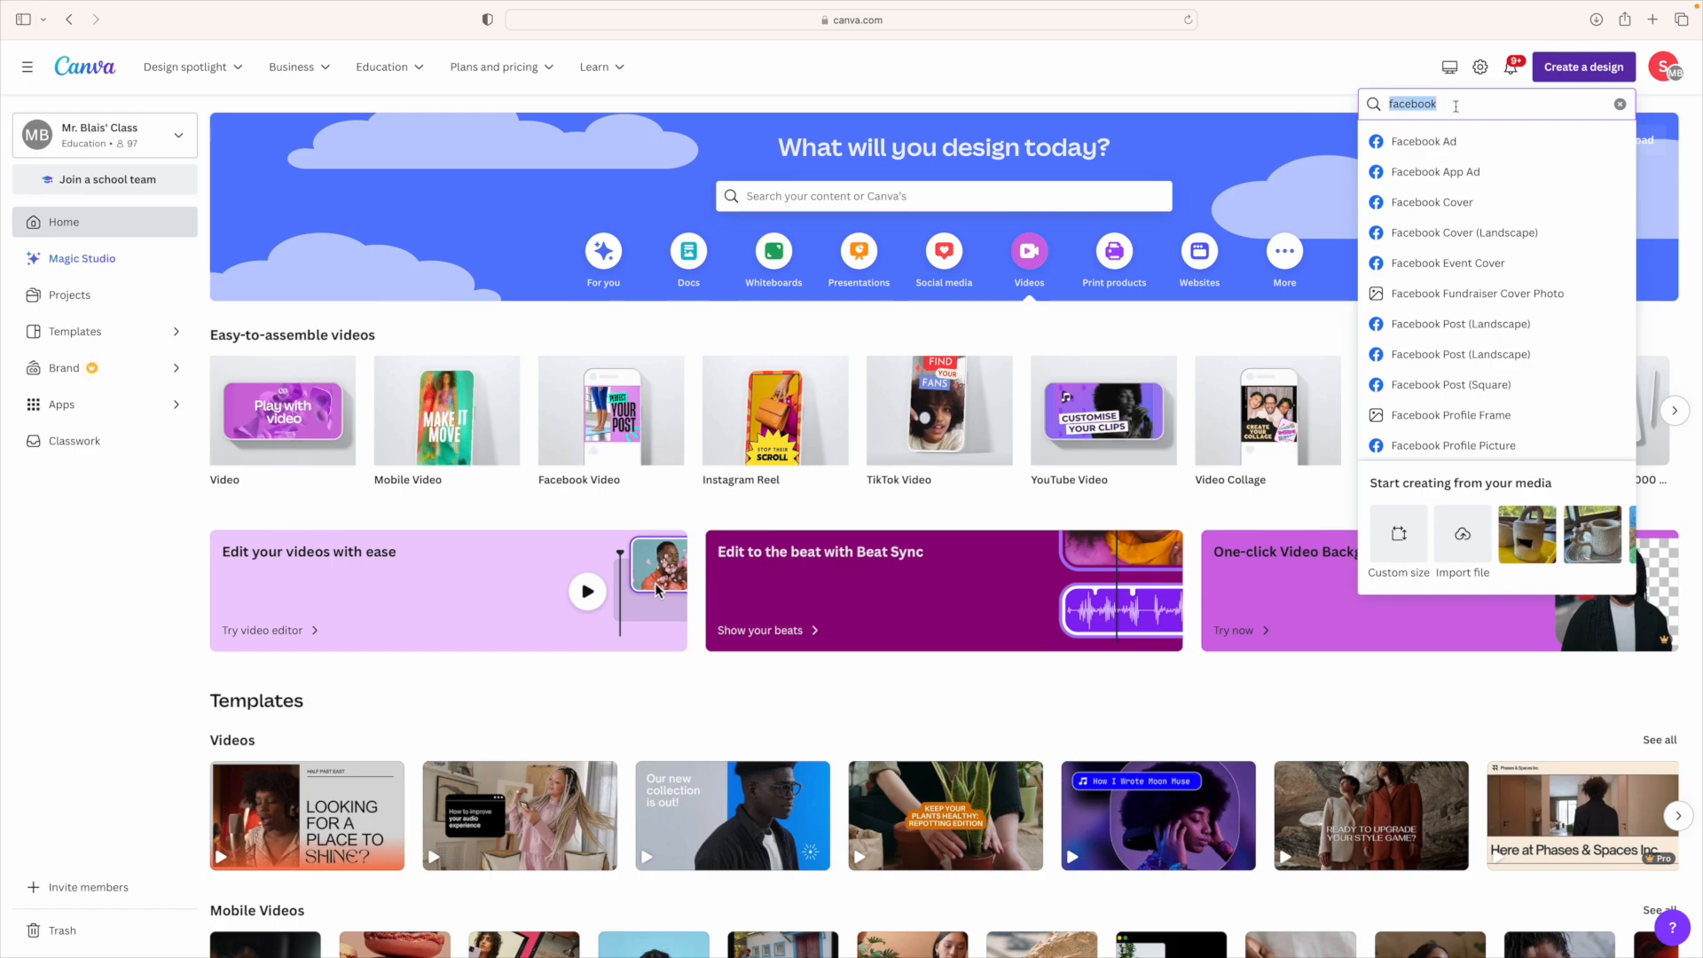
{"action": "type", "text": "ytoutube"}
{"action": "key", "text": "BackSpace"}
{"action": "key", "text": "BackSpace"}
{"action": "key", "text": "BackSpace"}
{"action": "key", "text": "BackSpace"}
{"action": "key", "text": "BackSpace"}
{"action": "key", "text": "BackSpace"}
{"action": "key", "text": "BackSpace"}
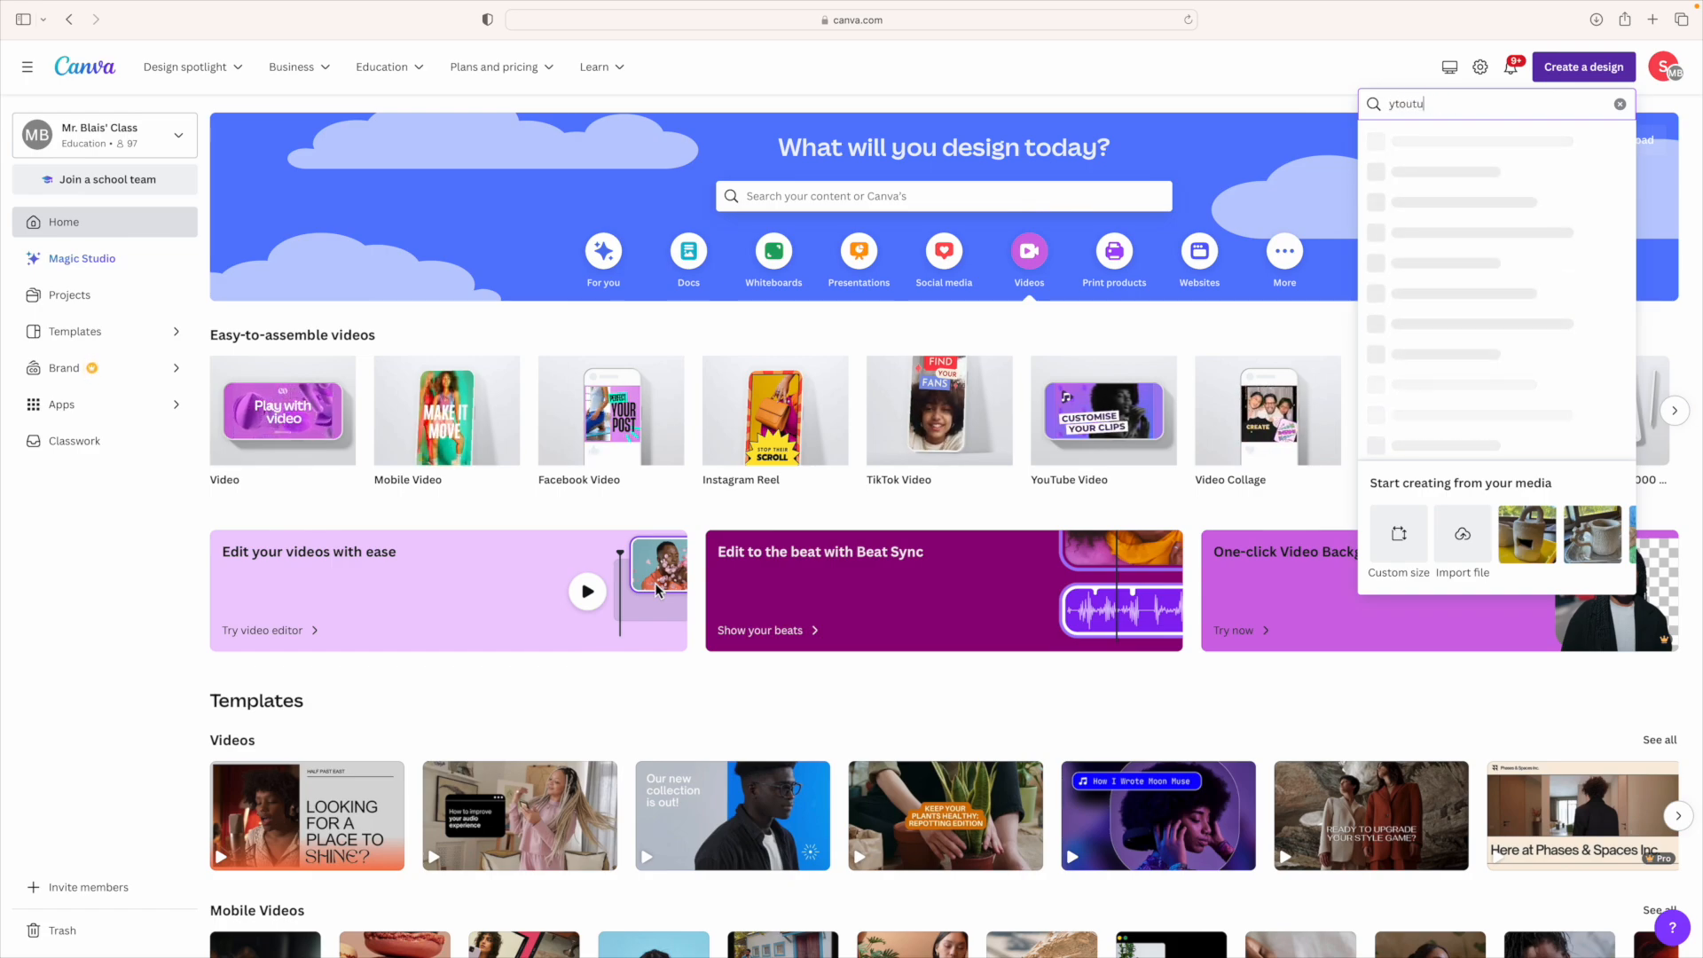
{"action": "type", "text": "out"}
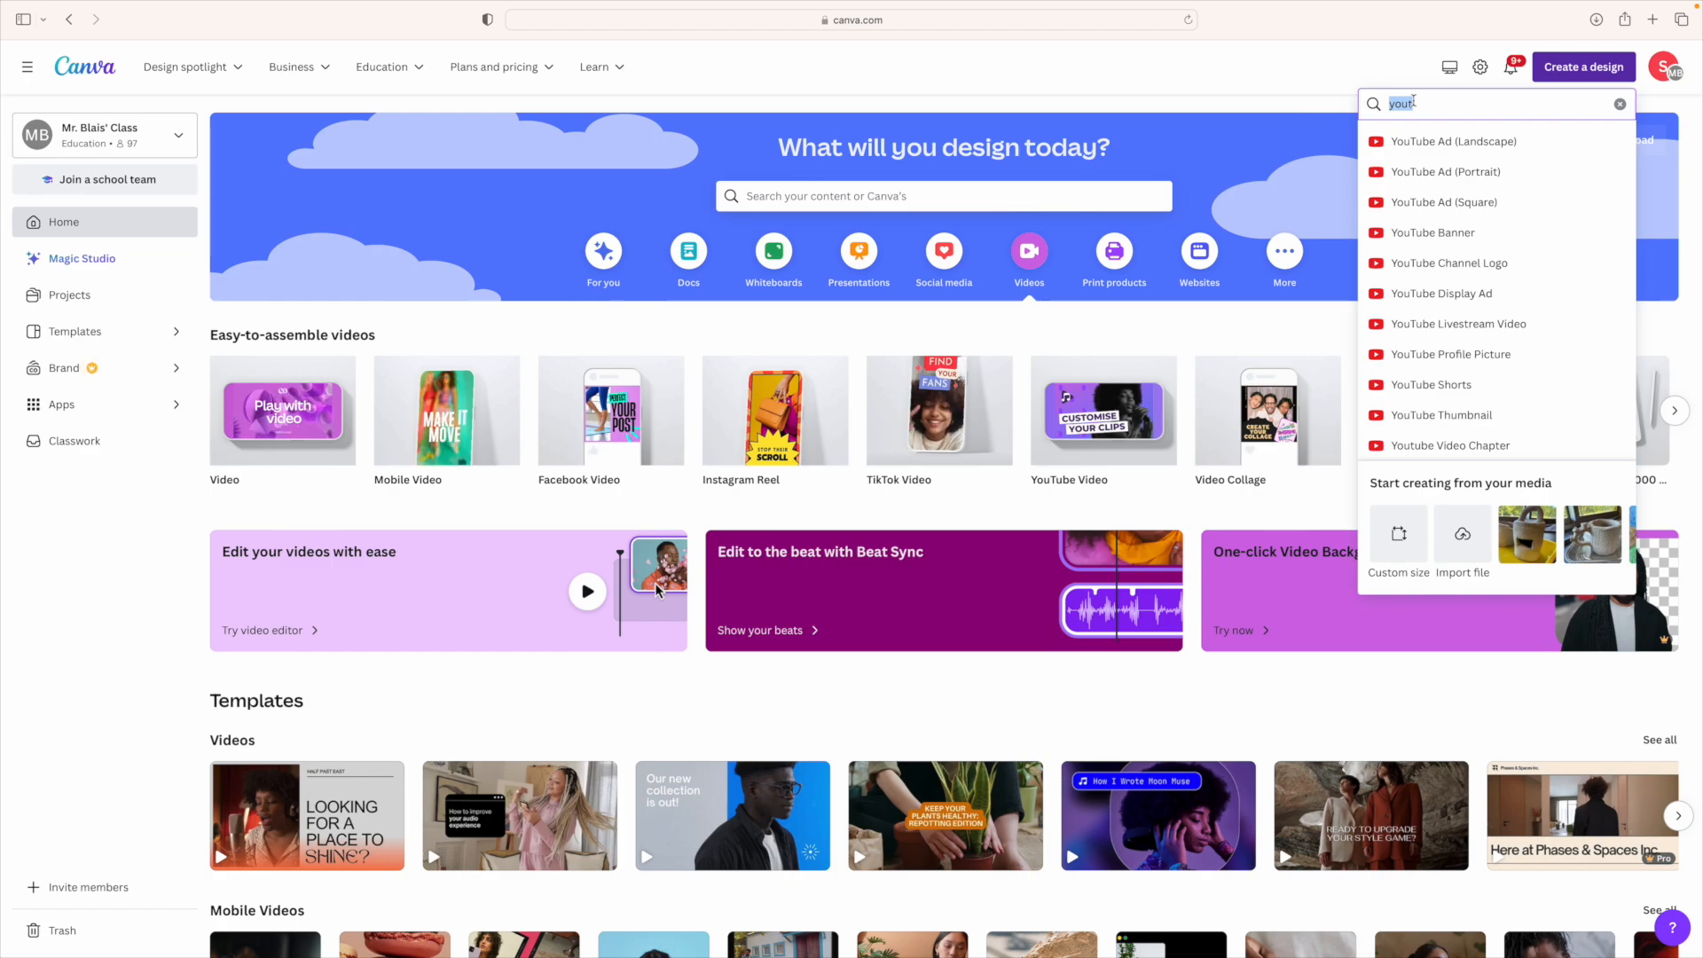
{"action": "type", "text": "tiktok"}
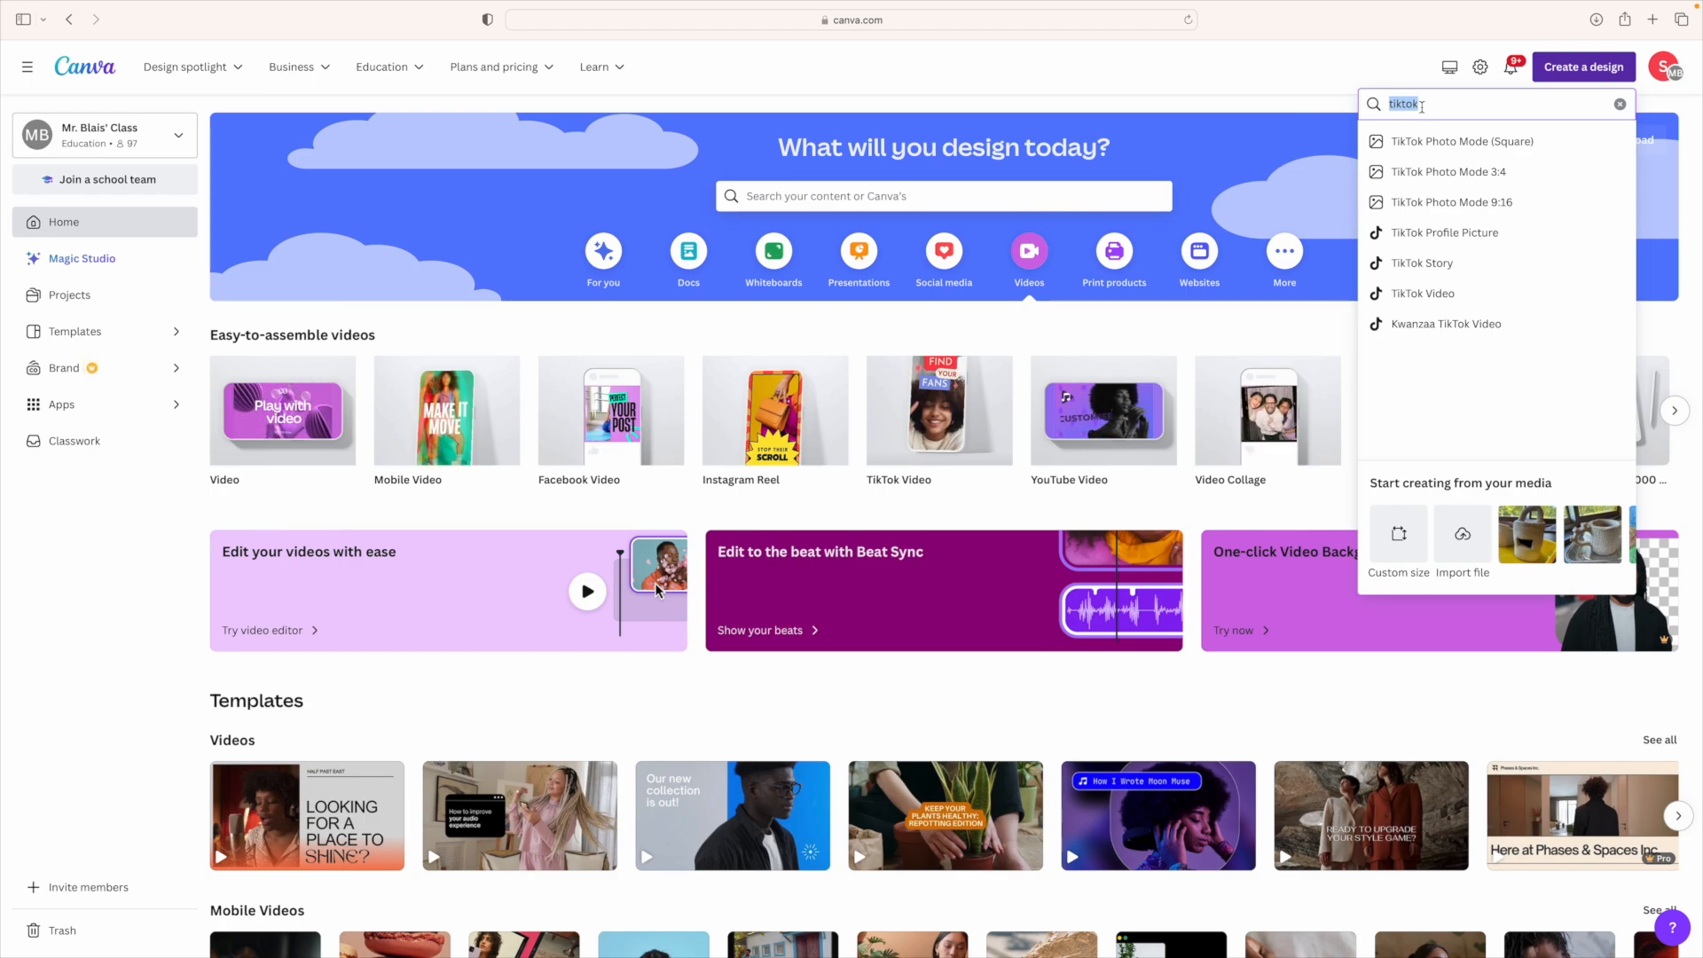
{"action": "type", "text": "inst"}
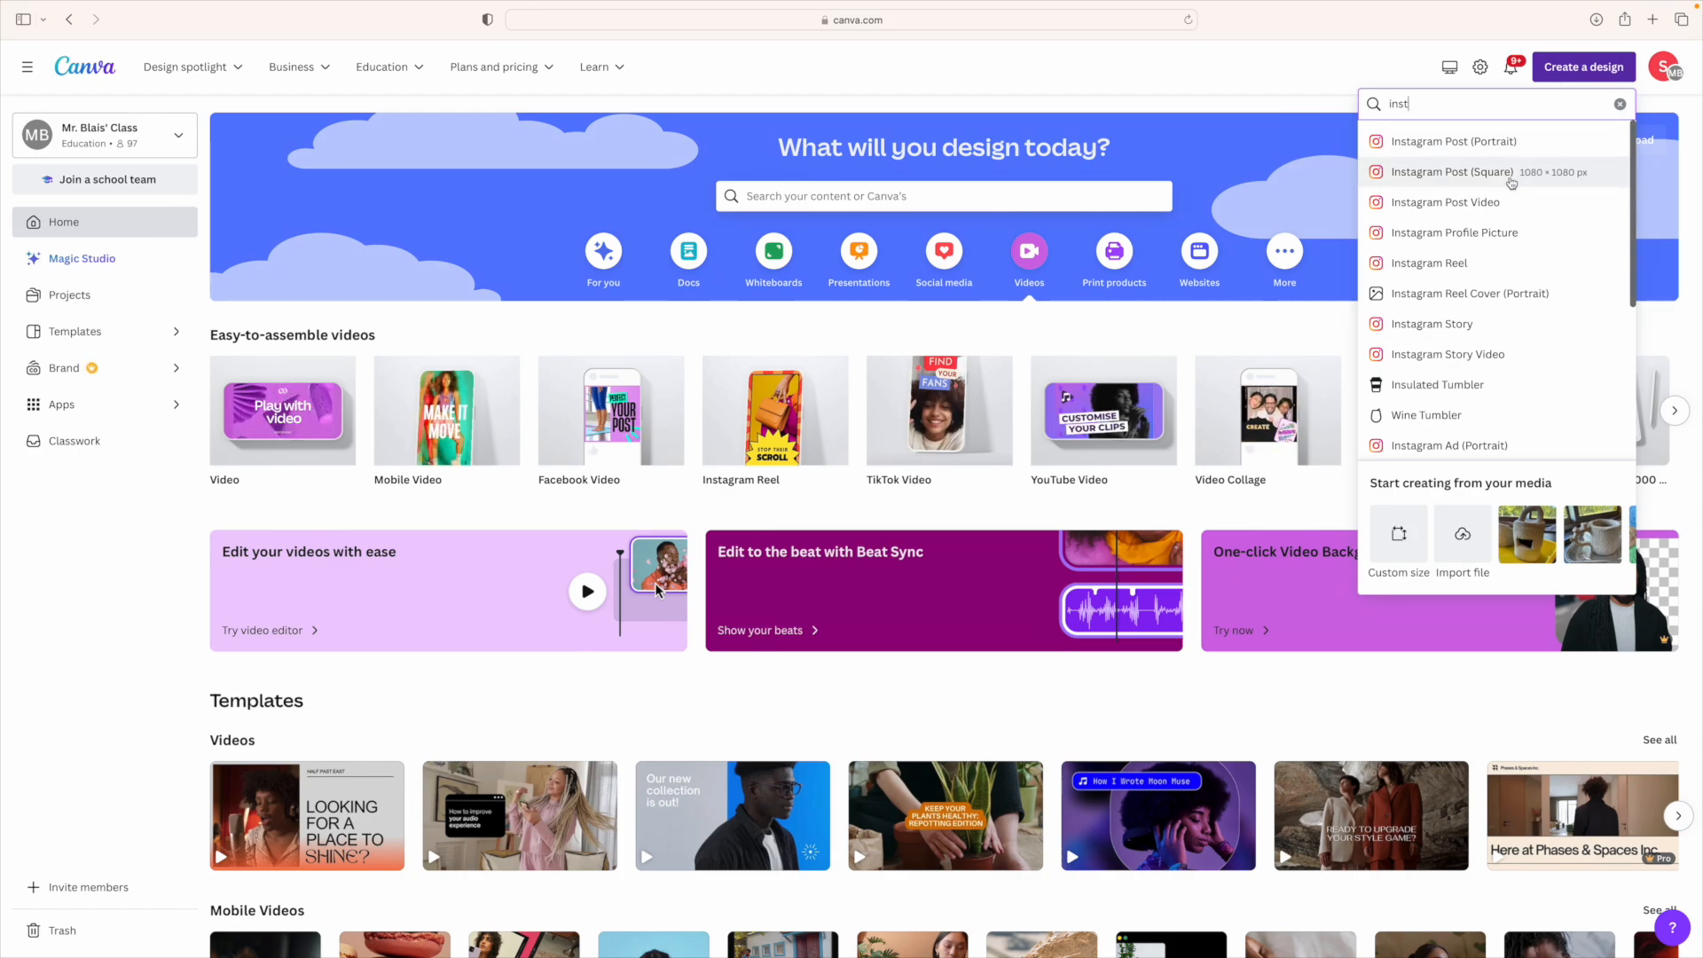
{"action": "scroll", "coordinate": [1511, 183], "scroll_direction": "down", "scroll_amount": 1}
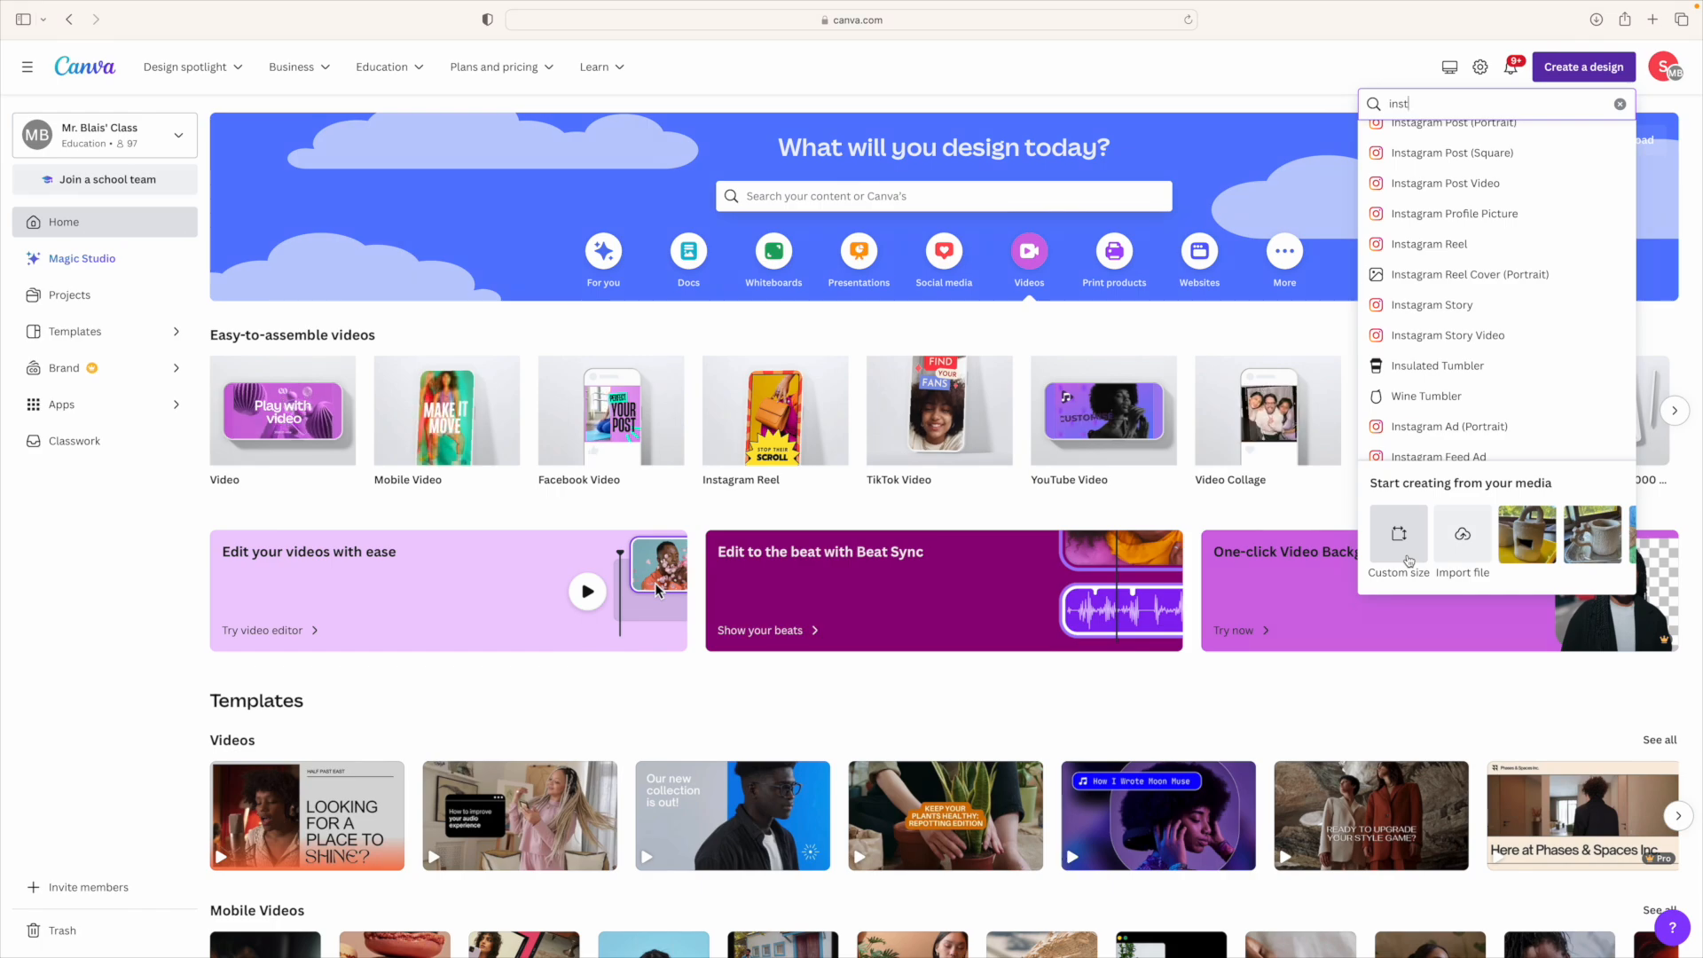
{"action": "left_click", "coordinate": [1410, 561]}
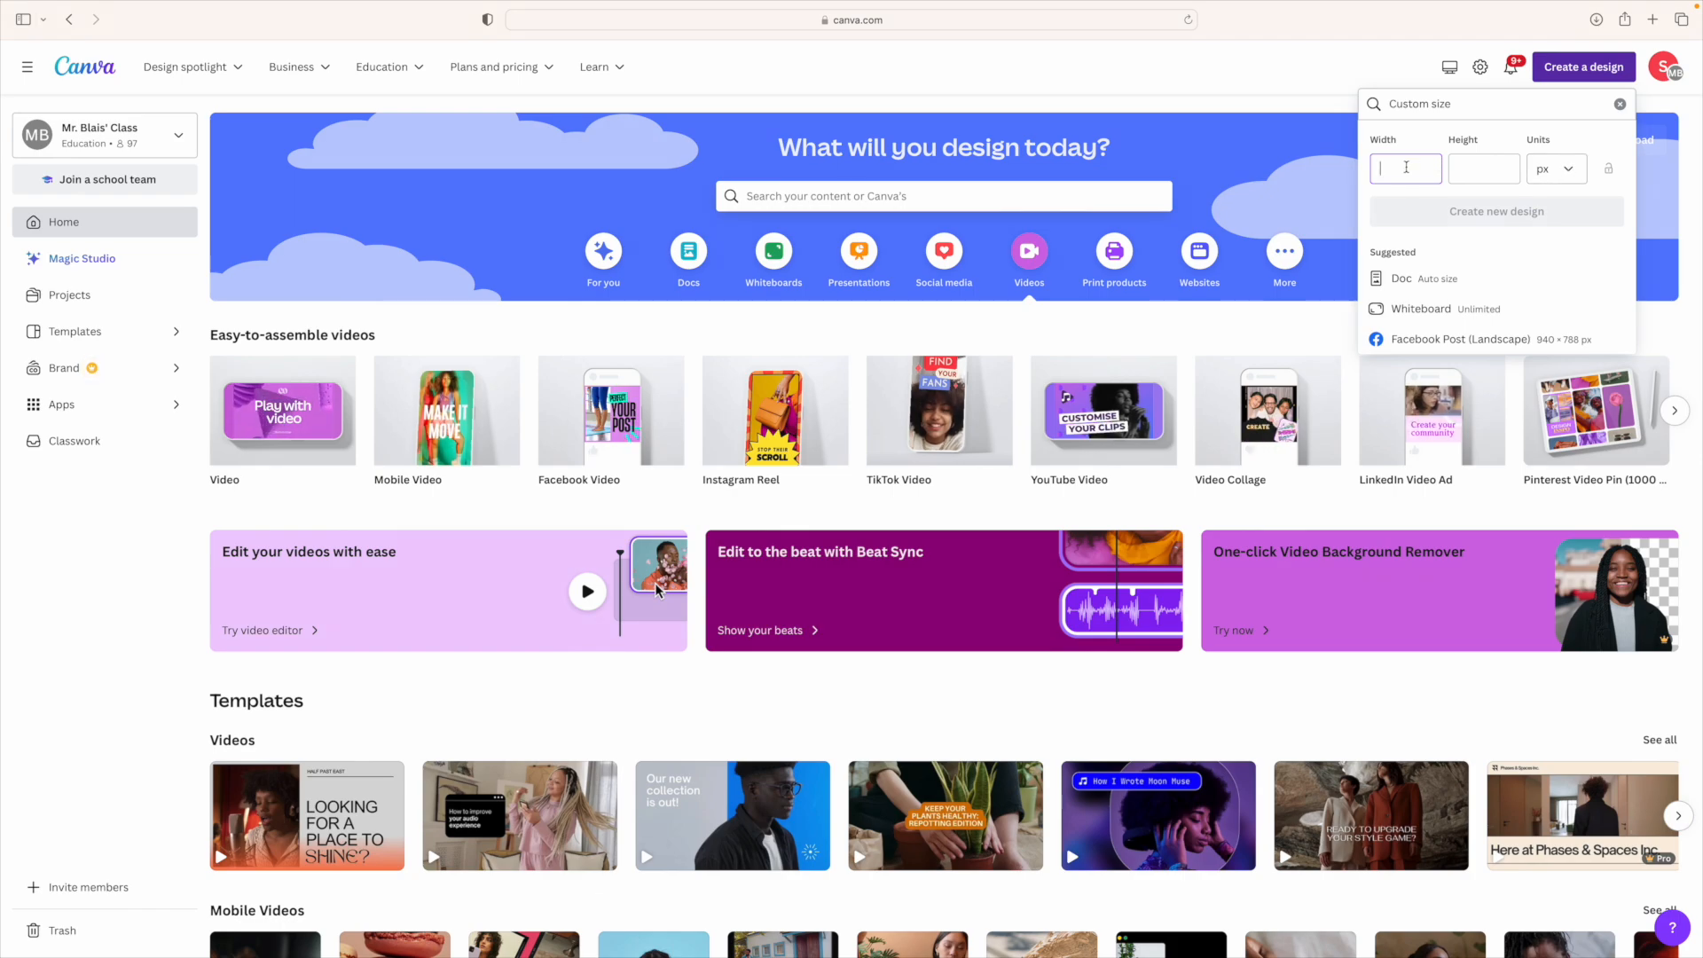
{"action": "left_click", "coordinate": [1570, 175]}
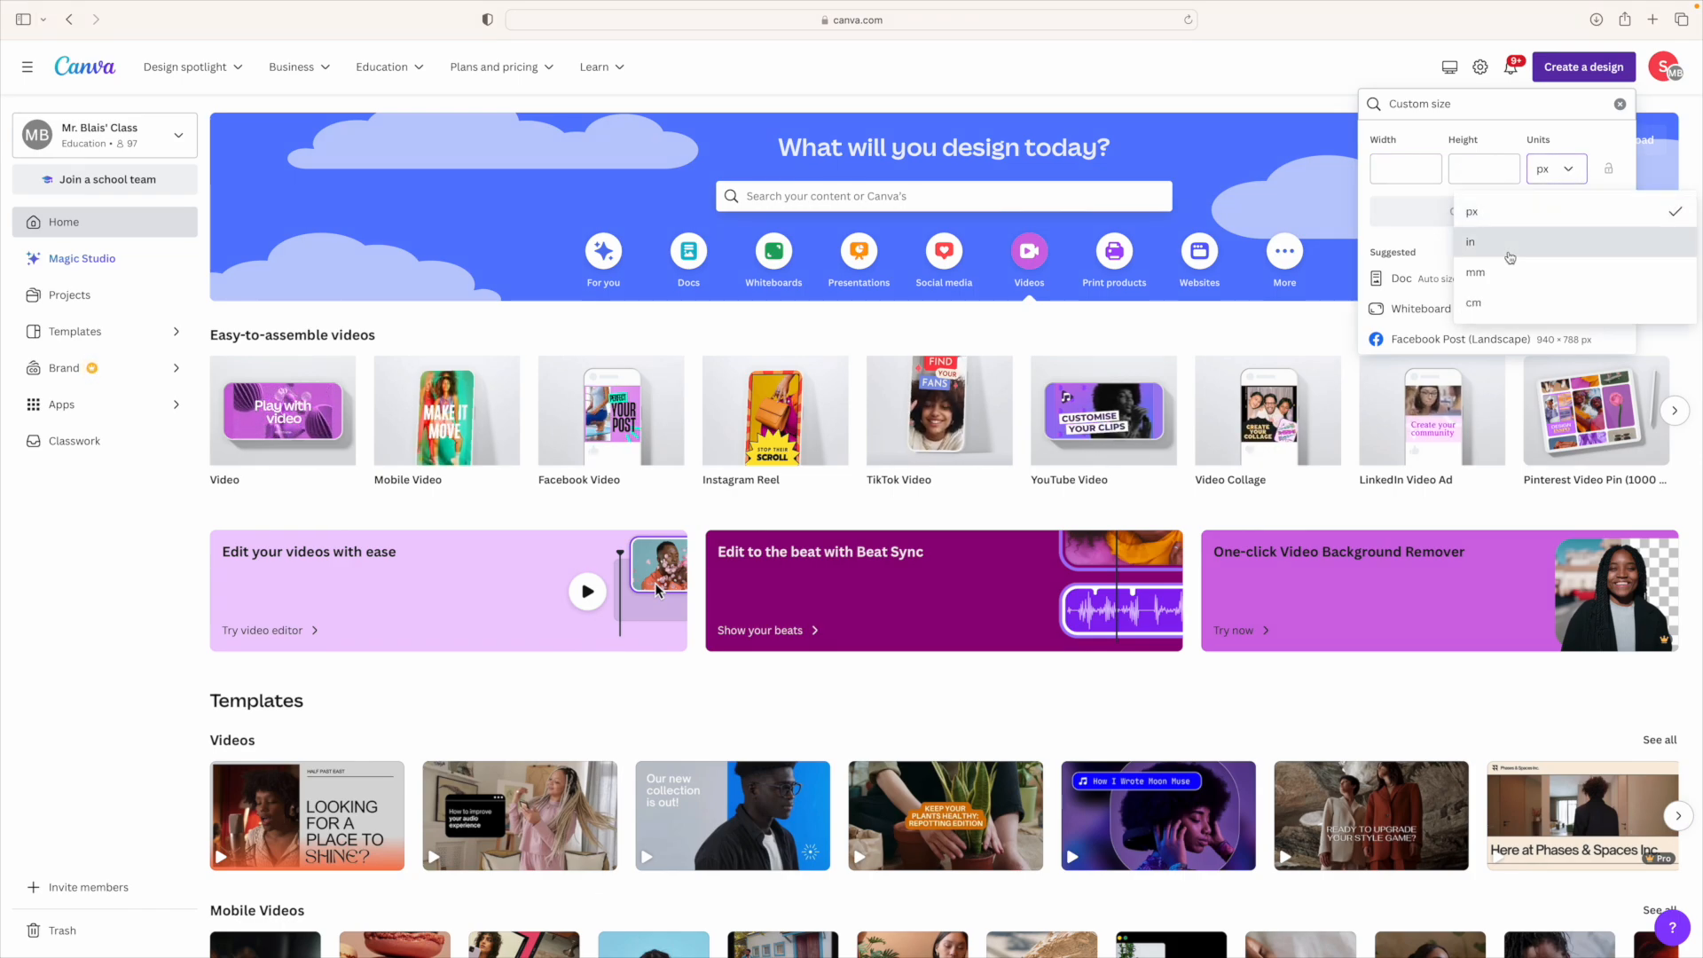
{"action": "left_click", "coordinate": [1508, 256]}
{"action": "left_click", "coordinate": [1428, 164]}
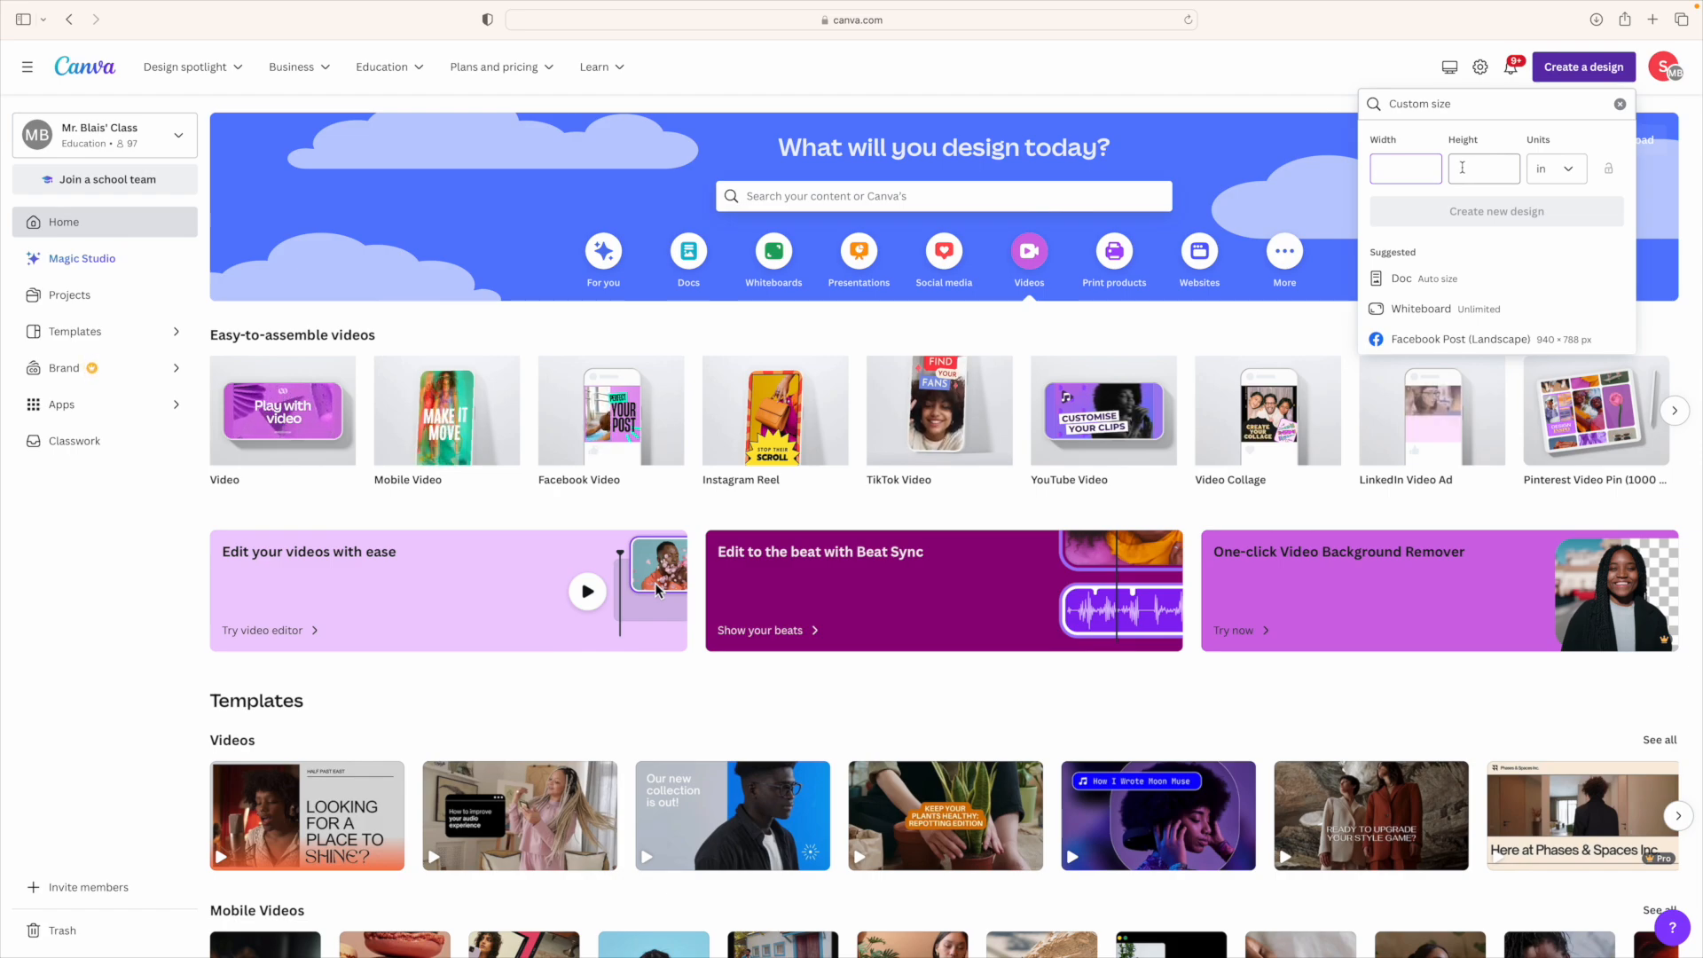
{"action": "type", "text": "8"}
{"action": "left_click", "coordinate": [1505, 170]}
{"action": "type", "text": "10"}
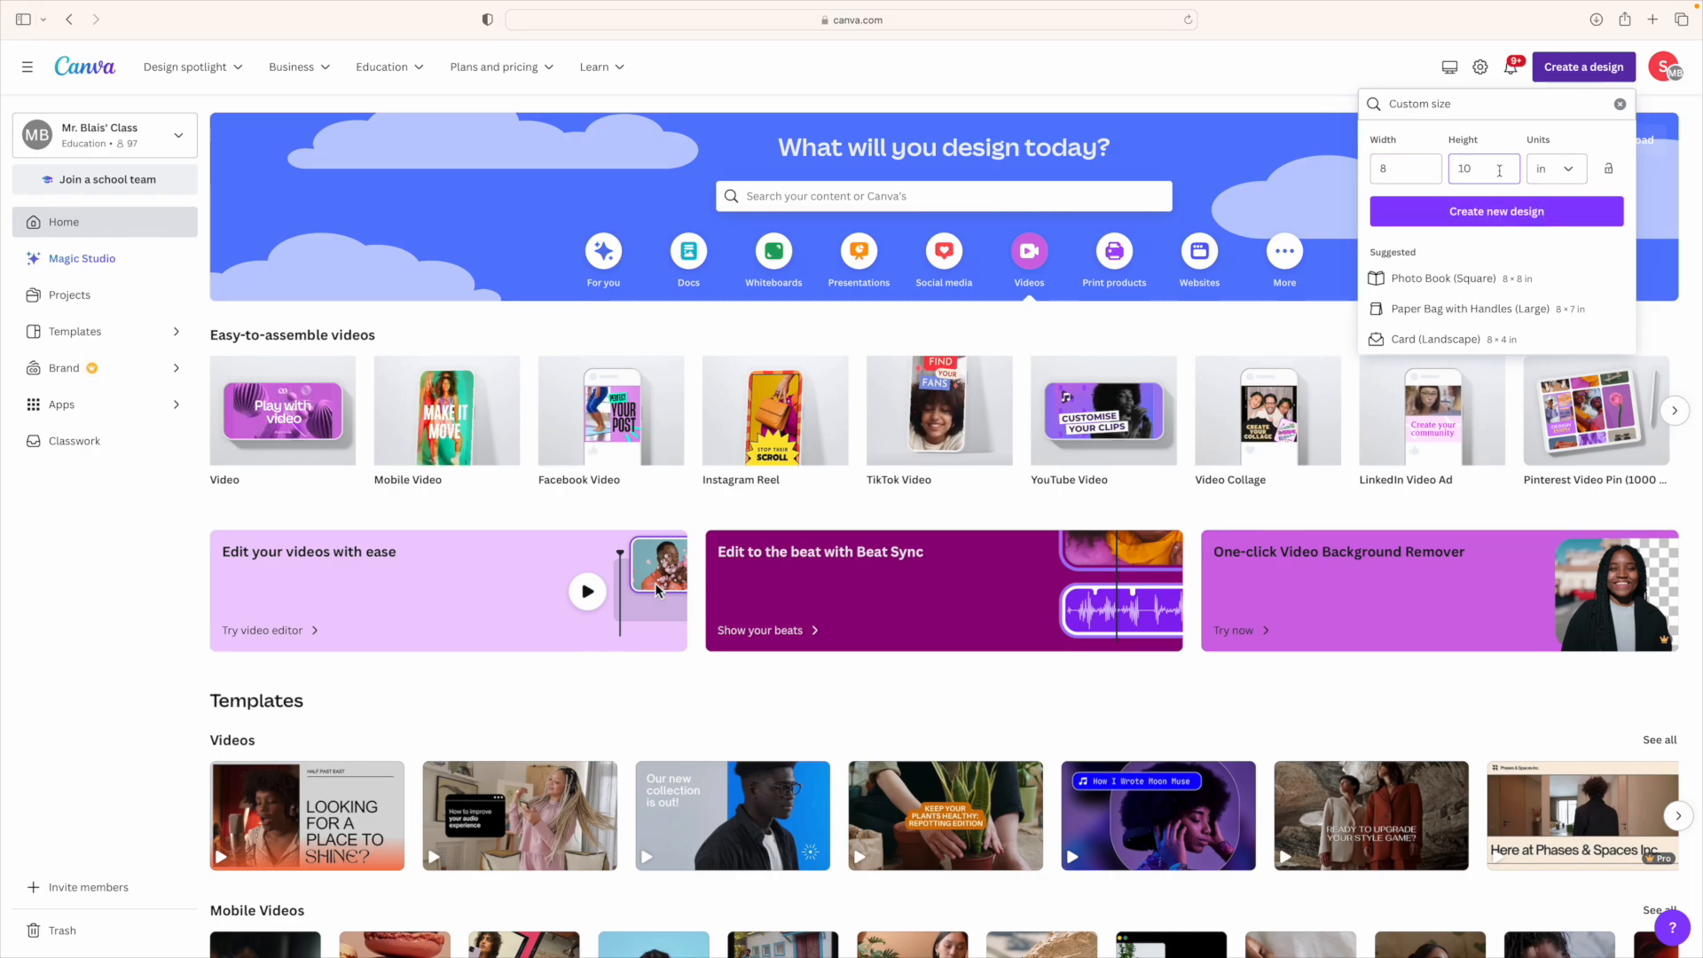
{"action": "scroll", "coordinate": [1483, 208], "scroll_direction": "down", "scroll_amount": 1}
{"action": "left_click", "coordinate": [1618, 106]}
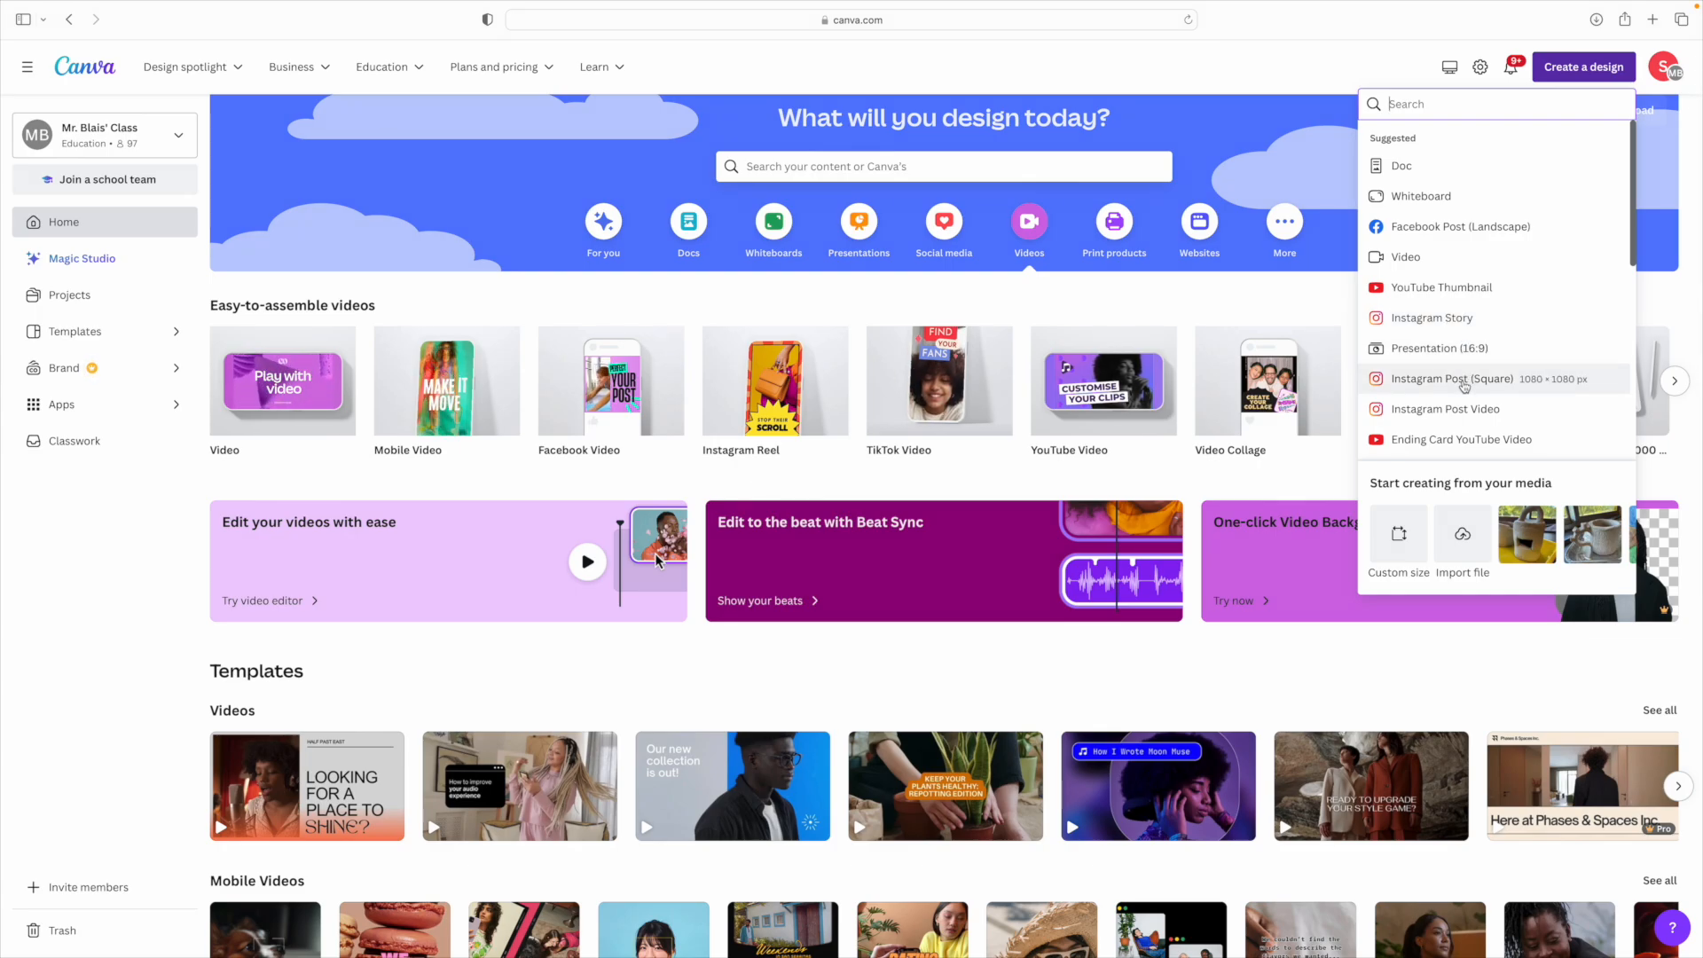
Step: Start a blank Instagram Post (Square) design and show its Uploads panel
{"action": "left_click", "coordinate": [1465, 387]}
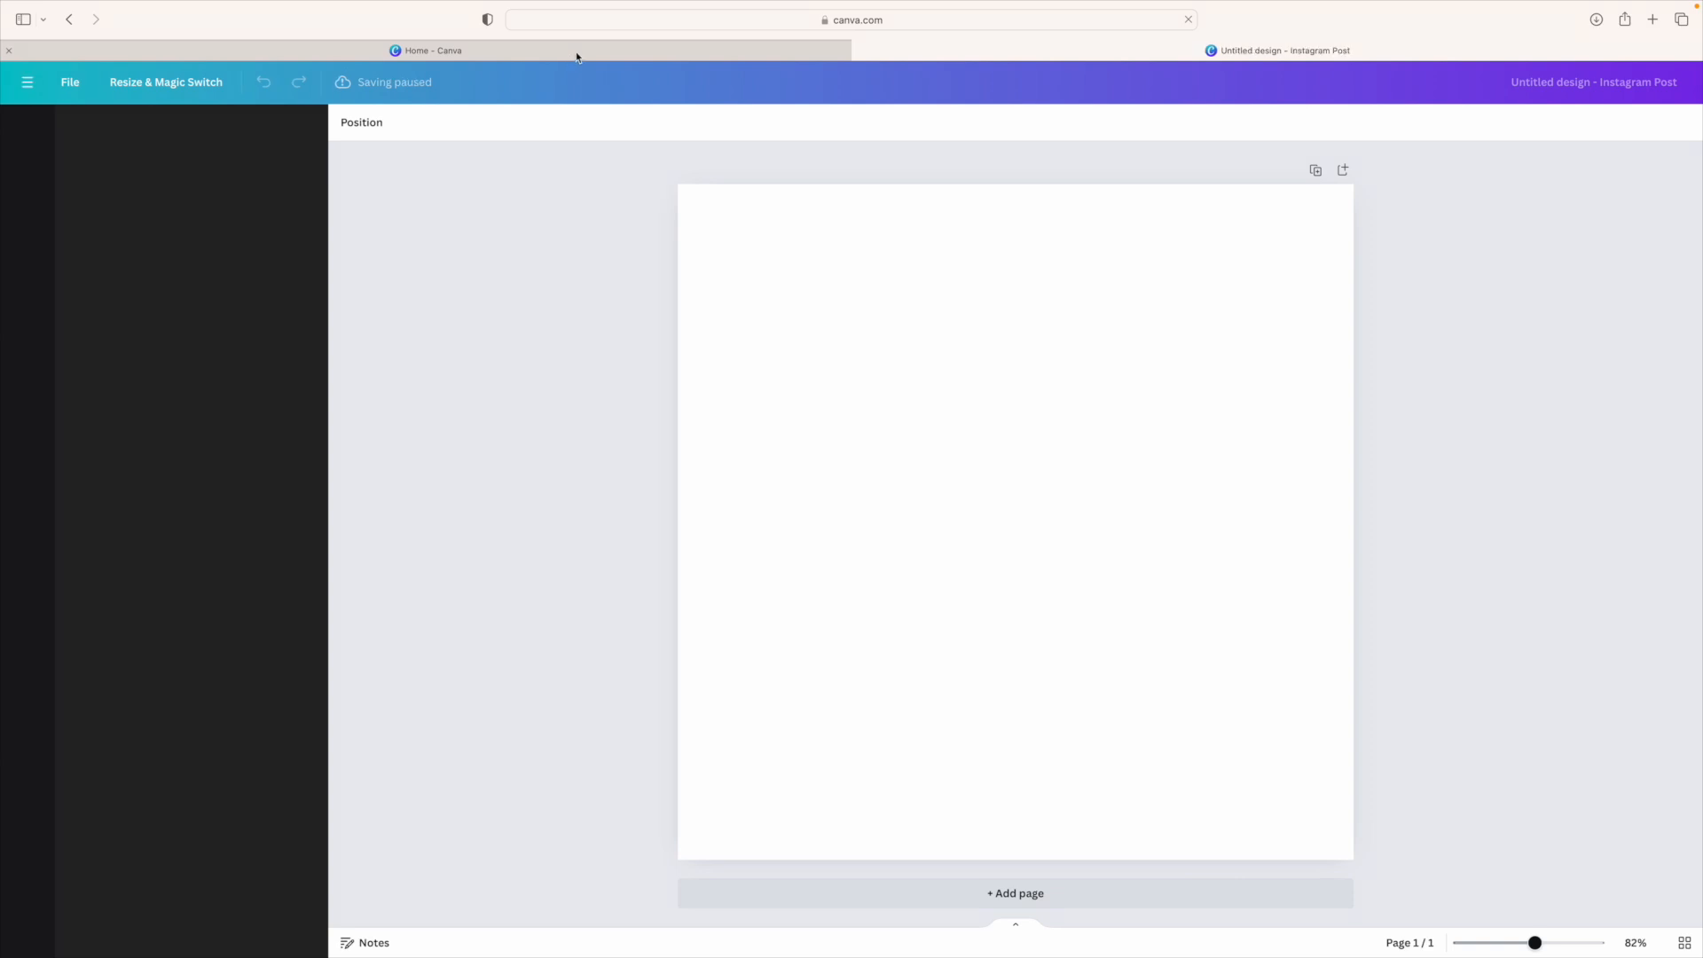
{"action": "left_click", "coordinate": [588, 55]}
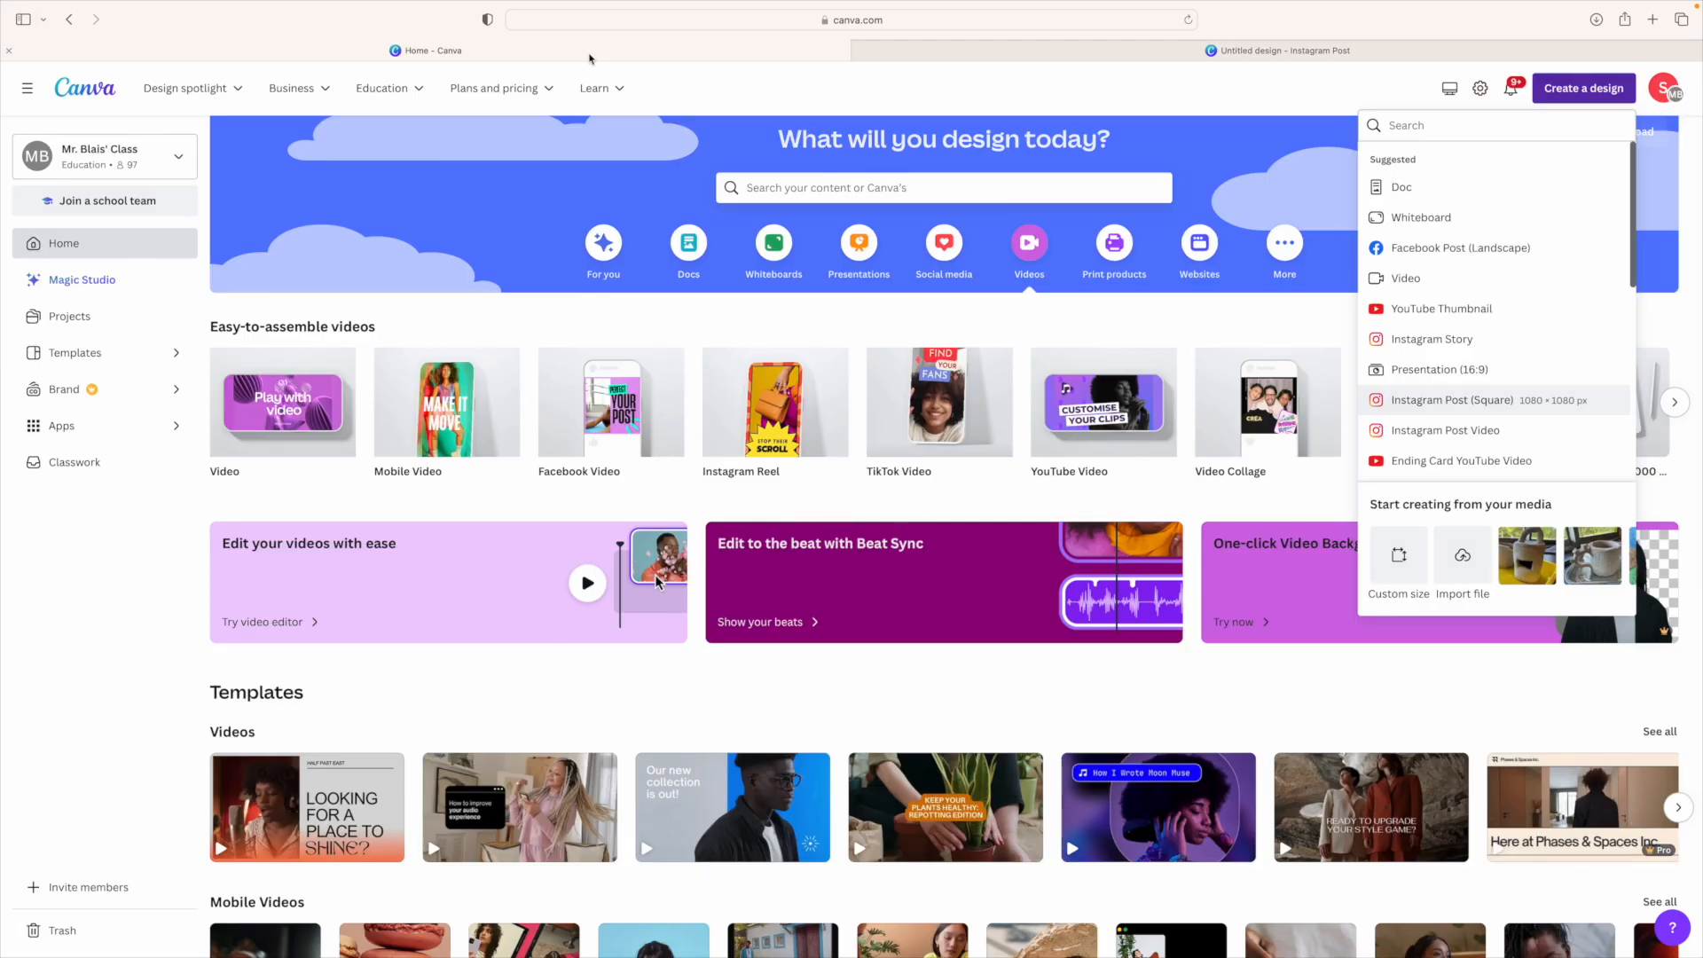
{"action": "left_click", "coordinate": [975, 62]}
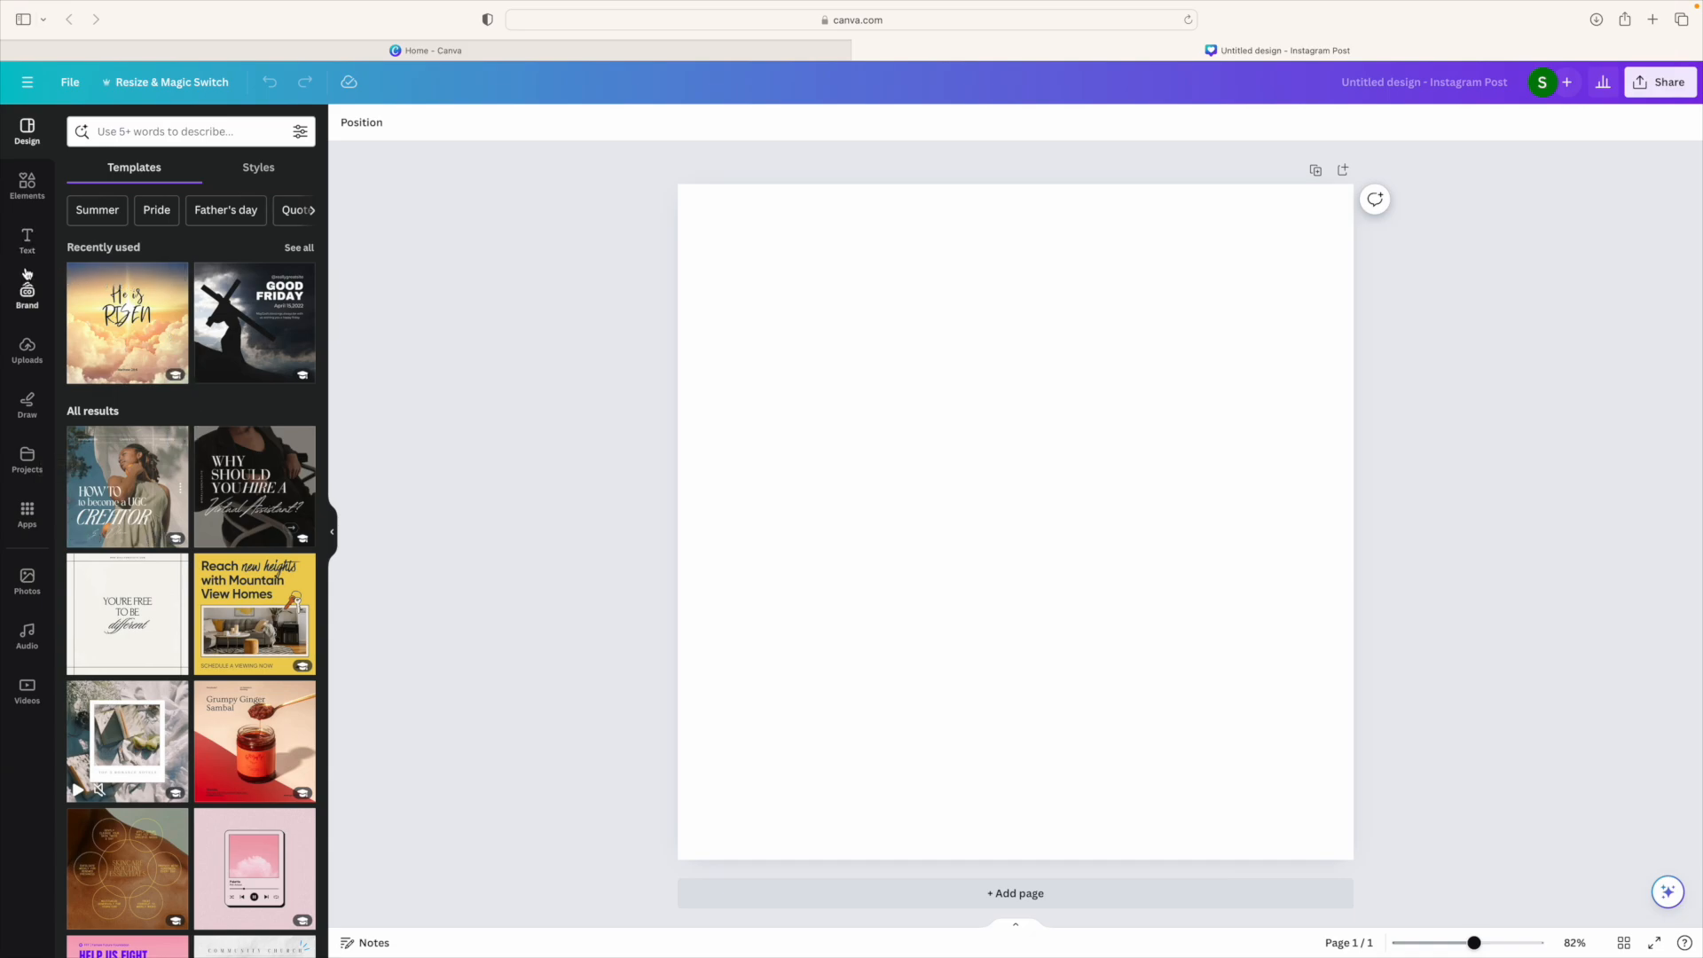
{"action": "left_click", "coordinate": [32, 353]}
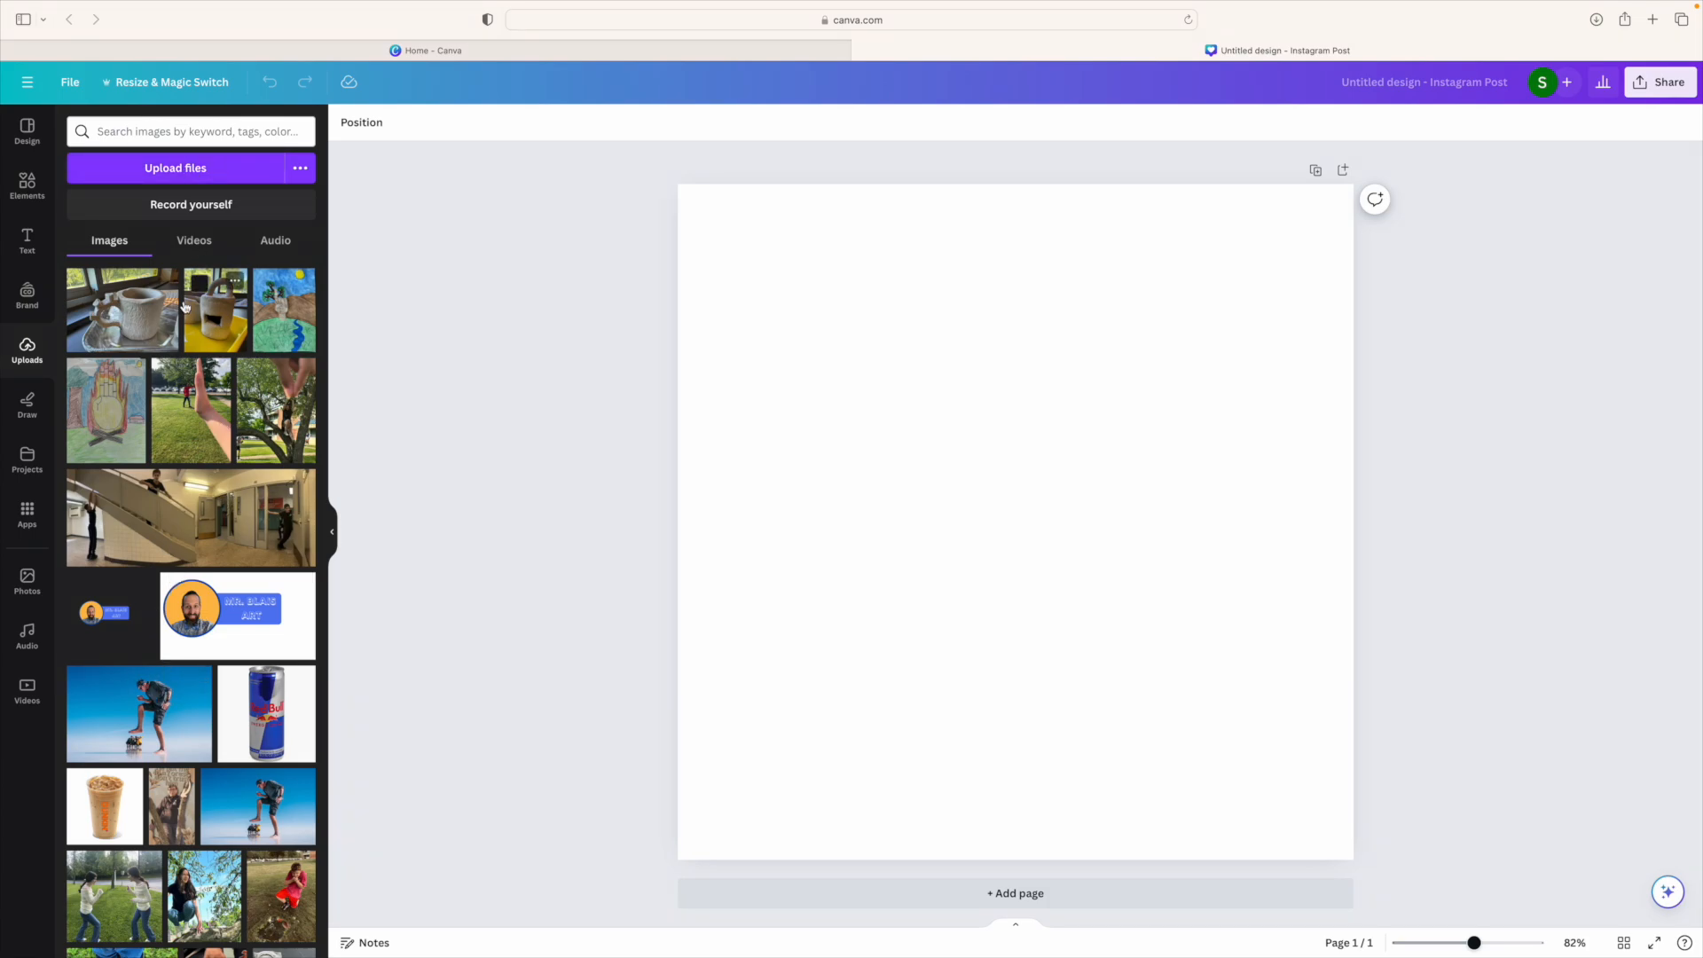
Step: Cancel the file upload and add the man's salt-flat photo from Uploads to the page
{"action": "left_click", "coordinate": [218, 174]}
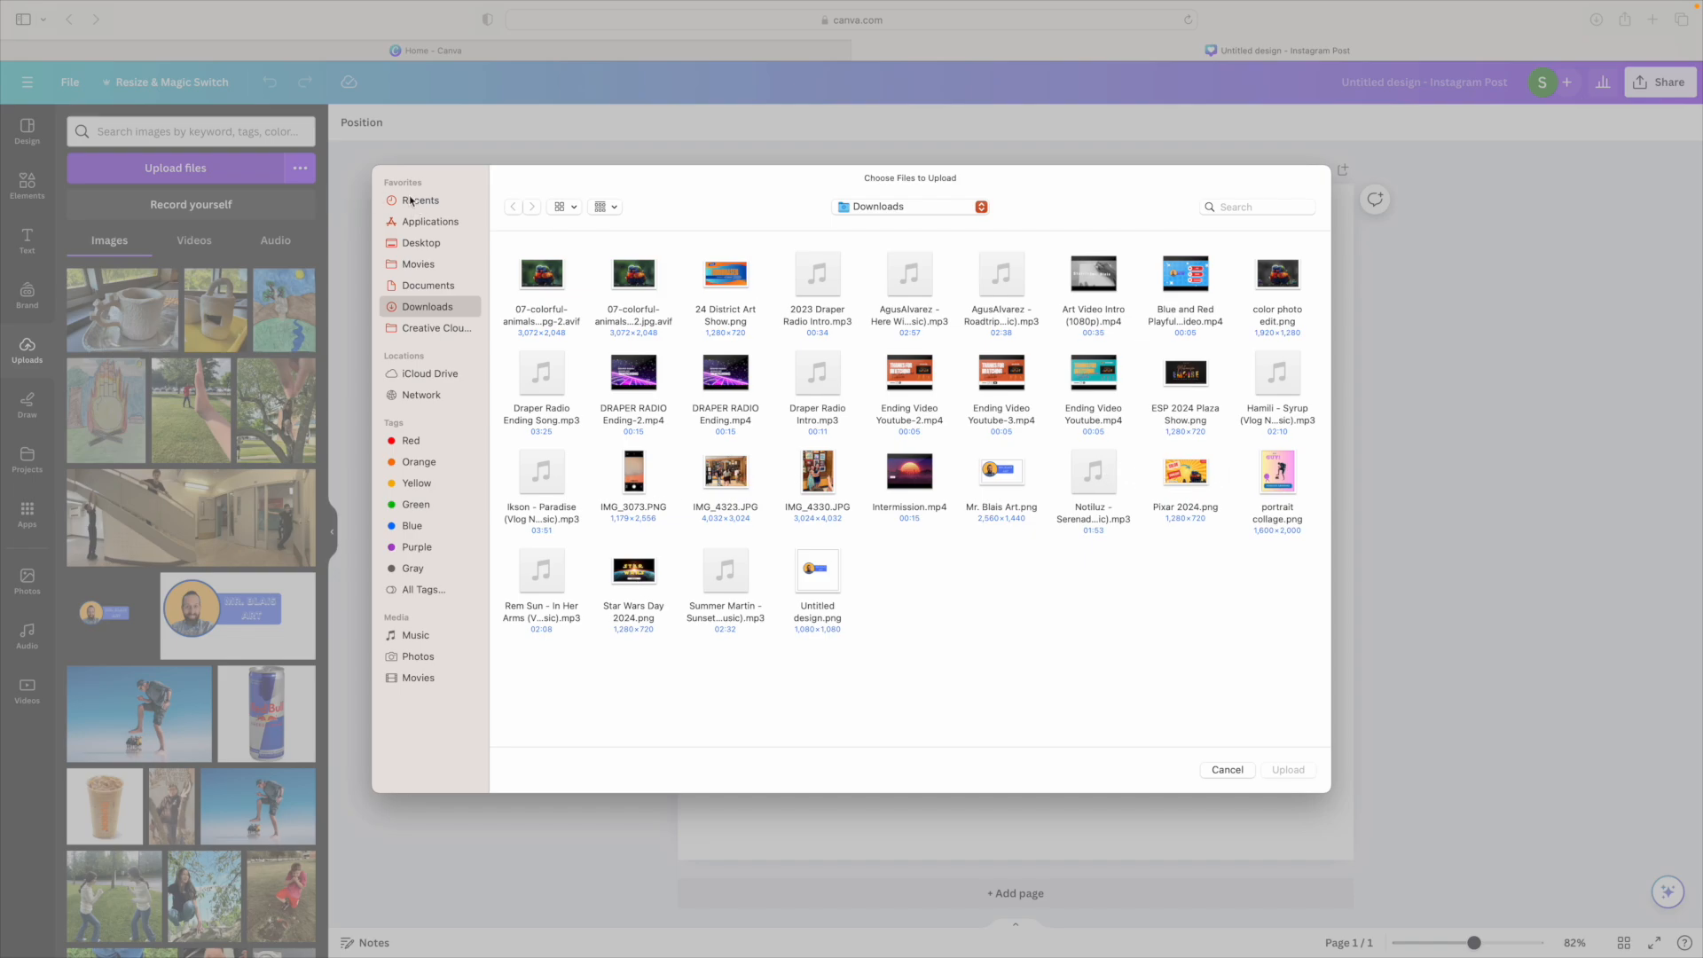
{"action": "left_click", "coordinate": [1227, 771]}
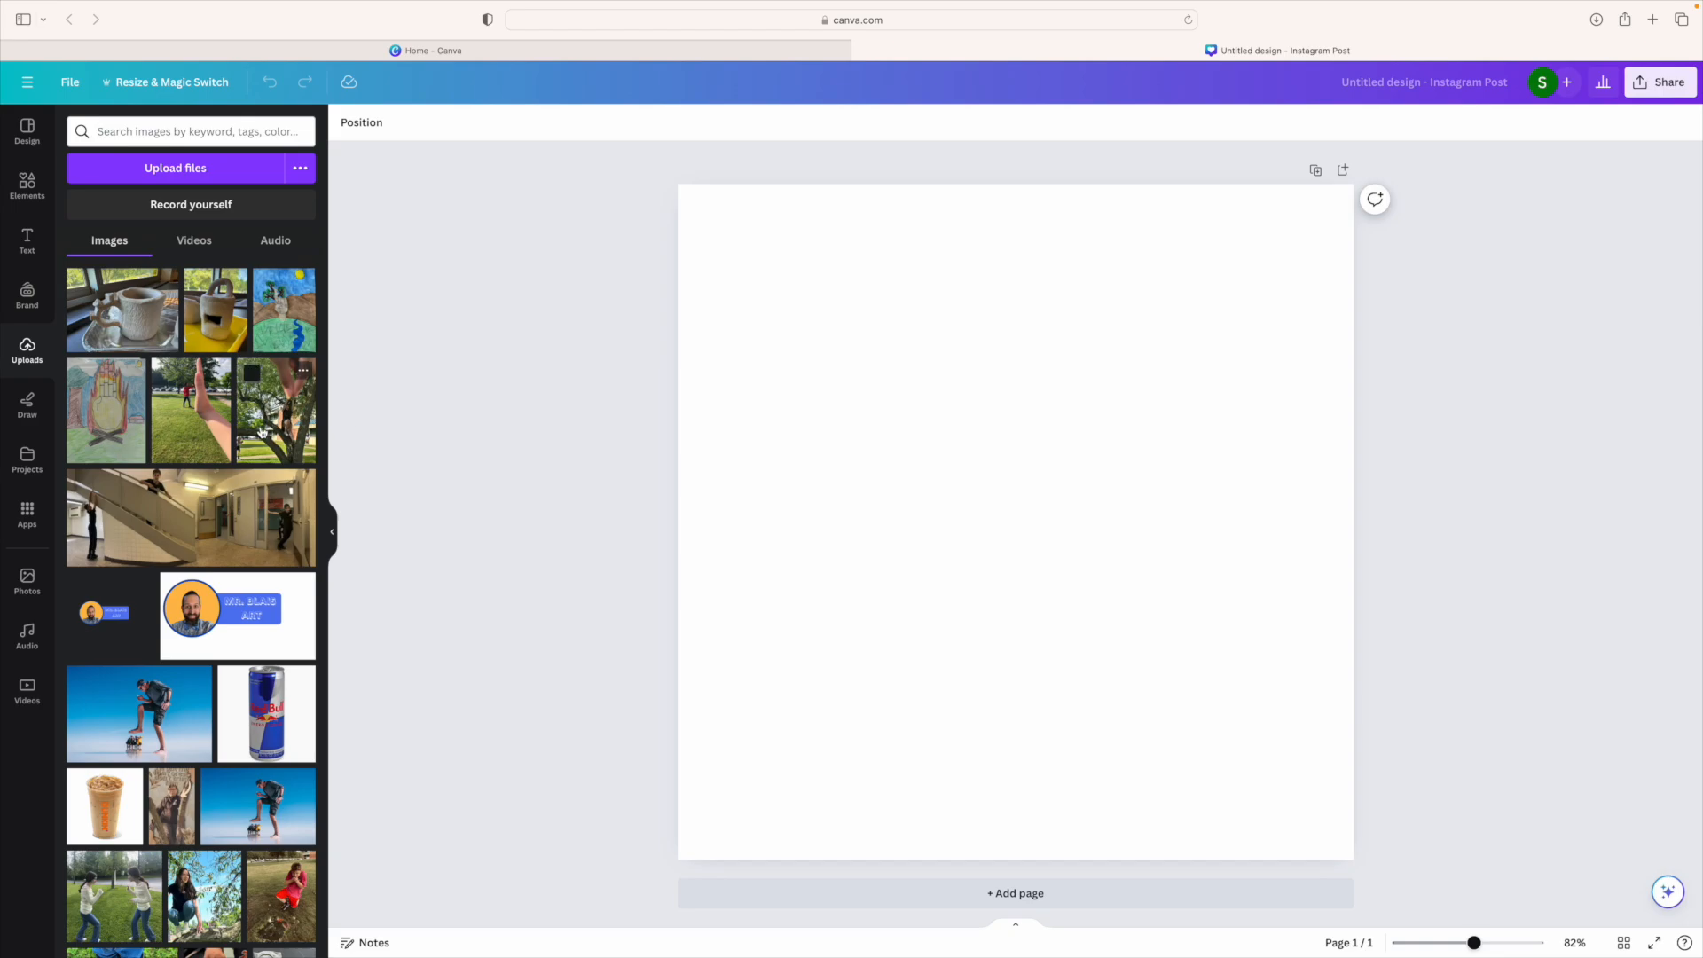
{"action": "scroll", "coordinate": [103, 594], "scroll_direction": "down", "scroll_amount": 3}
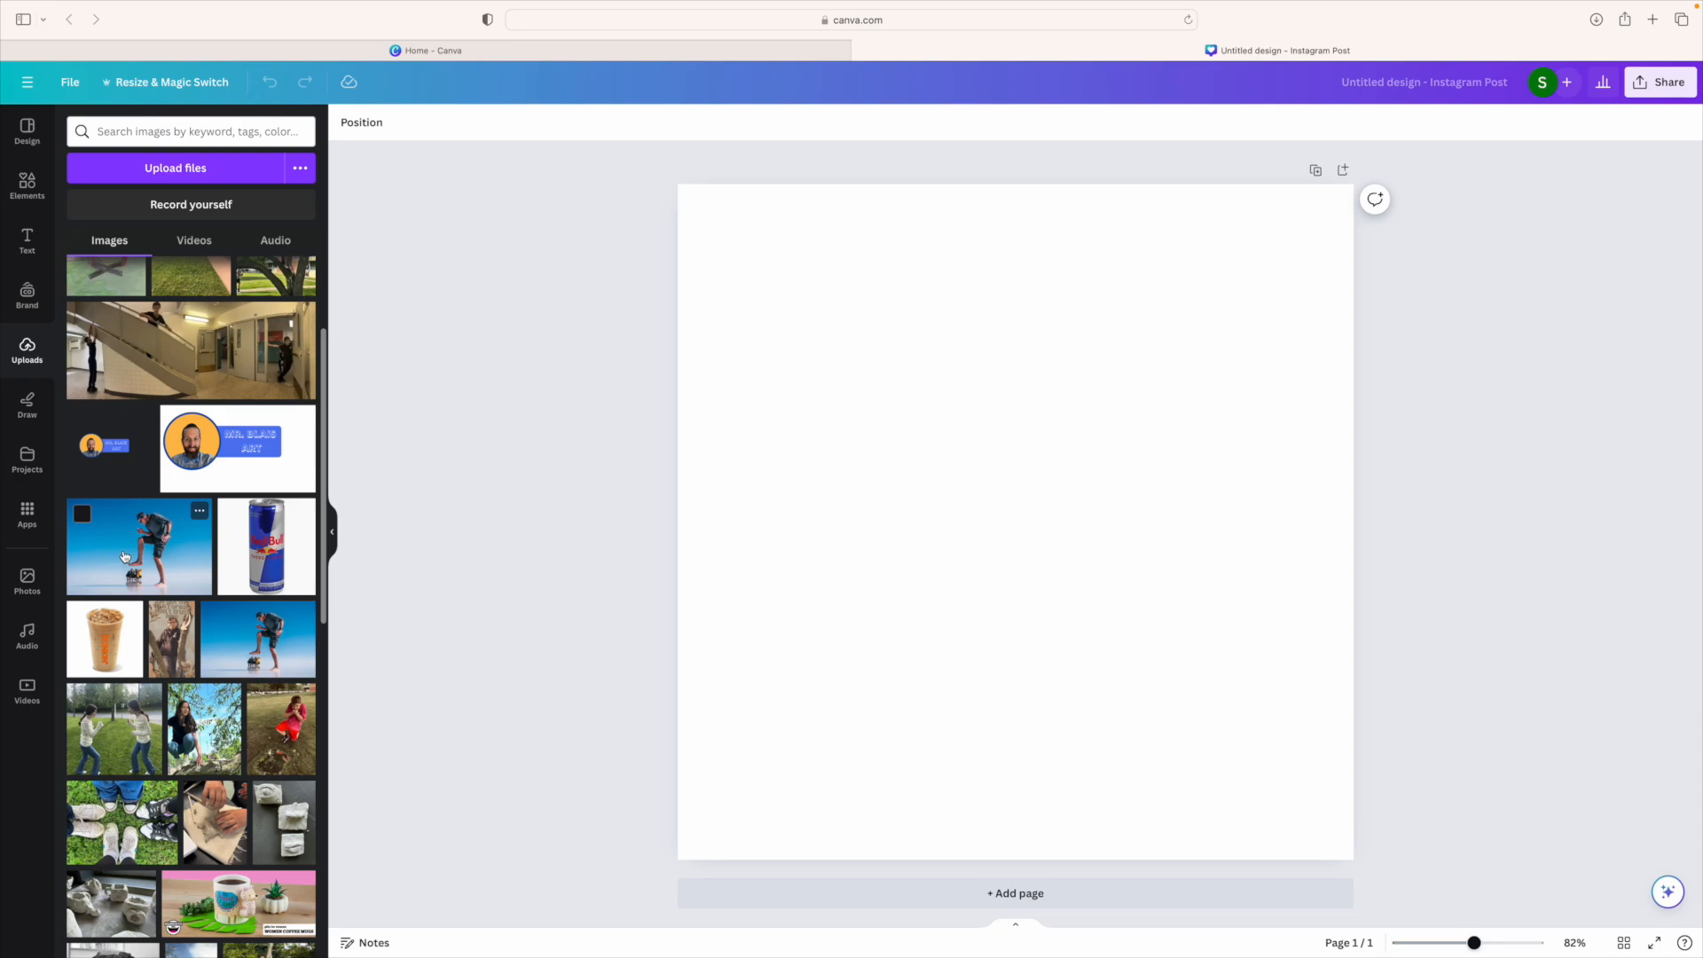
{"action": "left_click", "coordinate": [124, 557]}
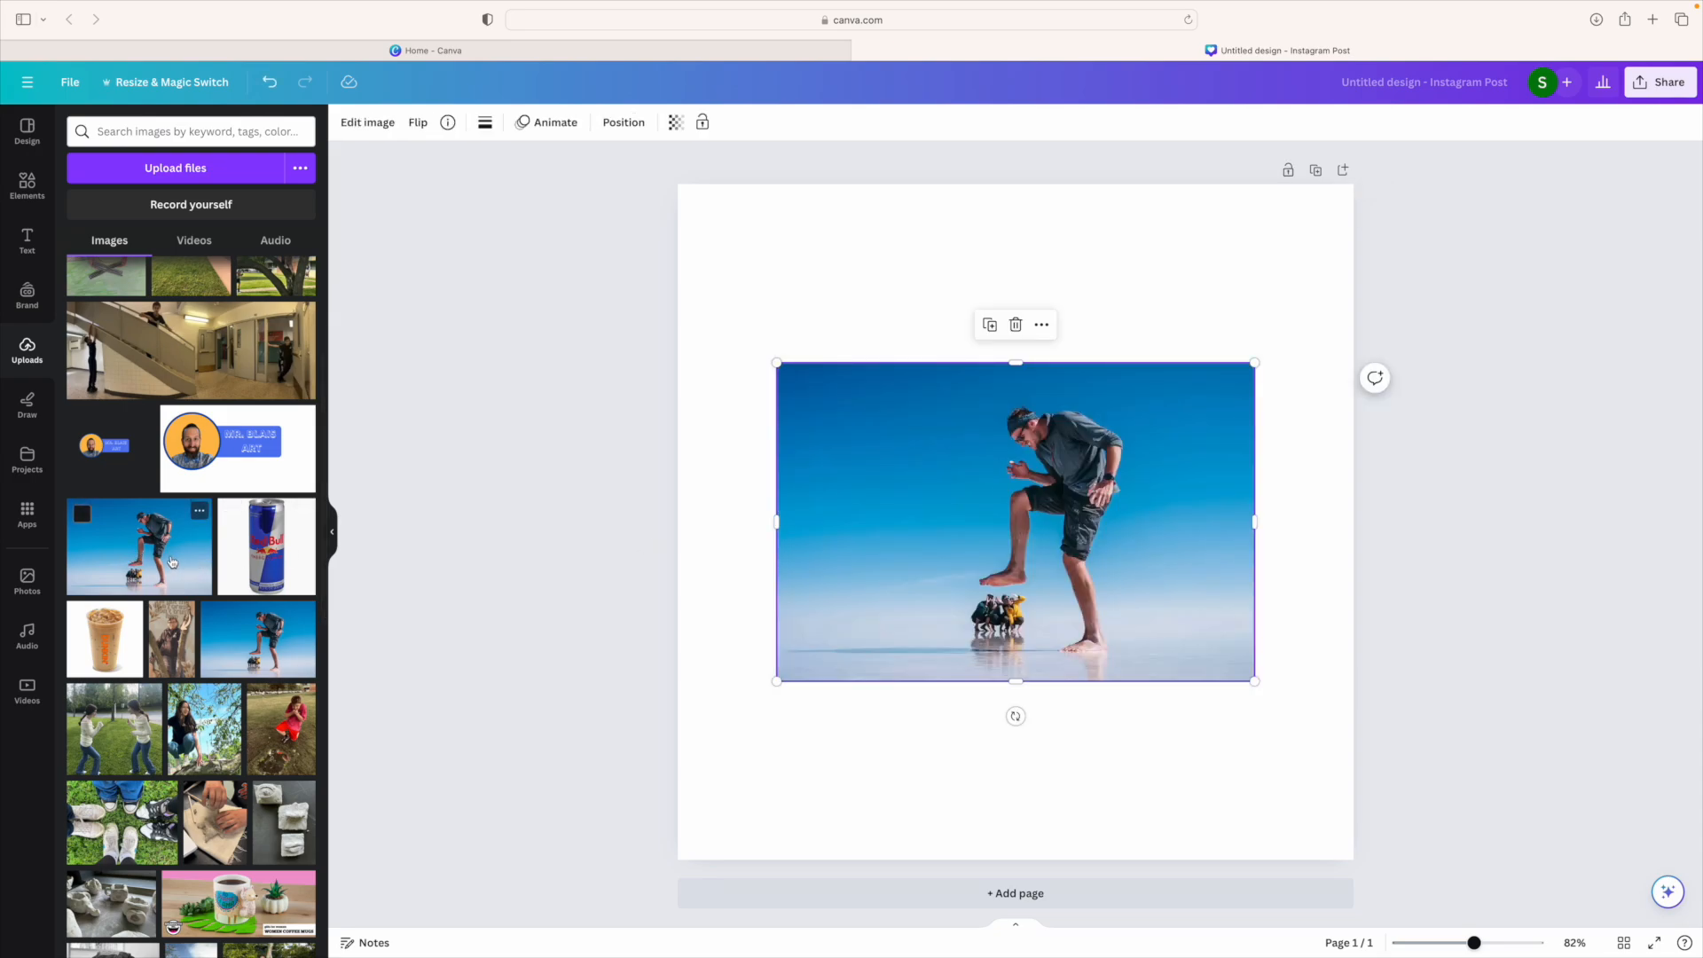
Step: Keep the salt-flat photo at normal size and shift it up and slightly left
{"action": "left_click_drag", "start_coordinate": [982, 503], "coordinate": [997, 466]}
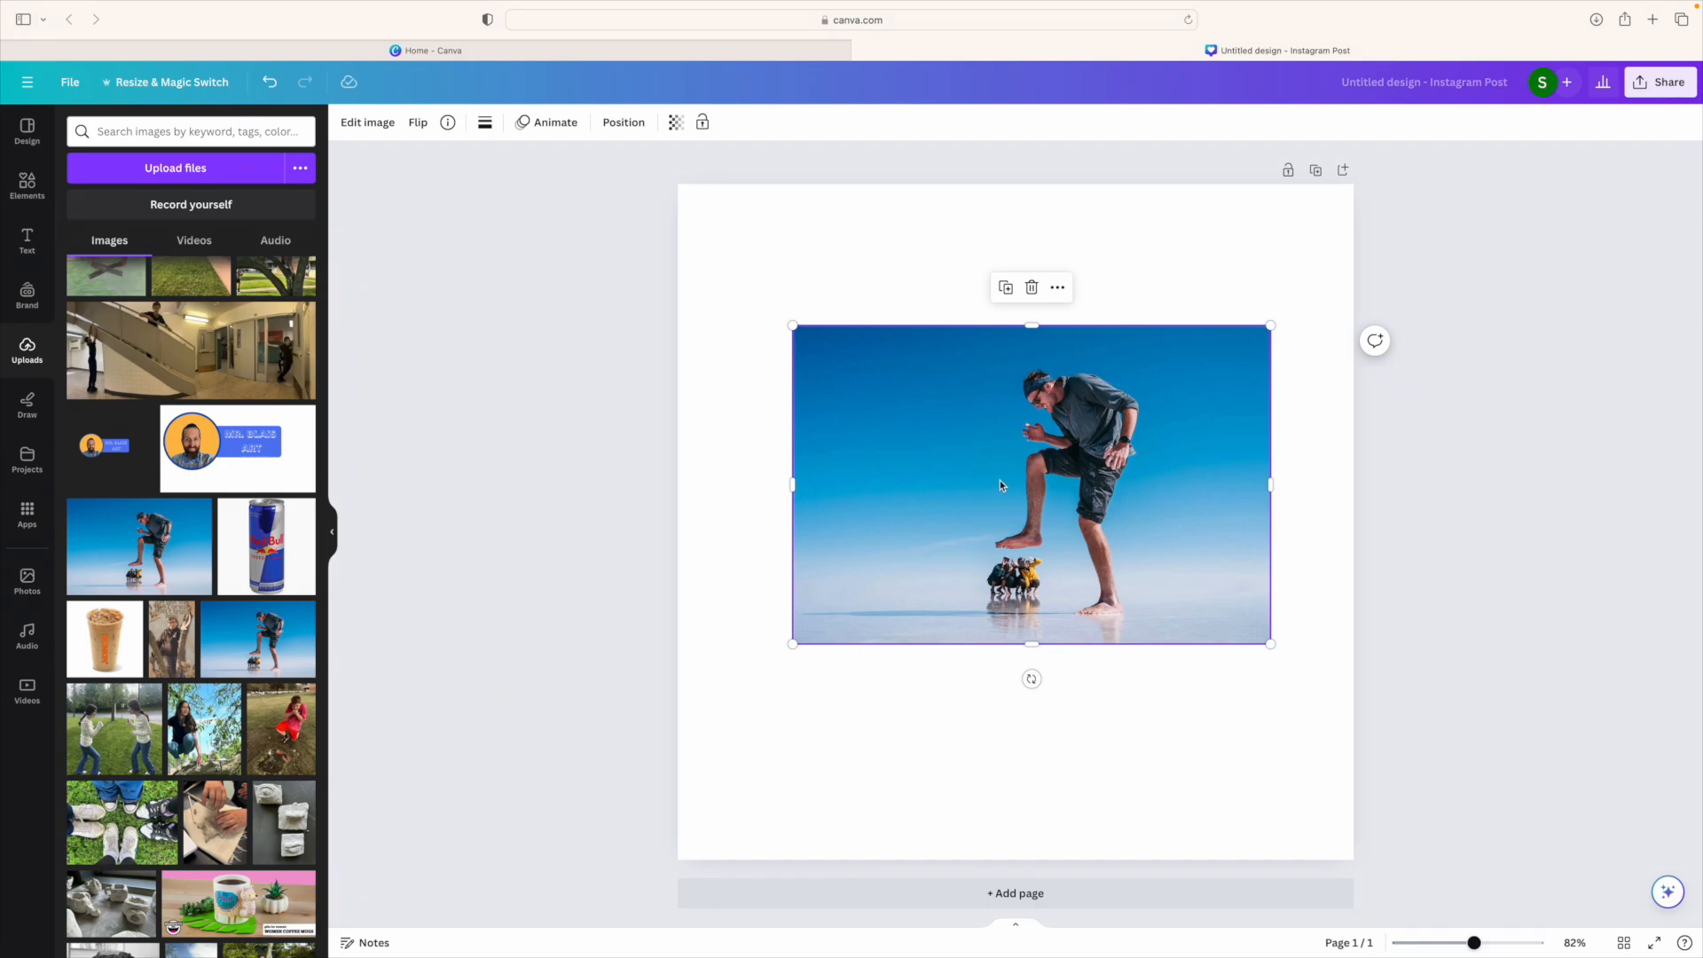
{"action": "key", "text": "super+z"}
{"action": "key", "text": "super+z"}
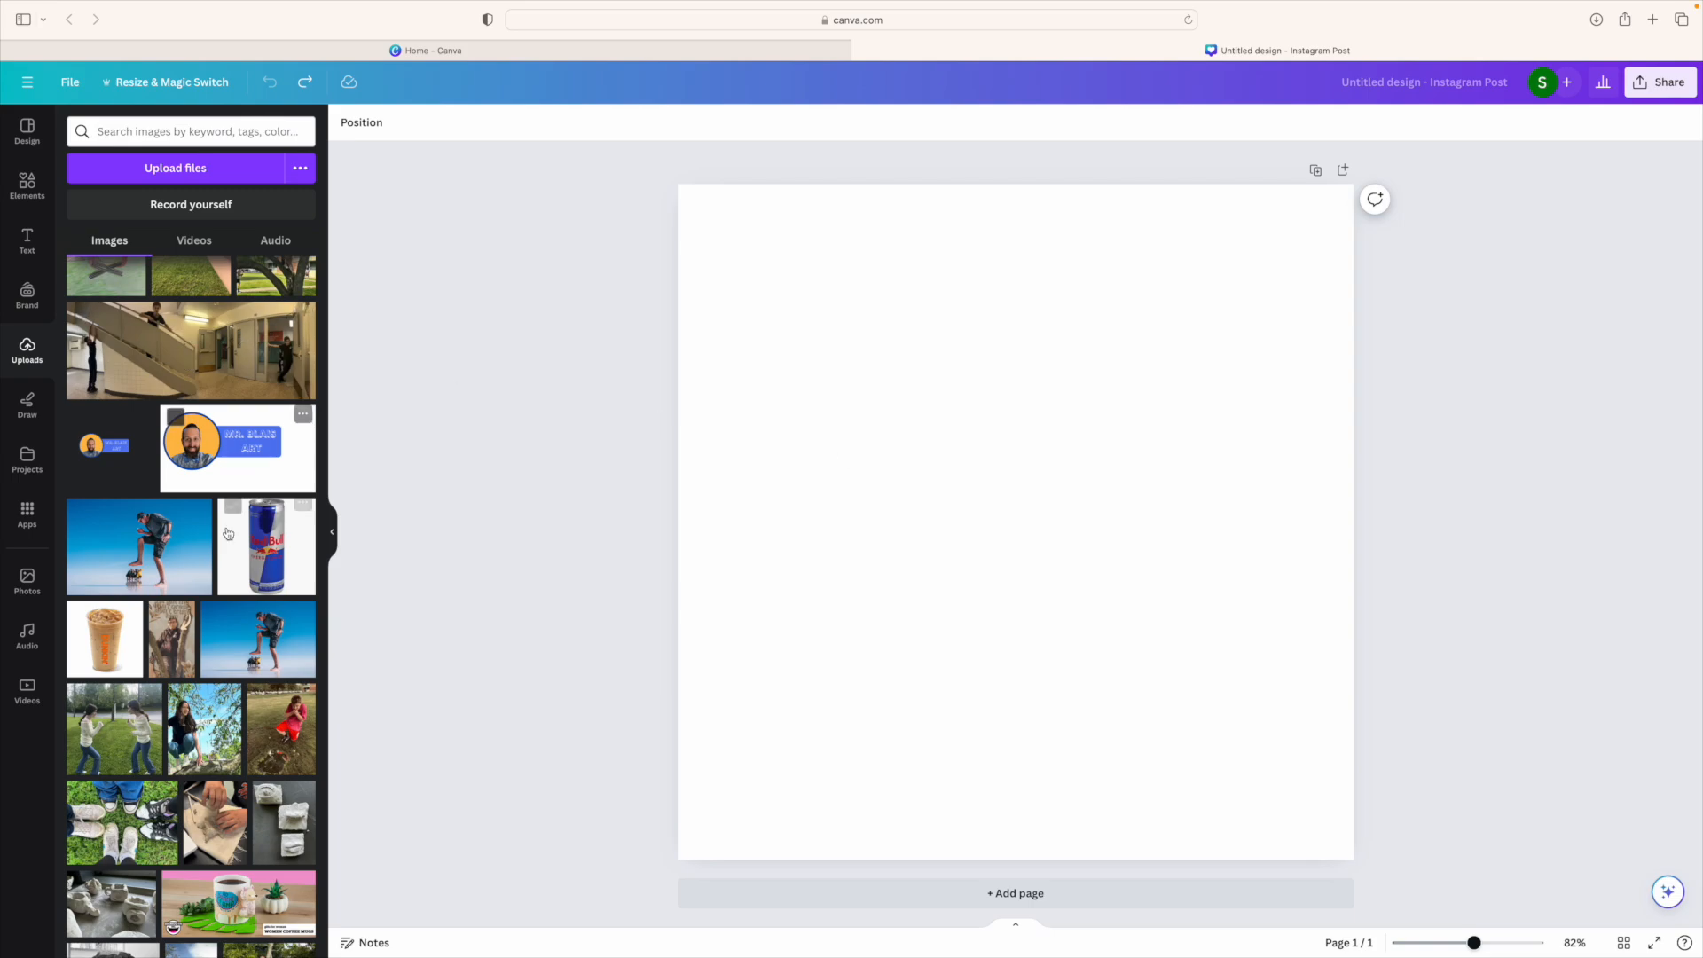
{"action": "scroll", "coordinate": [133, 567], "scroll_direction": "up", "scroll_amount": 1}
{"action": "left_click_drag", "start_coordinate": [131, 580], "coordinate": [742, 460]}
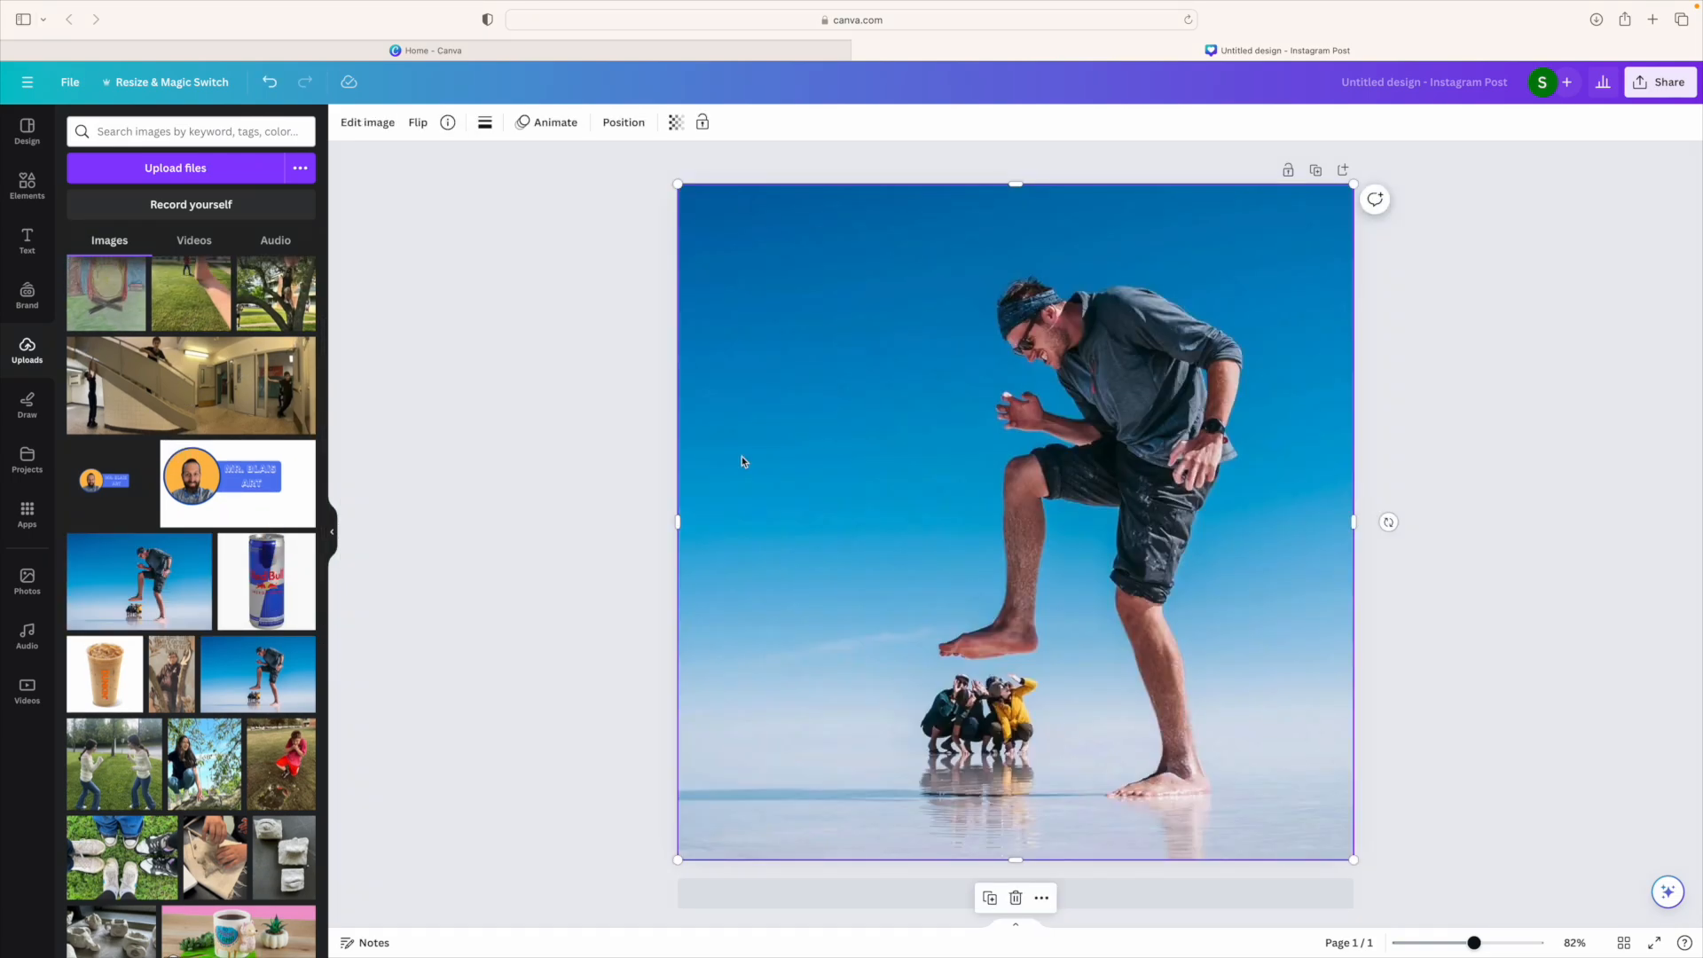
{"action": "key", "text": "super+z"}
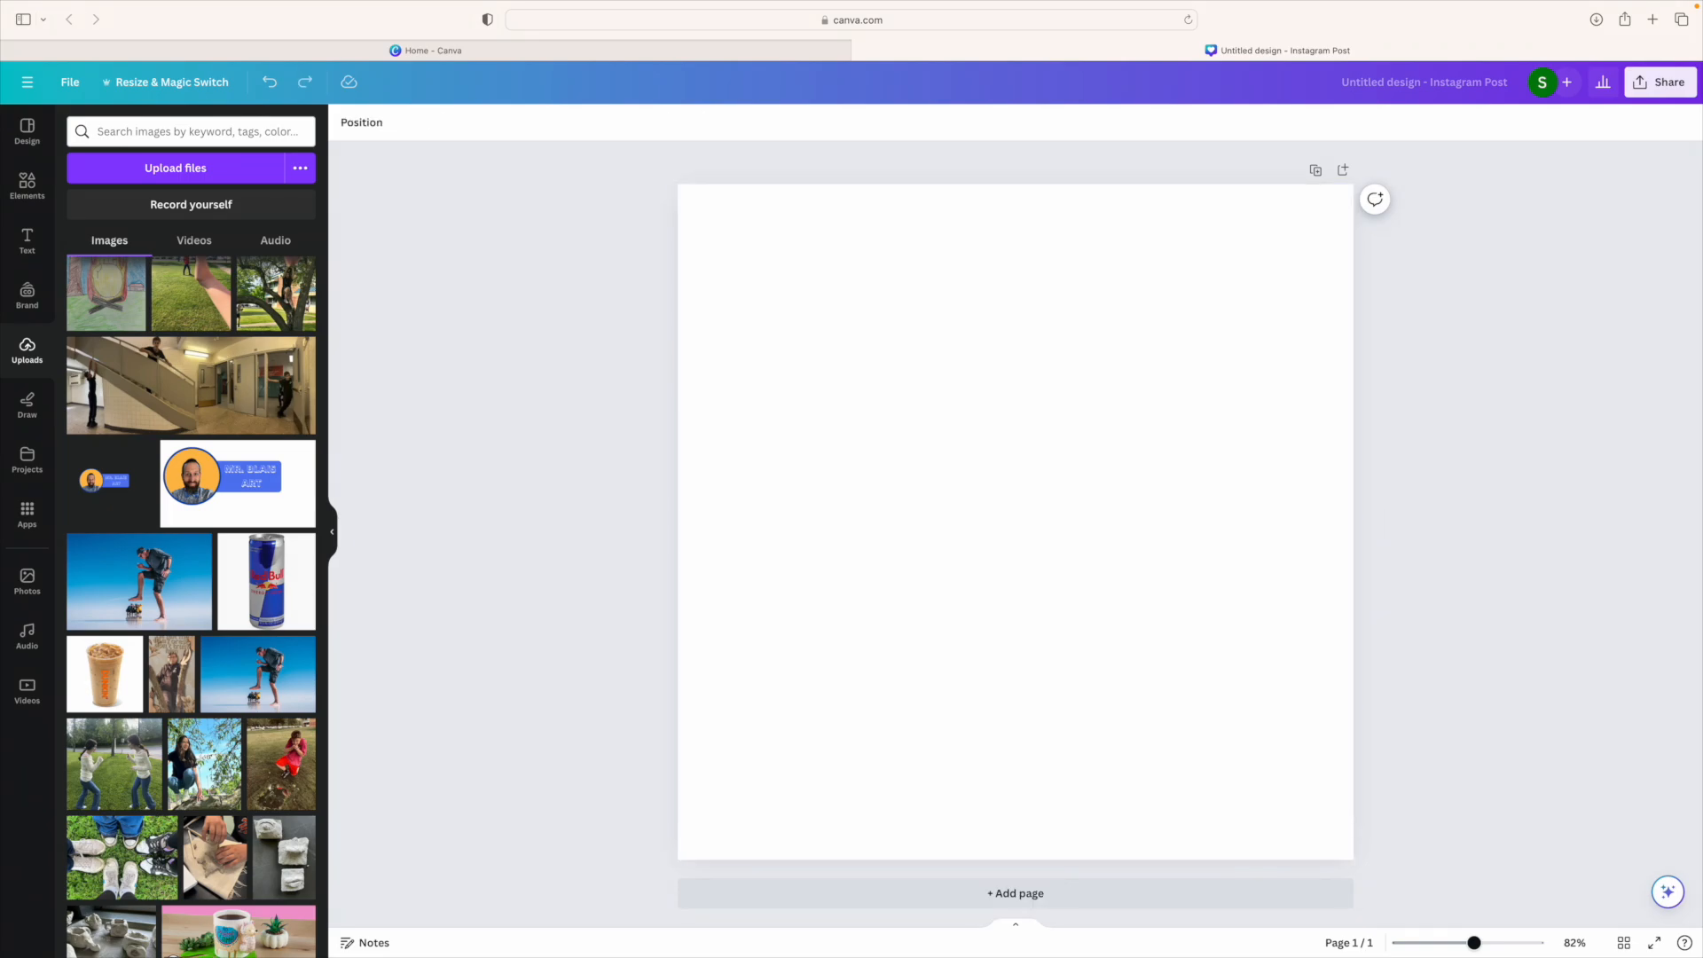
{"action": "key", "text": "super+shift+z"}
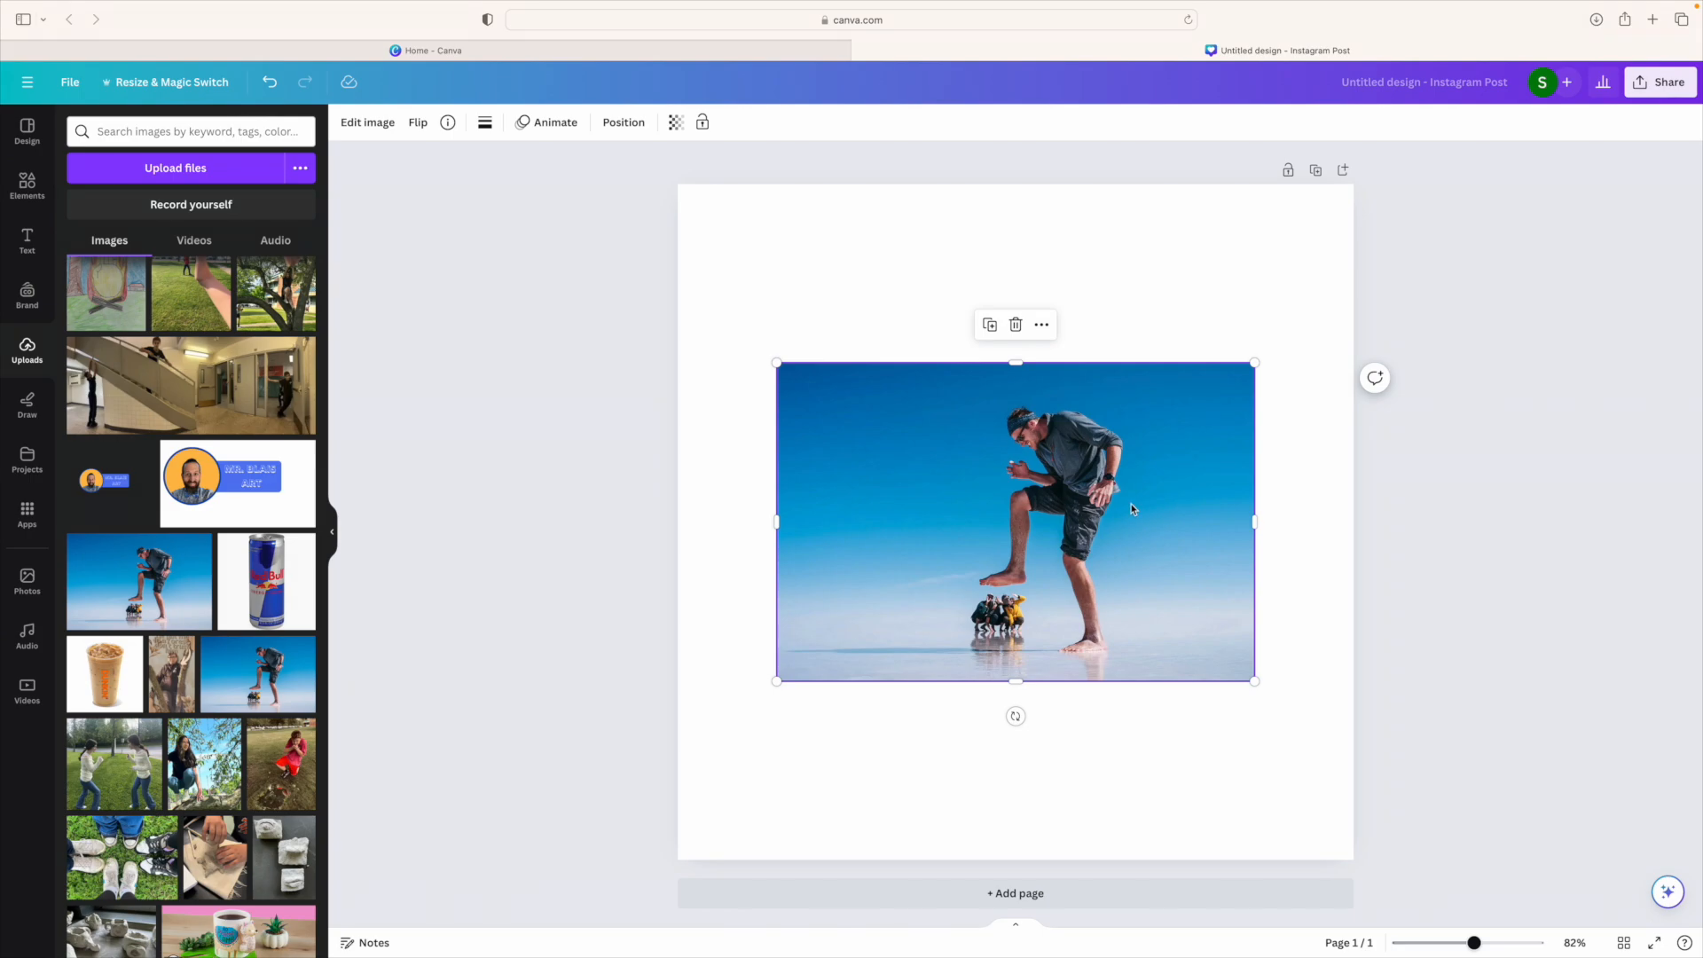
{"action": "left_click_drag", "start_coordinate": [940, 442], "coordinate": [931, 356]}
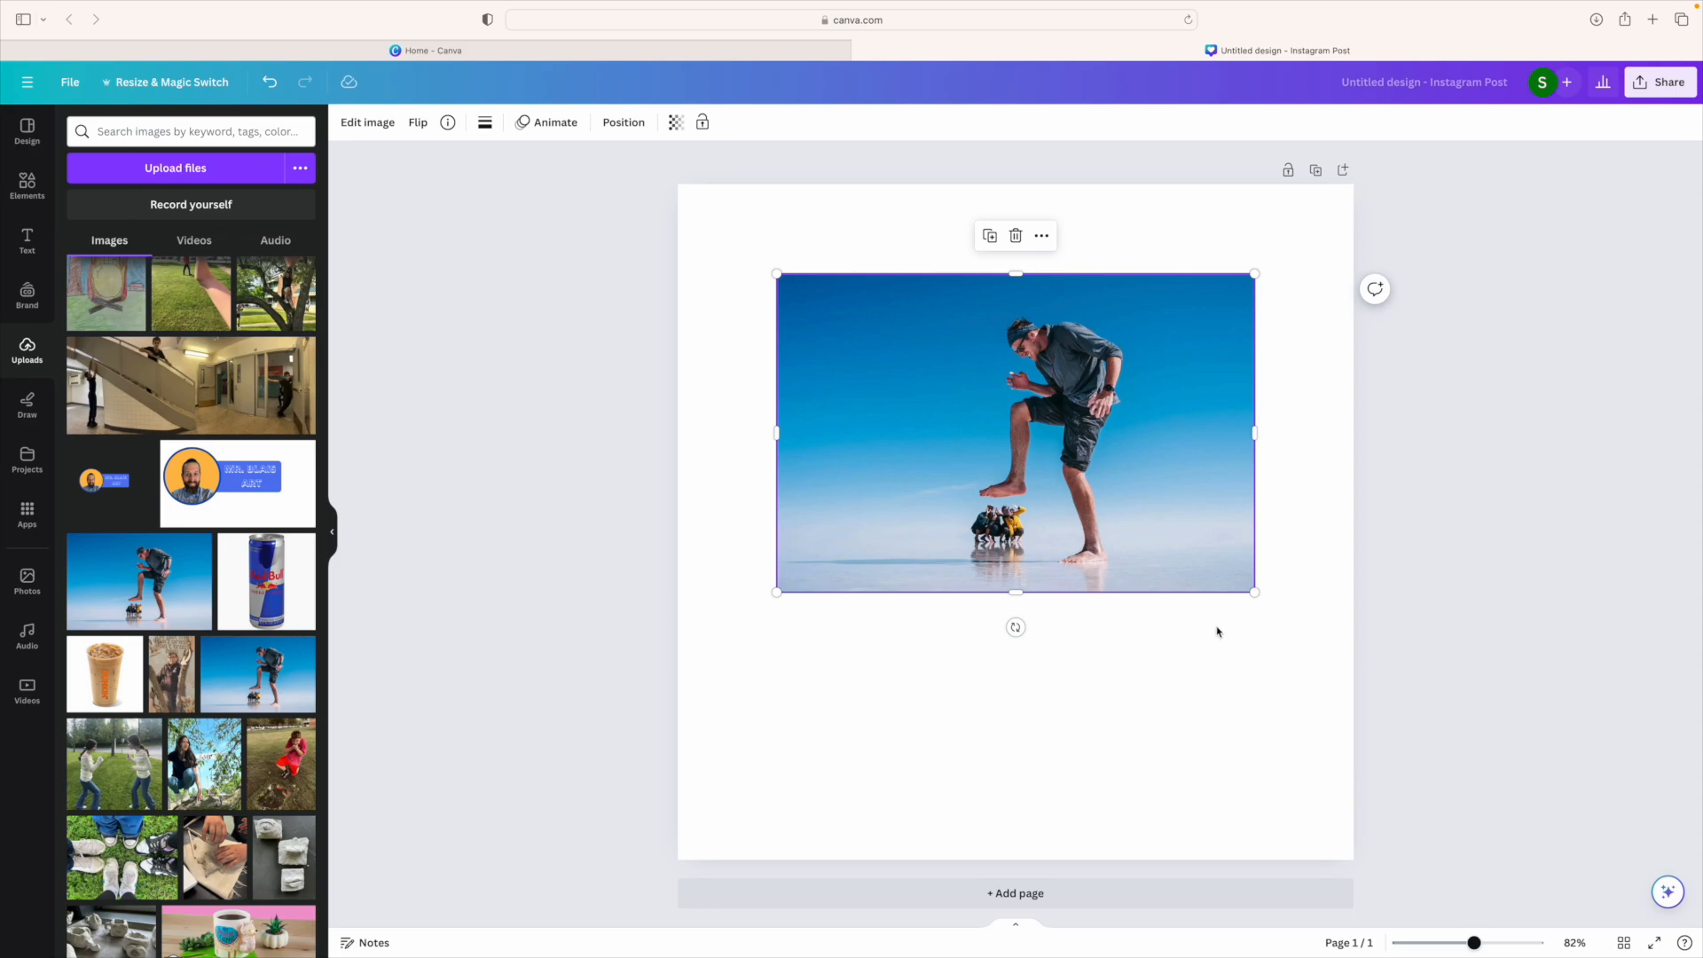
{"action": "left_click", "coordinate": [1243, 661]}
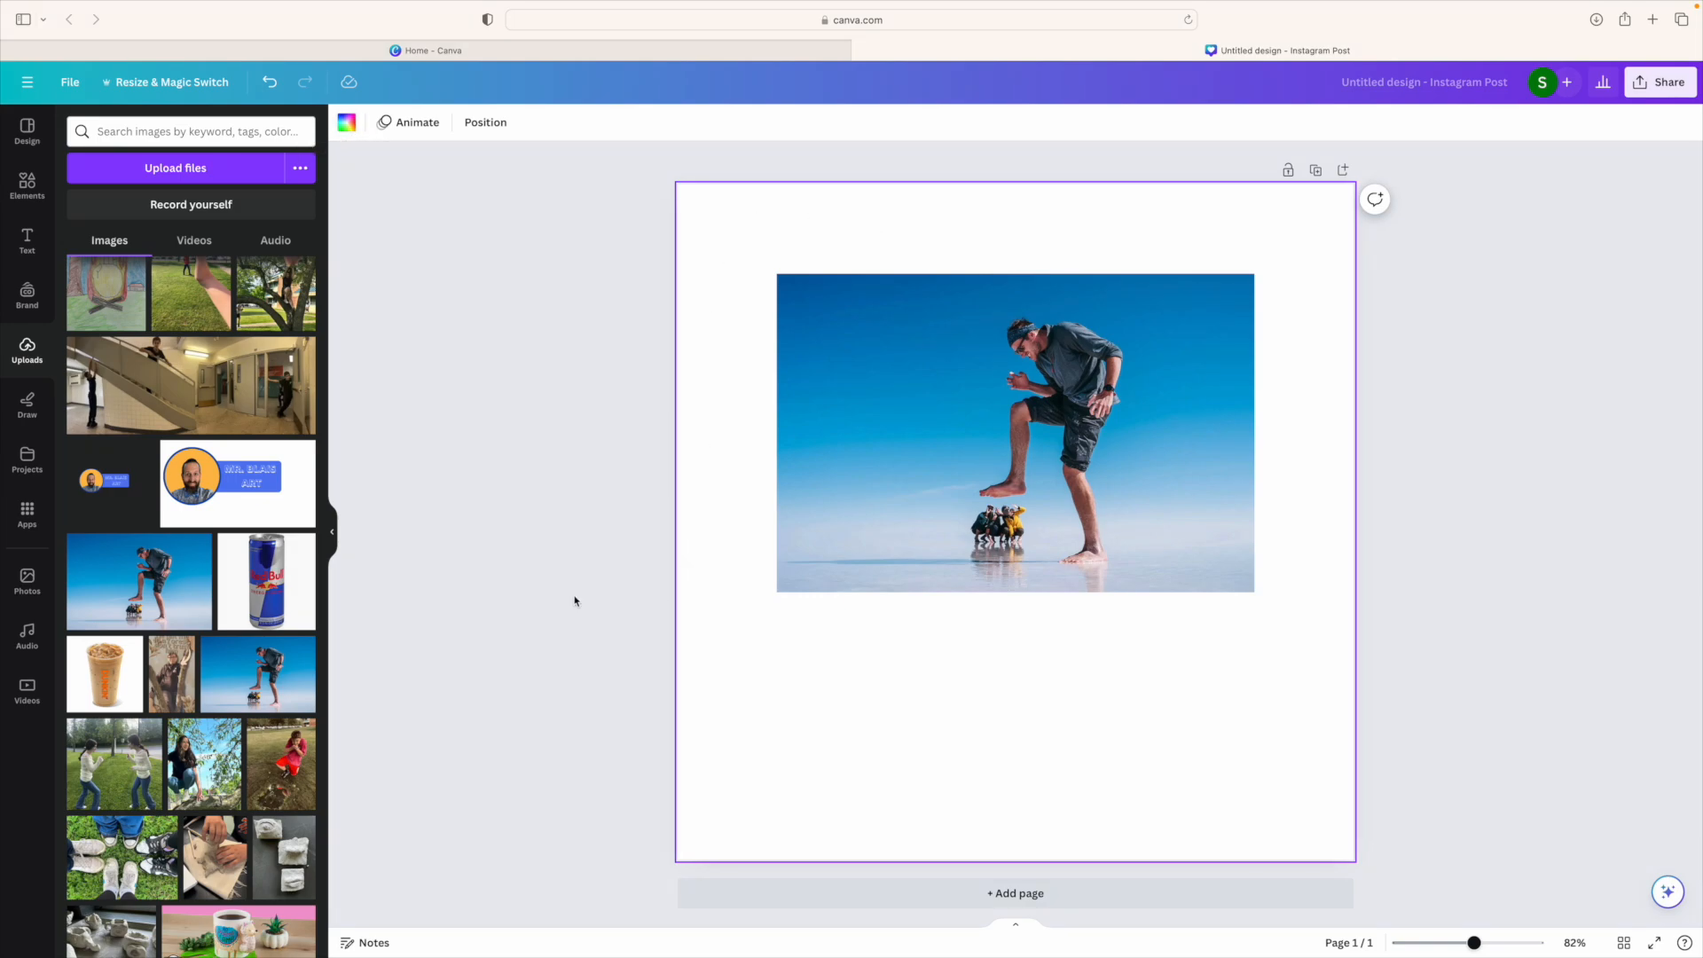
{"action": "left_click", "coordinate": [870, 308]}
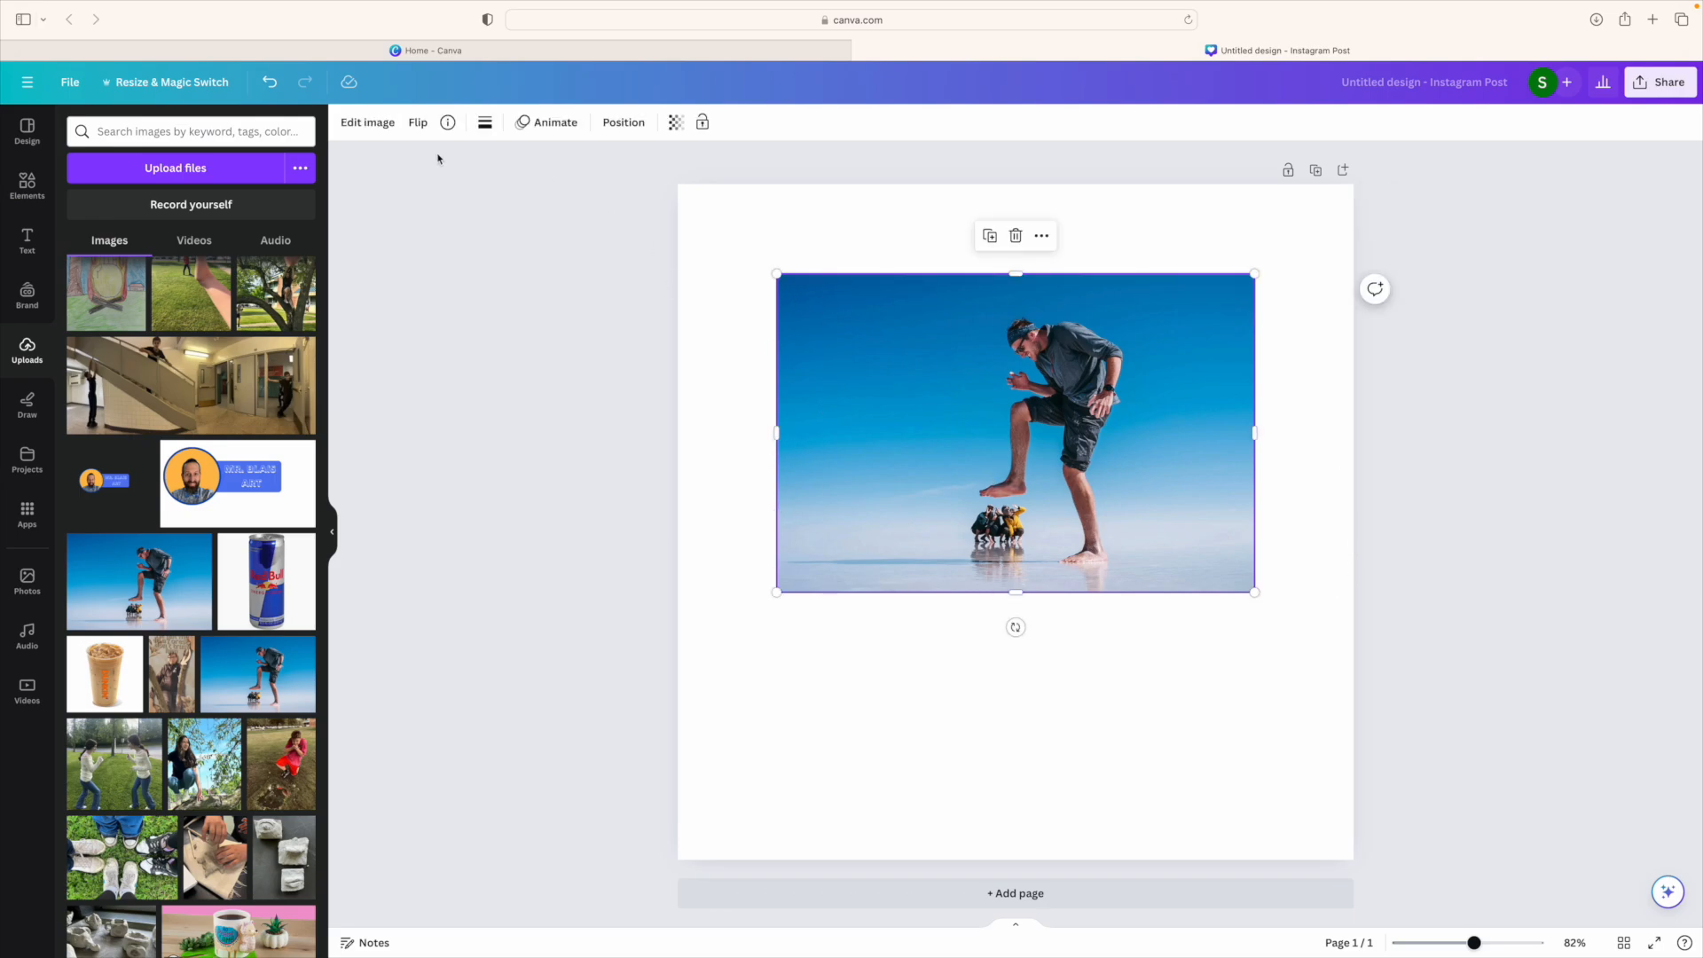
{"action": "left_click", "coordinate": [821, 229]}
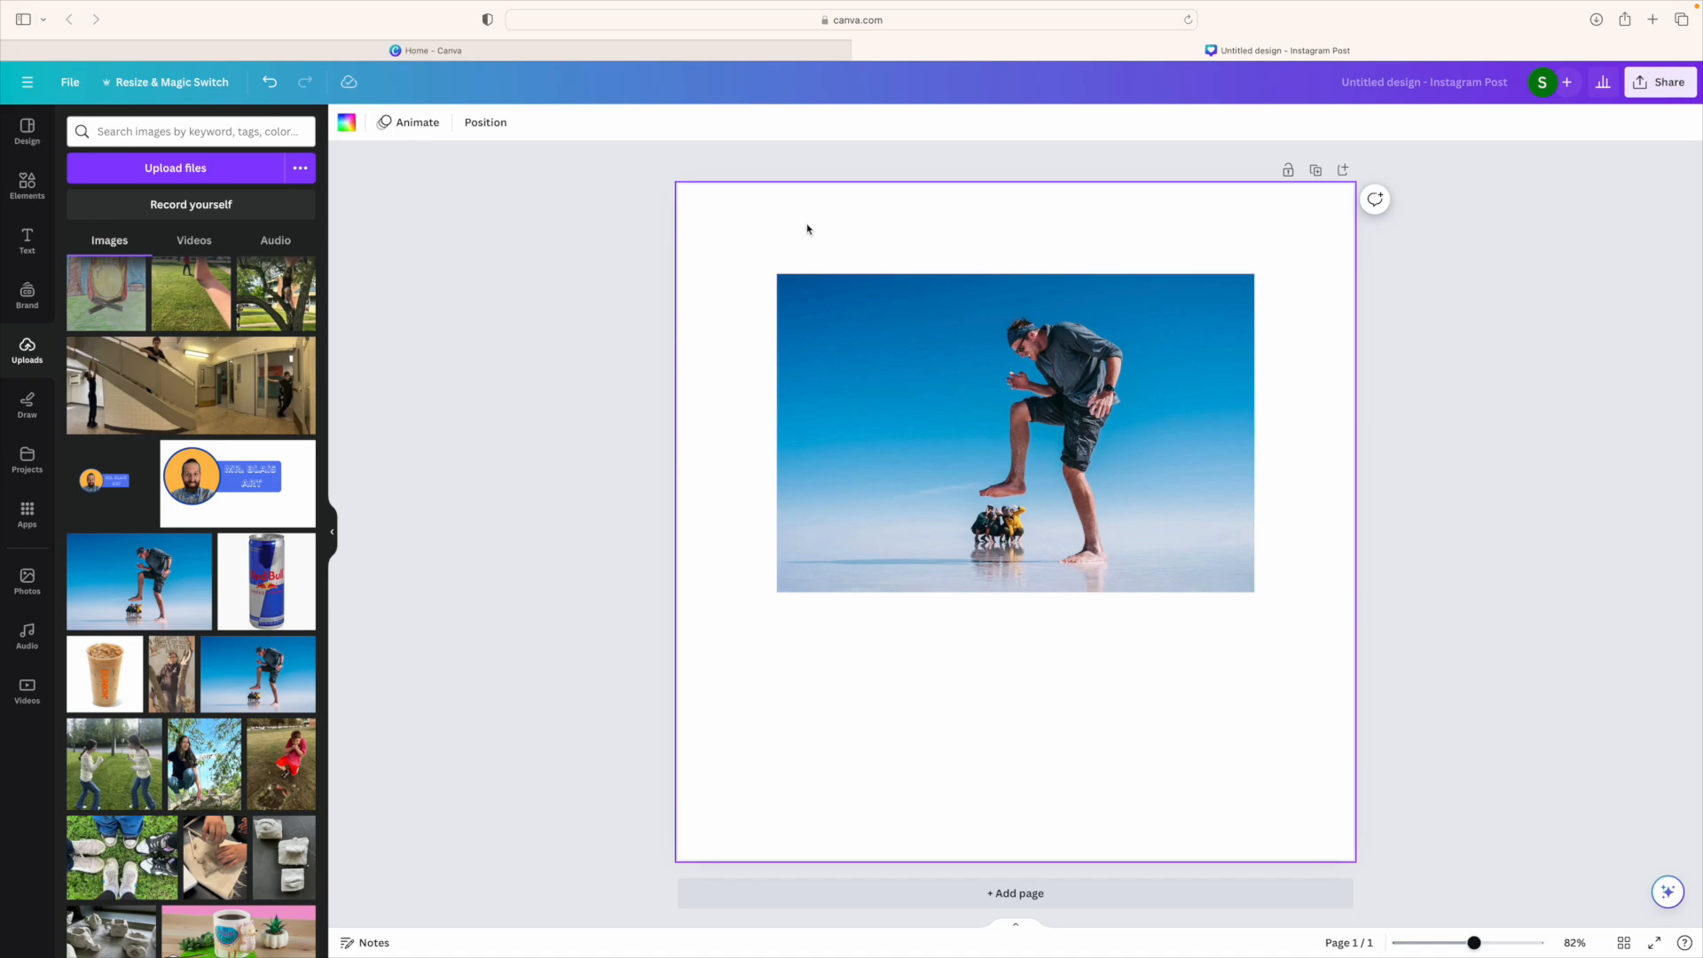
Step: Apply the yellow-to-orange gradient preset as the page background
{"action": "left_click", "coordinate": [347, 124]}
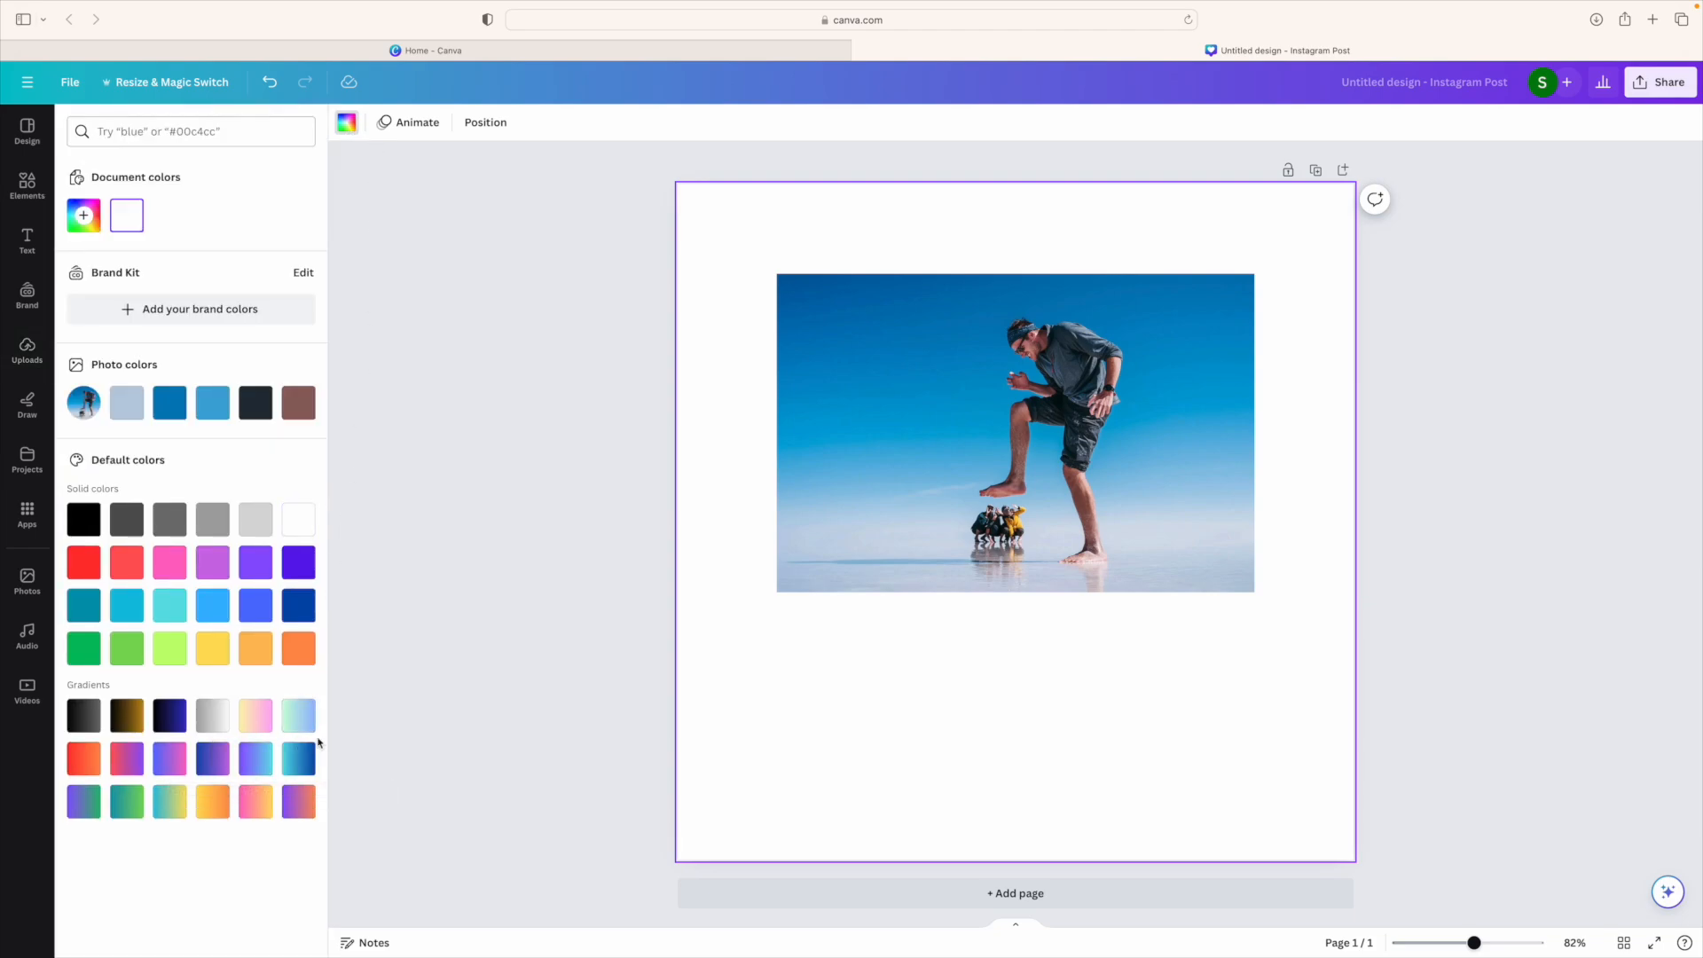
{"action": "left_click", "coordinate": [206, 807]}
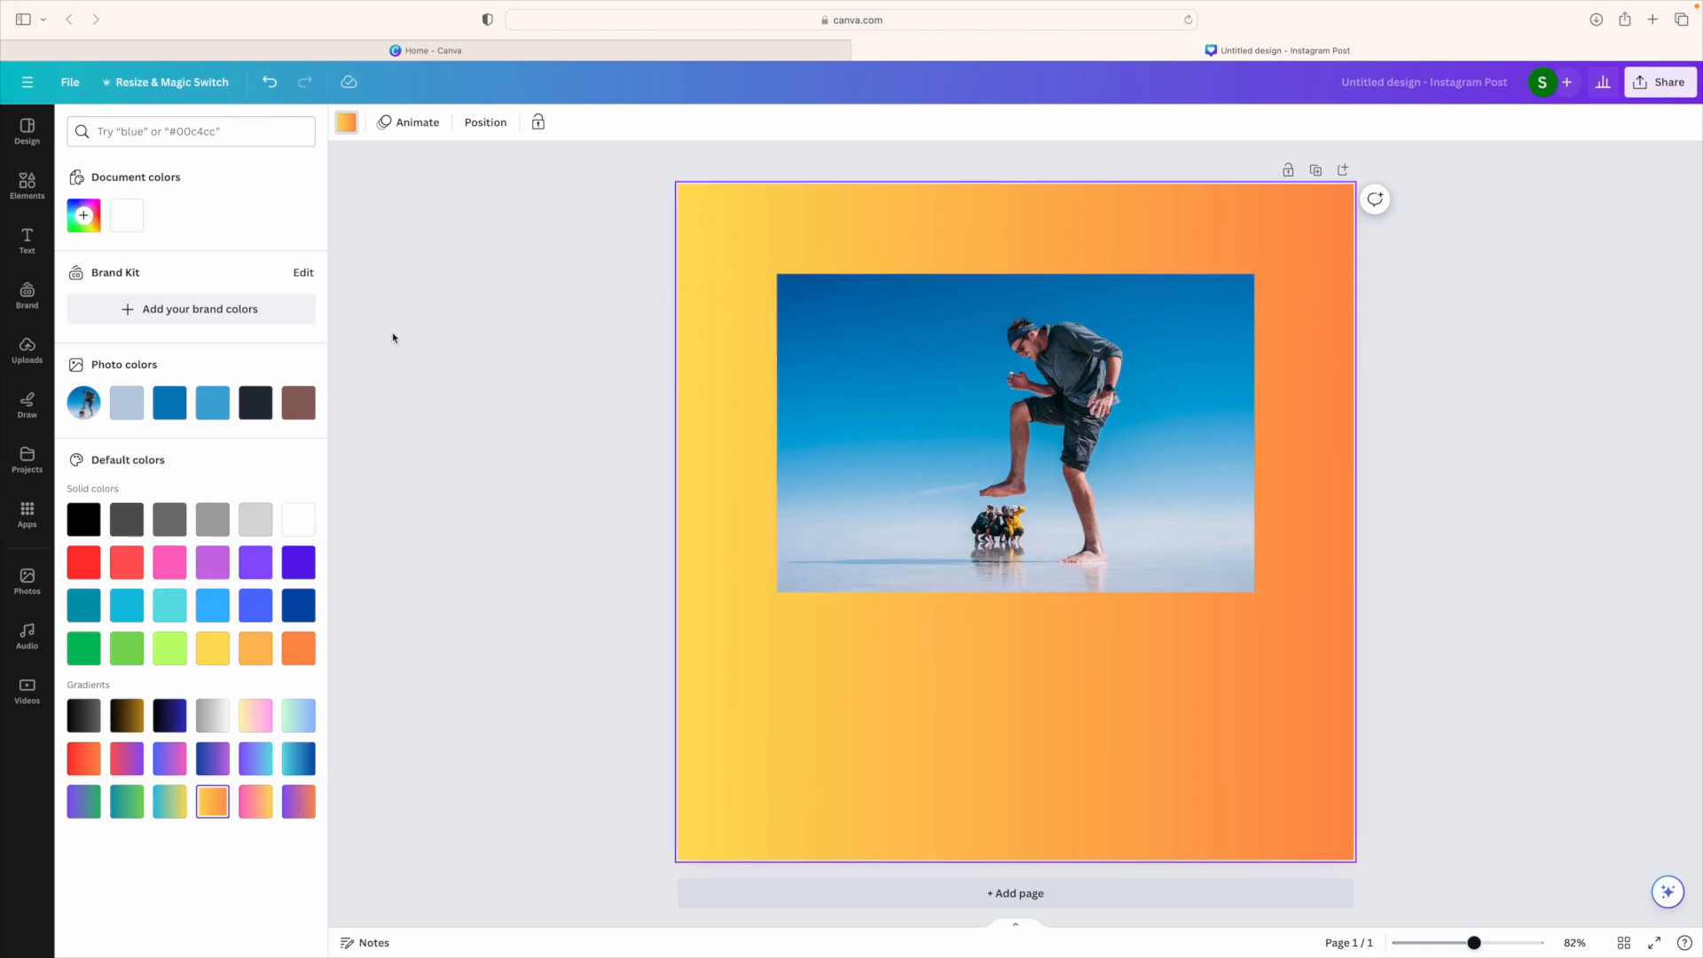
{"action": "left_click", "coordinate": [946, 382]}
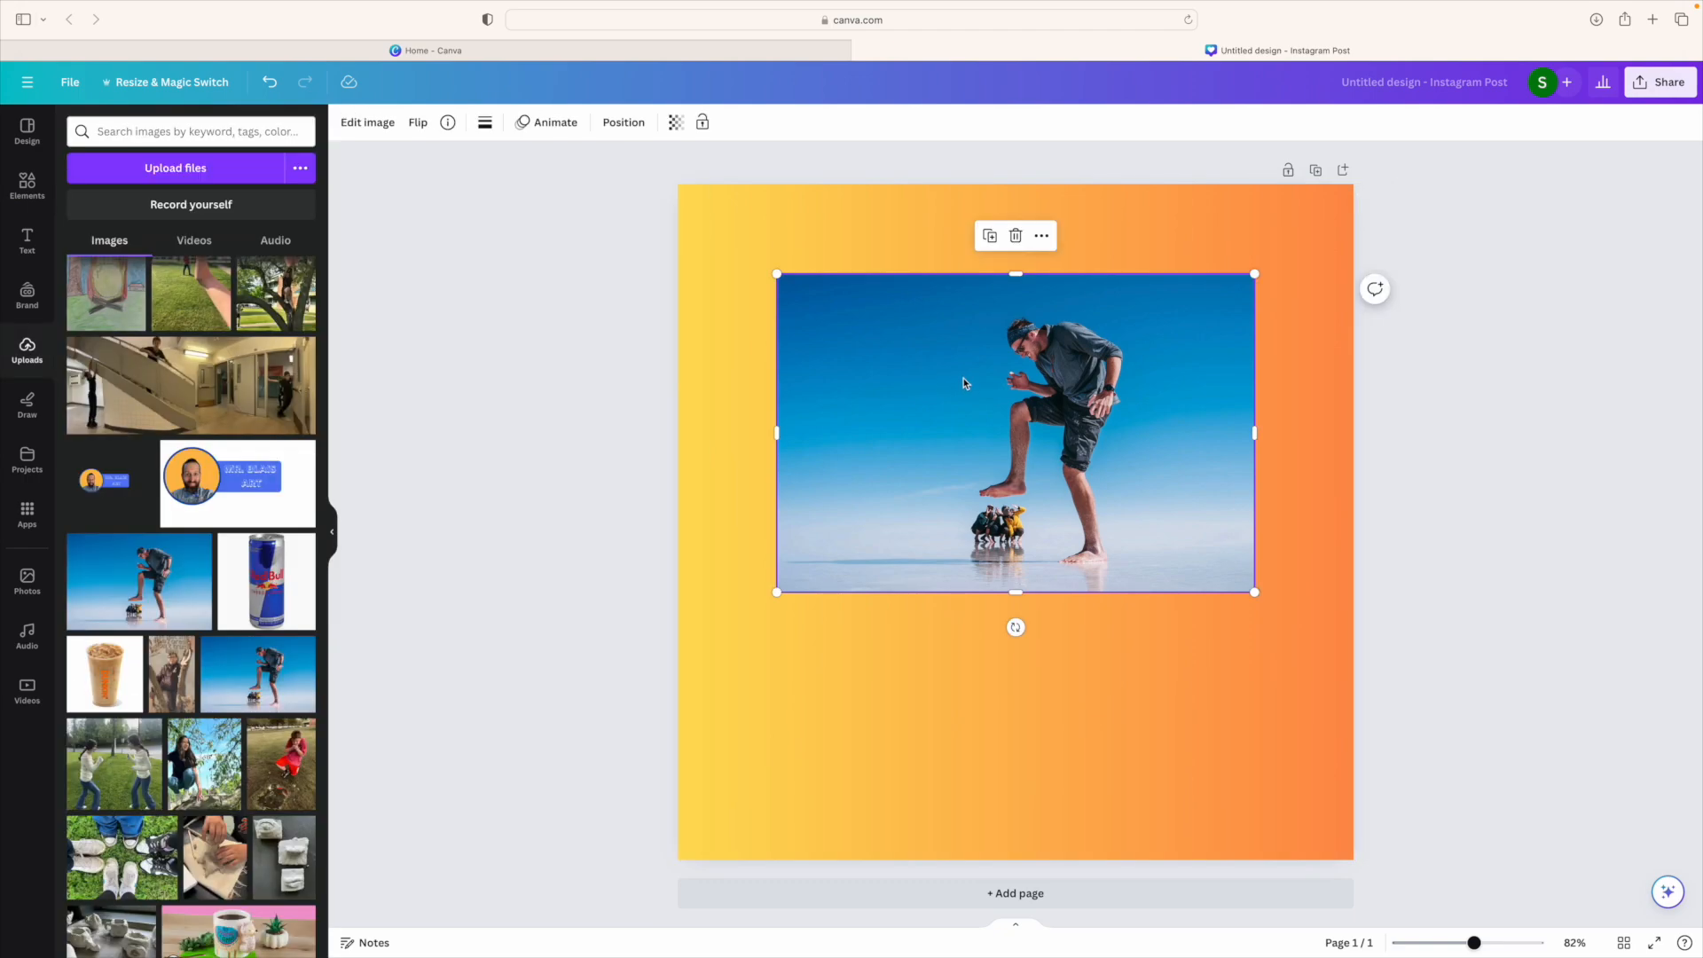
Step: Cut out the man with BG Remover, then enlarge him and centre him on the page
{"action": "left_click", "coordinate": [361, 128]}
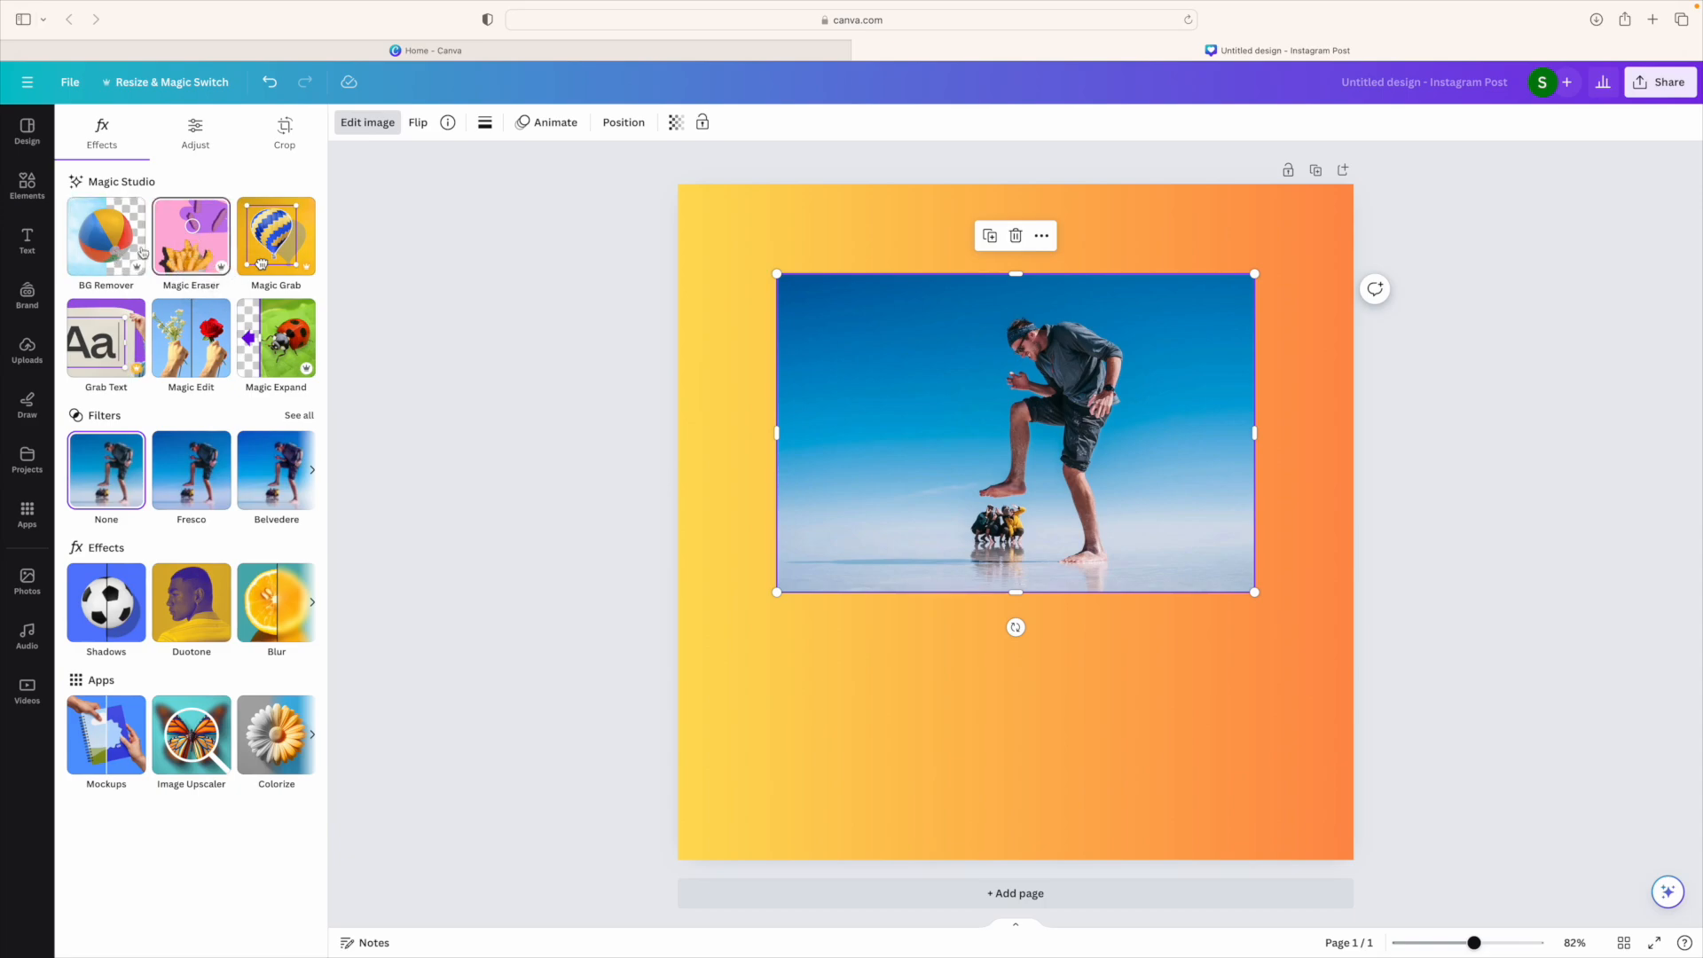
{"action": "left_click", "coordinate": [99, 251]}
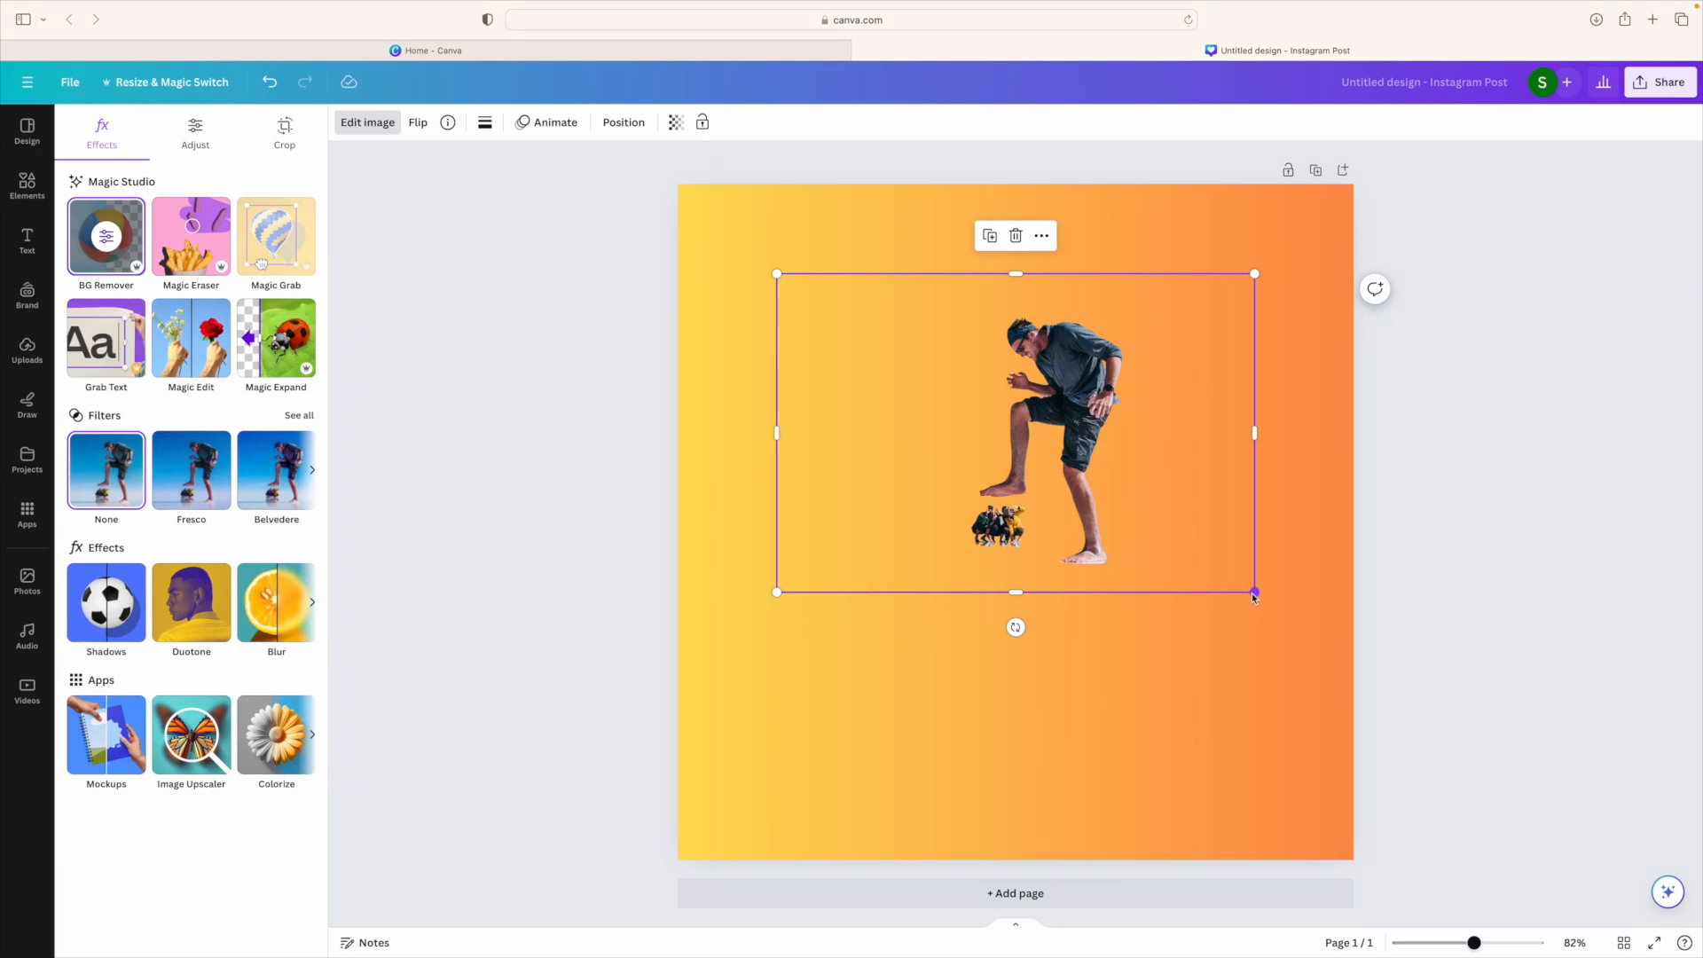
{"action": "left_click_drag", "start_coordinate": [1253, 592], "coordinate": [1335, 647]}
{"action": "left_click_drag", "start_coordinate": [1079, 512], "coordinate": [1042, 578]}
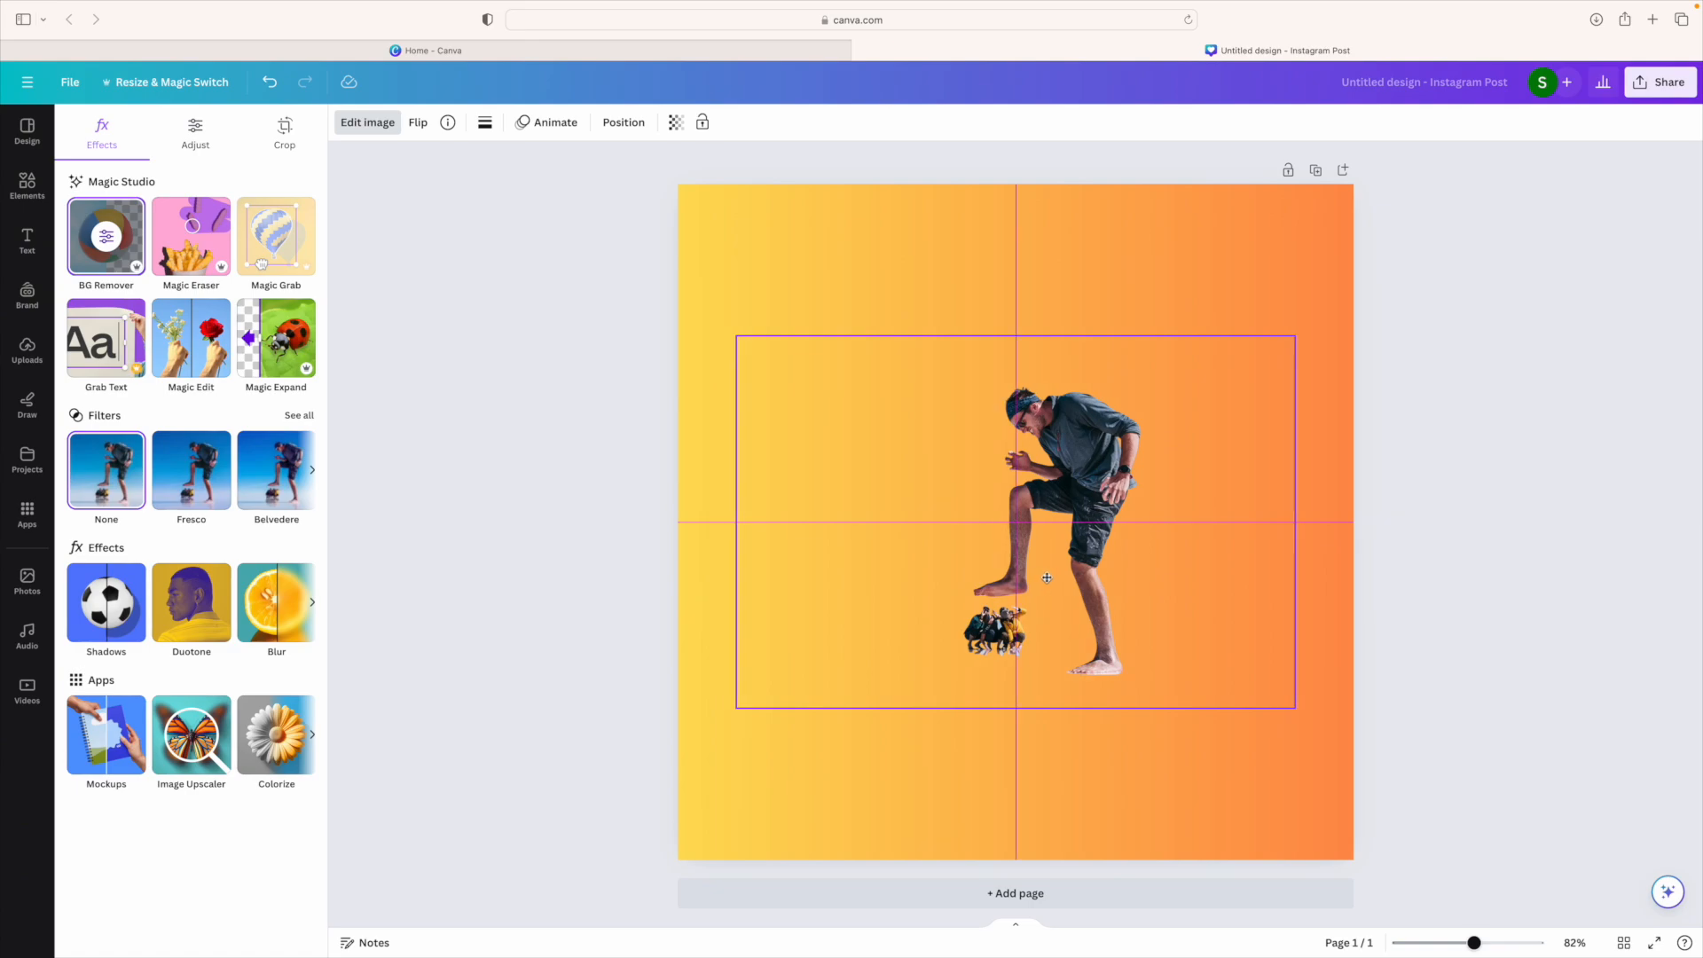
{"action": "left_click_drag", "start_coordinate": [1049, 573], "coordinate": [1048, 526]}
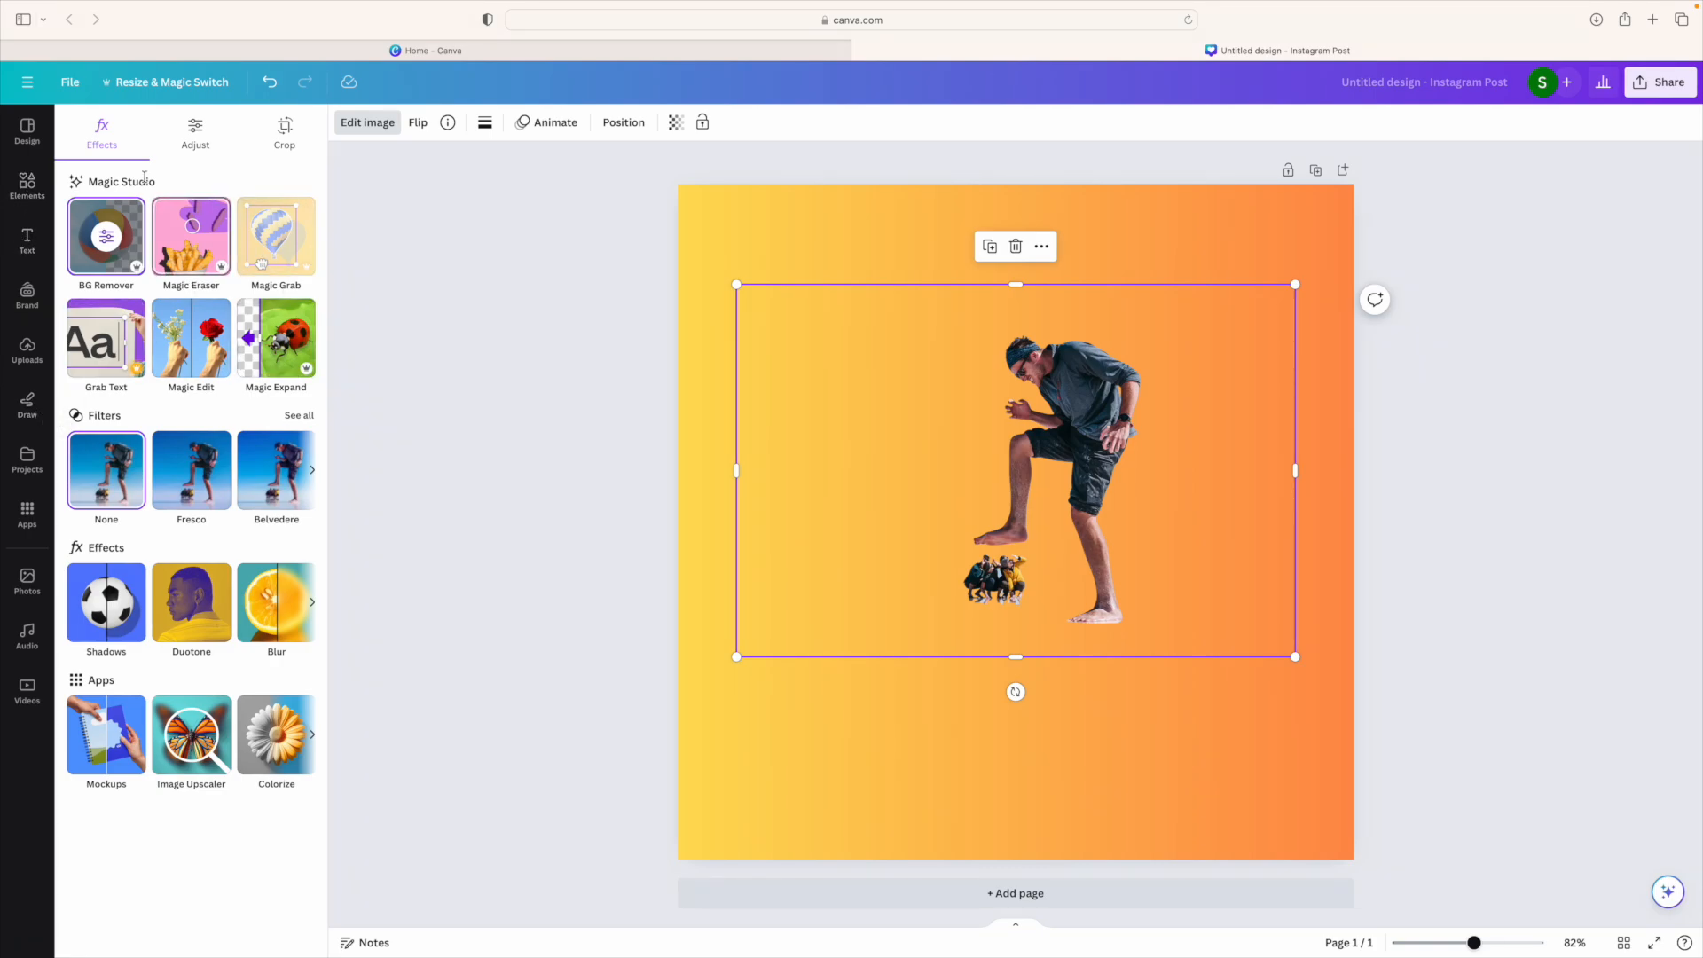
Step: Add a text box reading 'Strong' and narrow it to fit the word
{"action": "left_click", "coordinate": [23, 248]}
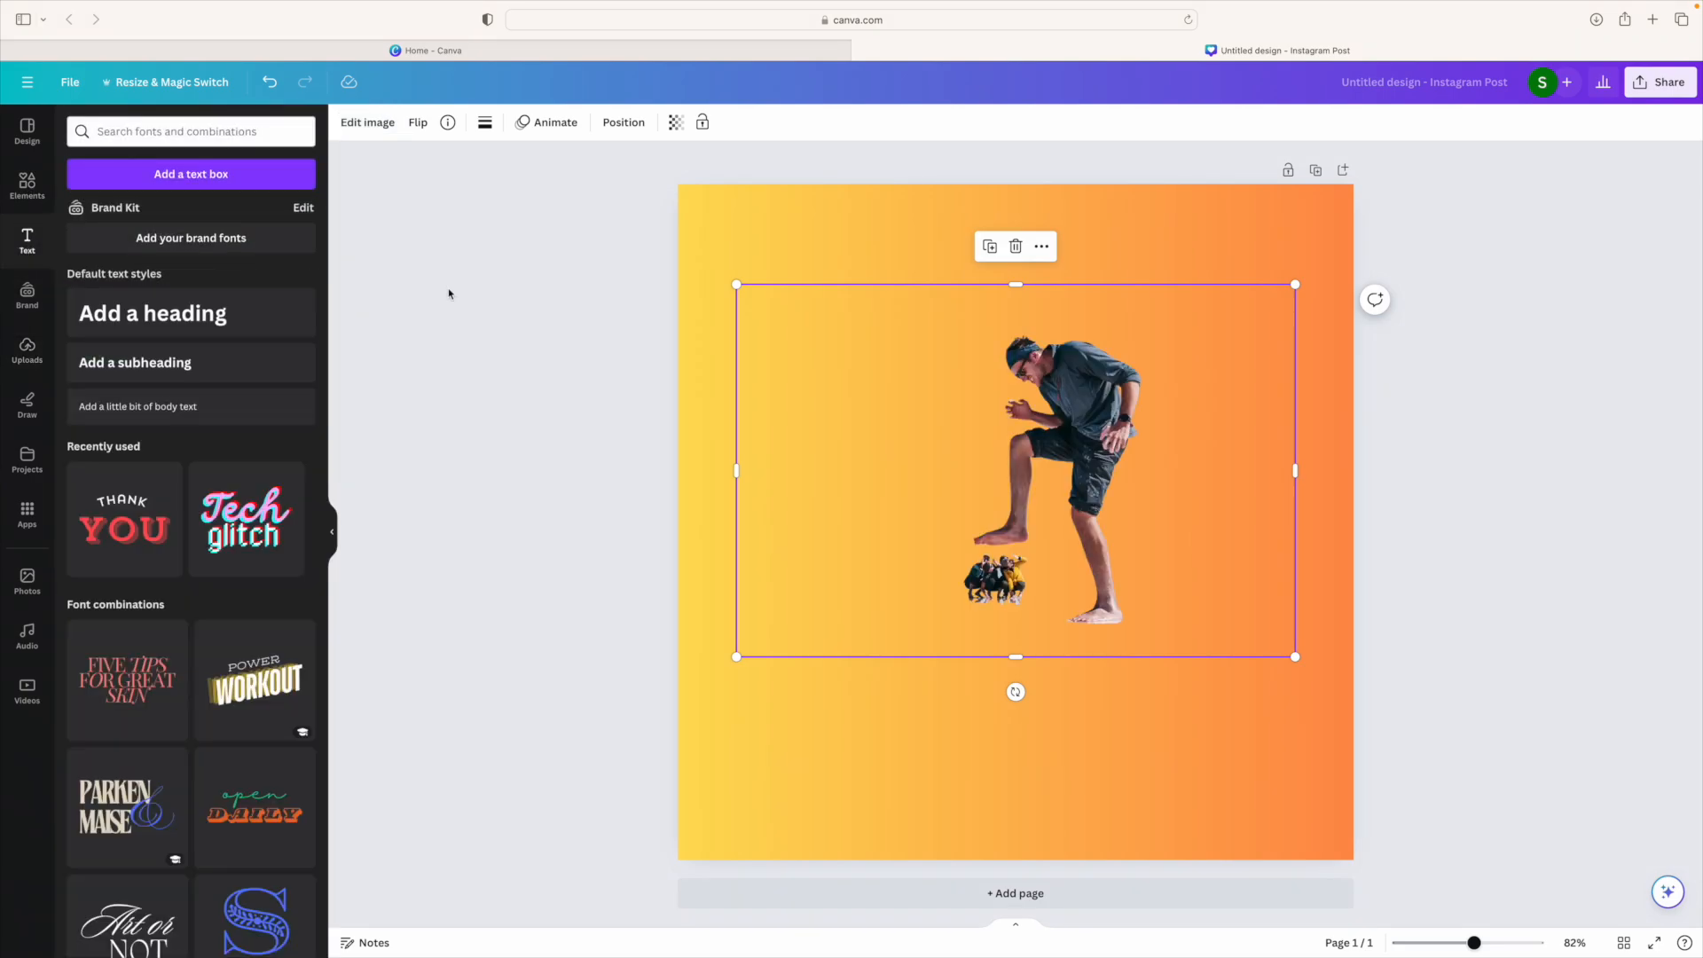
{"action": "left_click", "coordinate": [184, 180]}
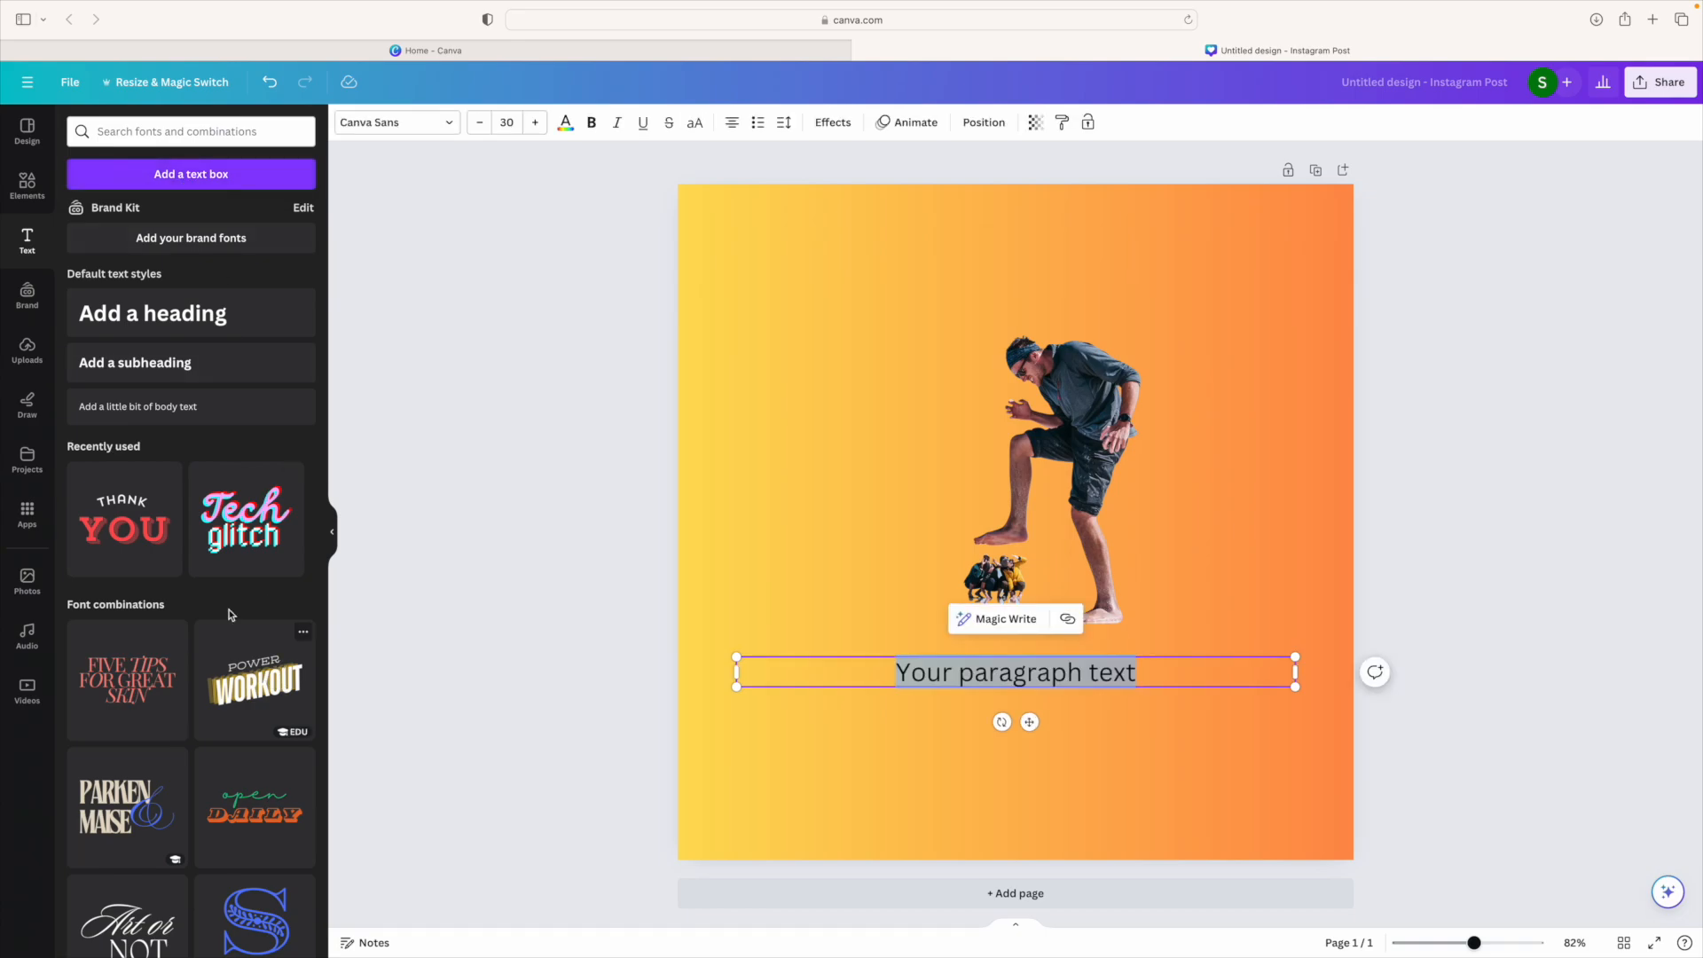
{"action": "scroll", "coordinate": [169, 608], "scroll_direction": "down", "scroll_amount": 1}
{"action": "scroll", "coordinate": [168, 609], "scroll_direction": "down", "scroll_amount": 4}
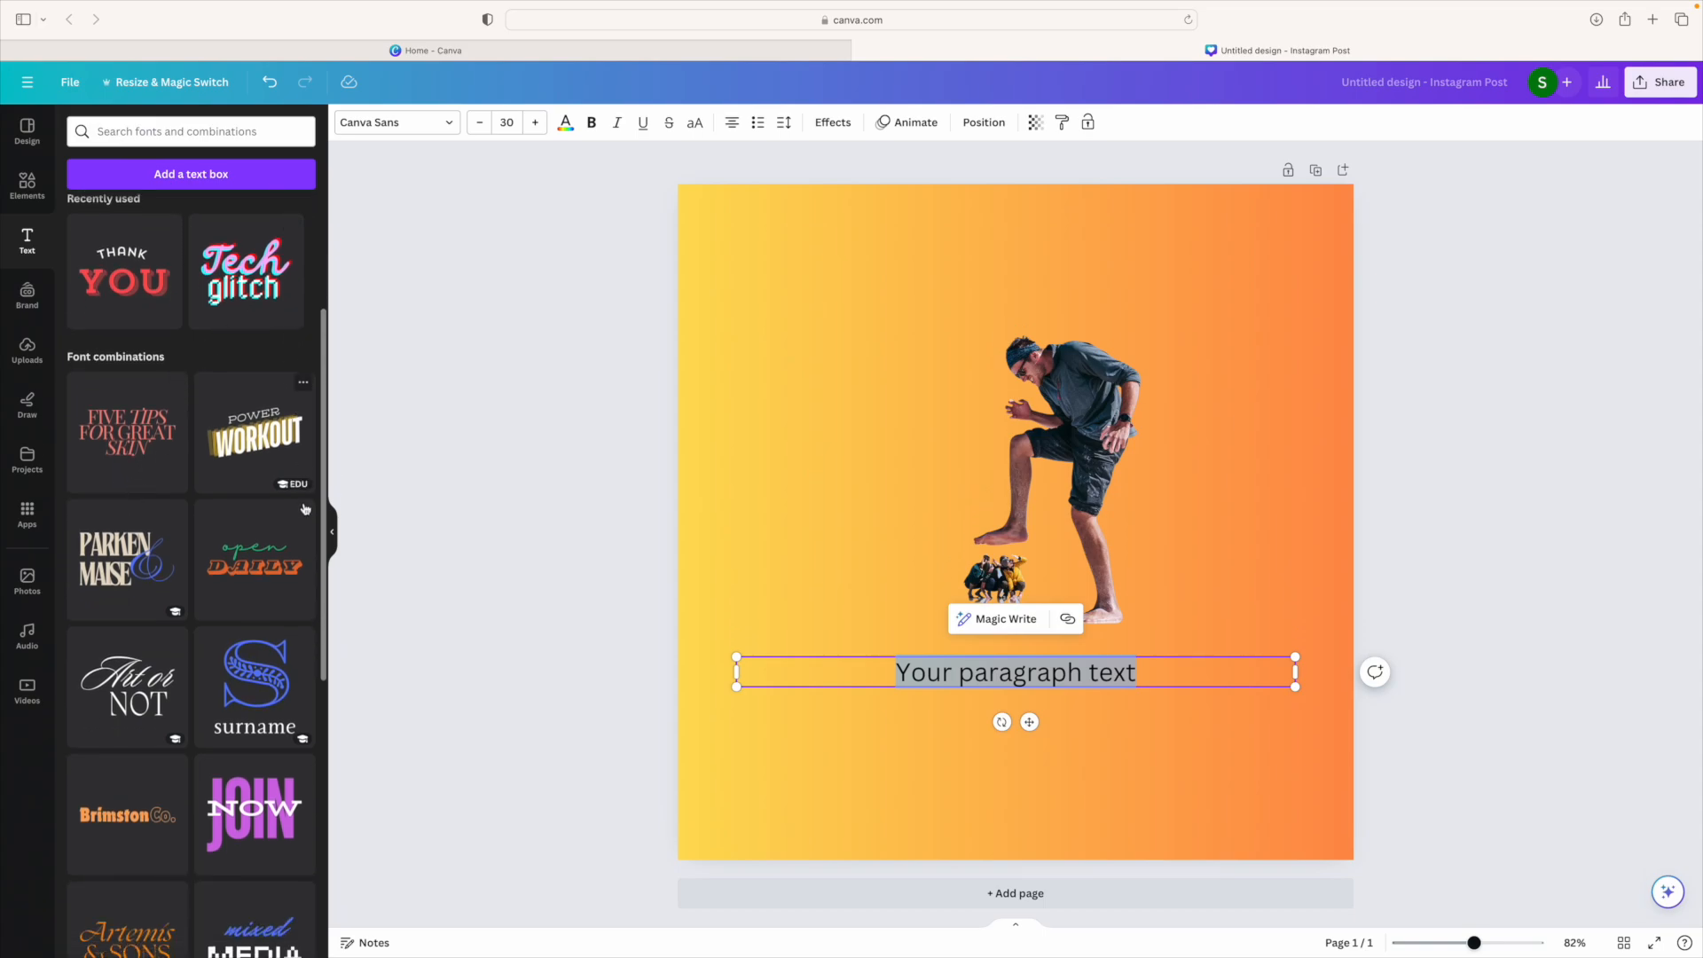
{"action": "scroll", "coordinate": [266, 644], "scroll_direction": "down", "scroll_amount": 4}
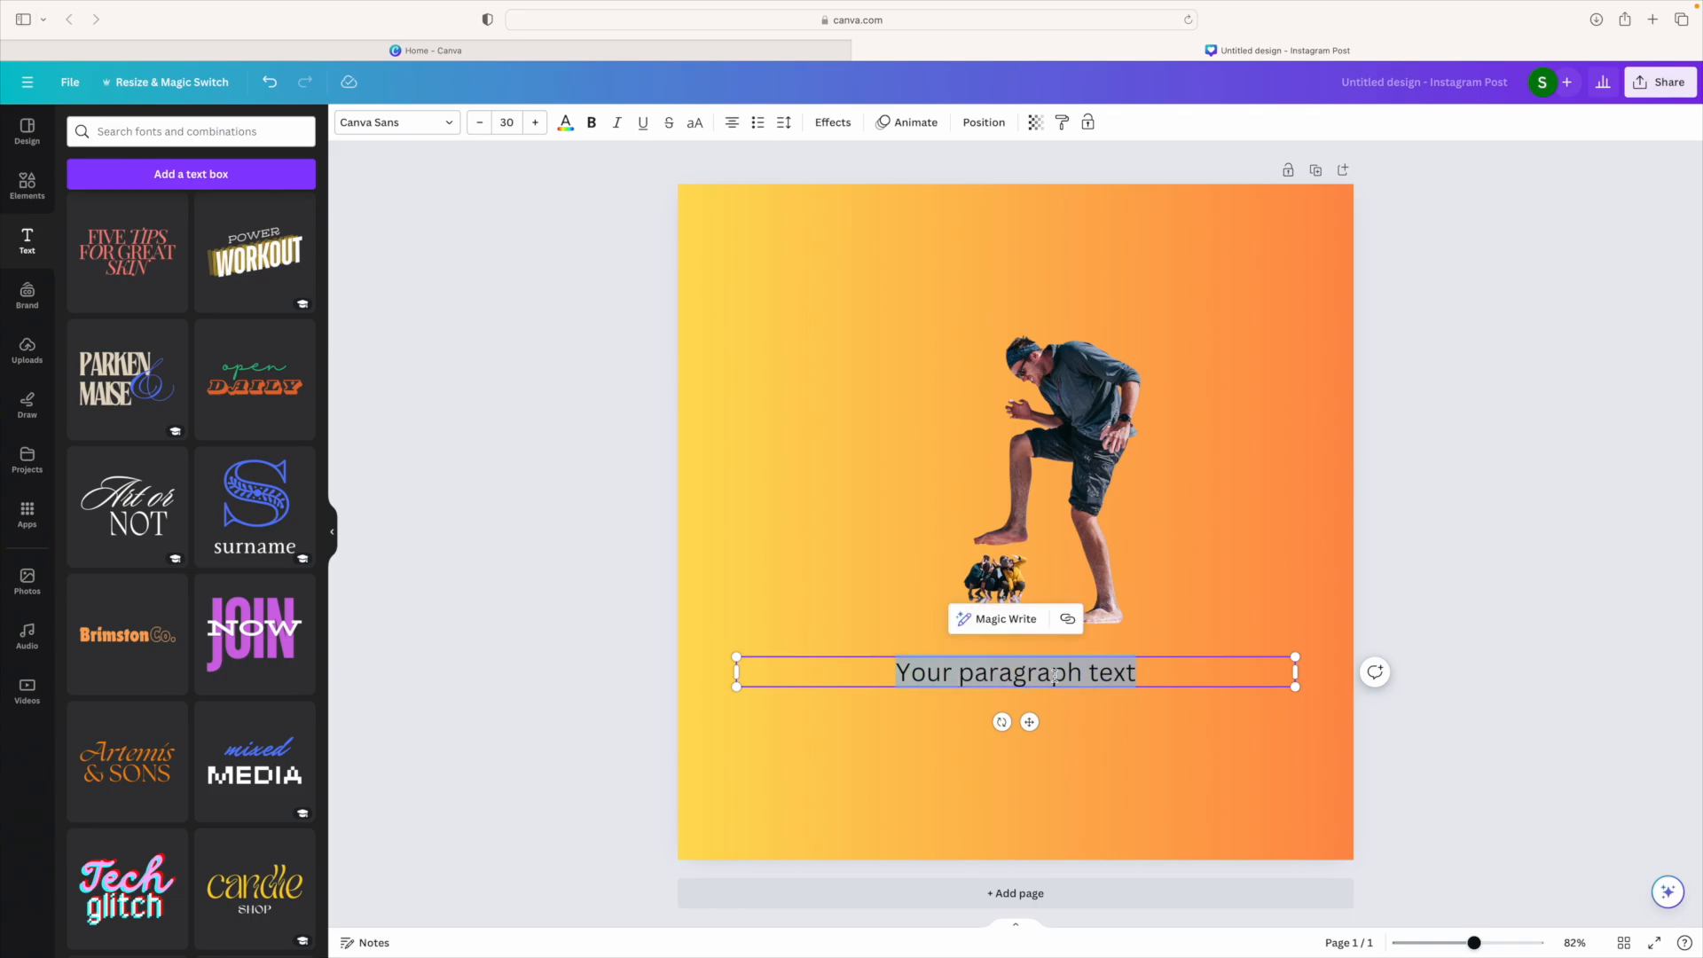
{"action": "type", "text": "Strong"}
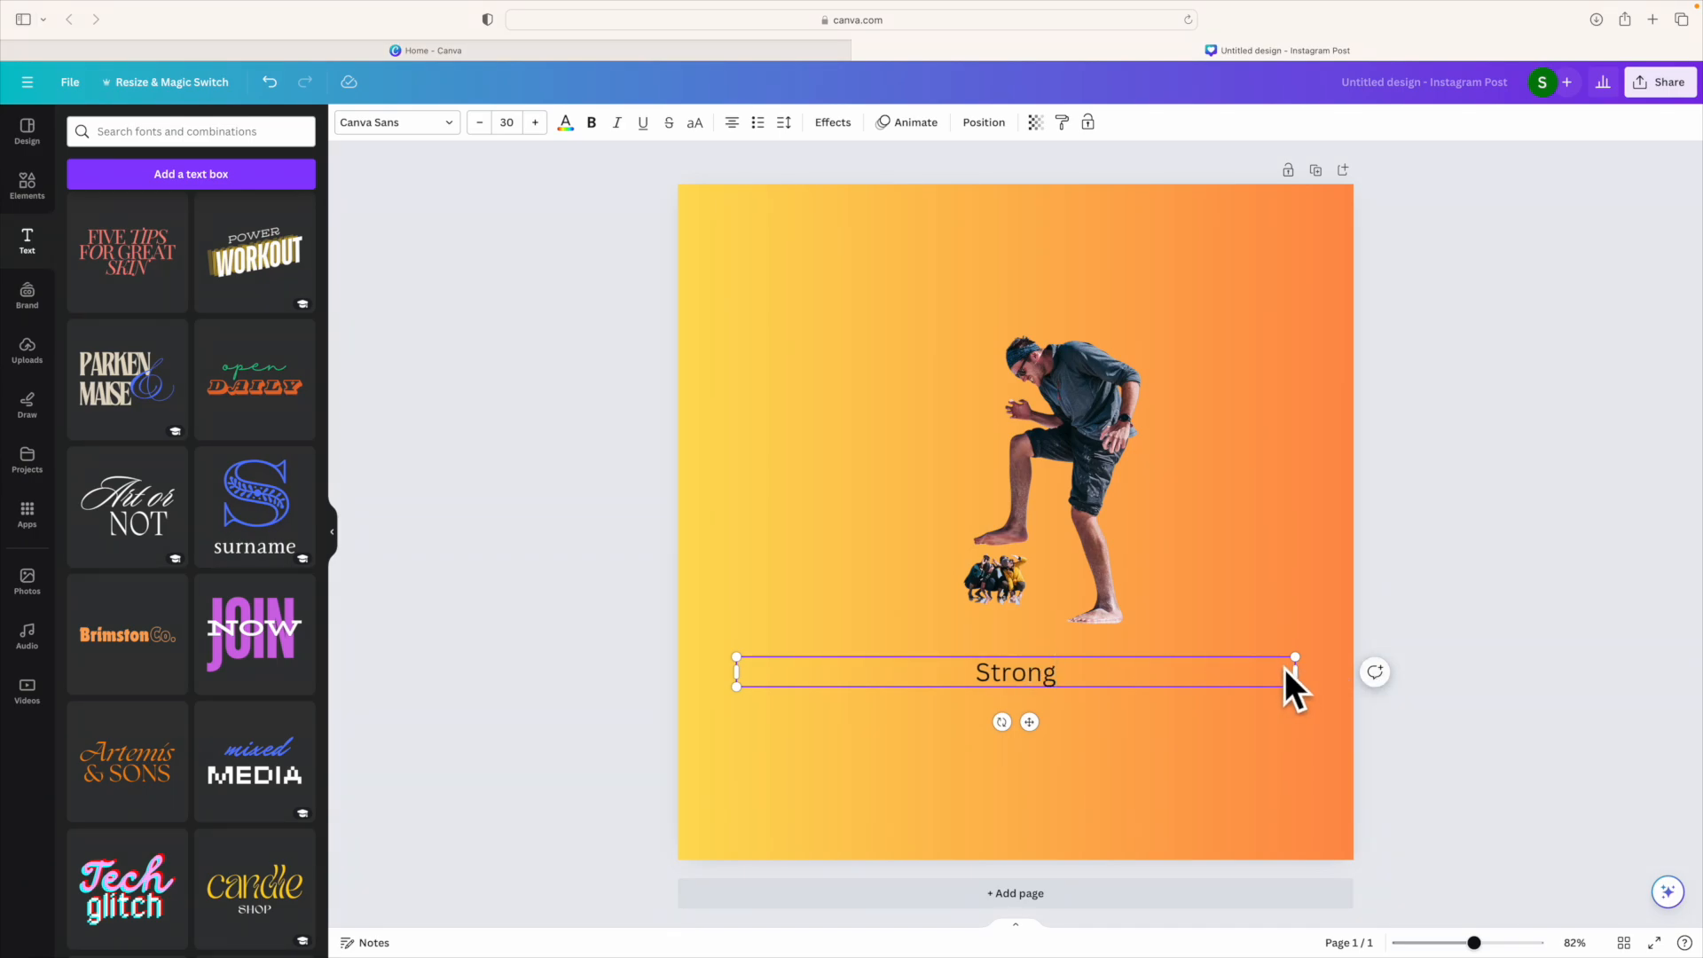
{"action": "left_click_drag", "start_coordinate": [1296, 672], "coordinate": [843, 672]}
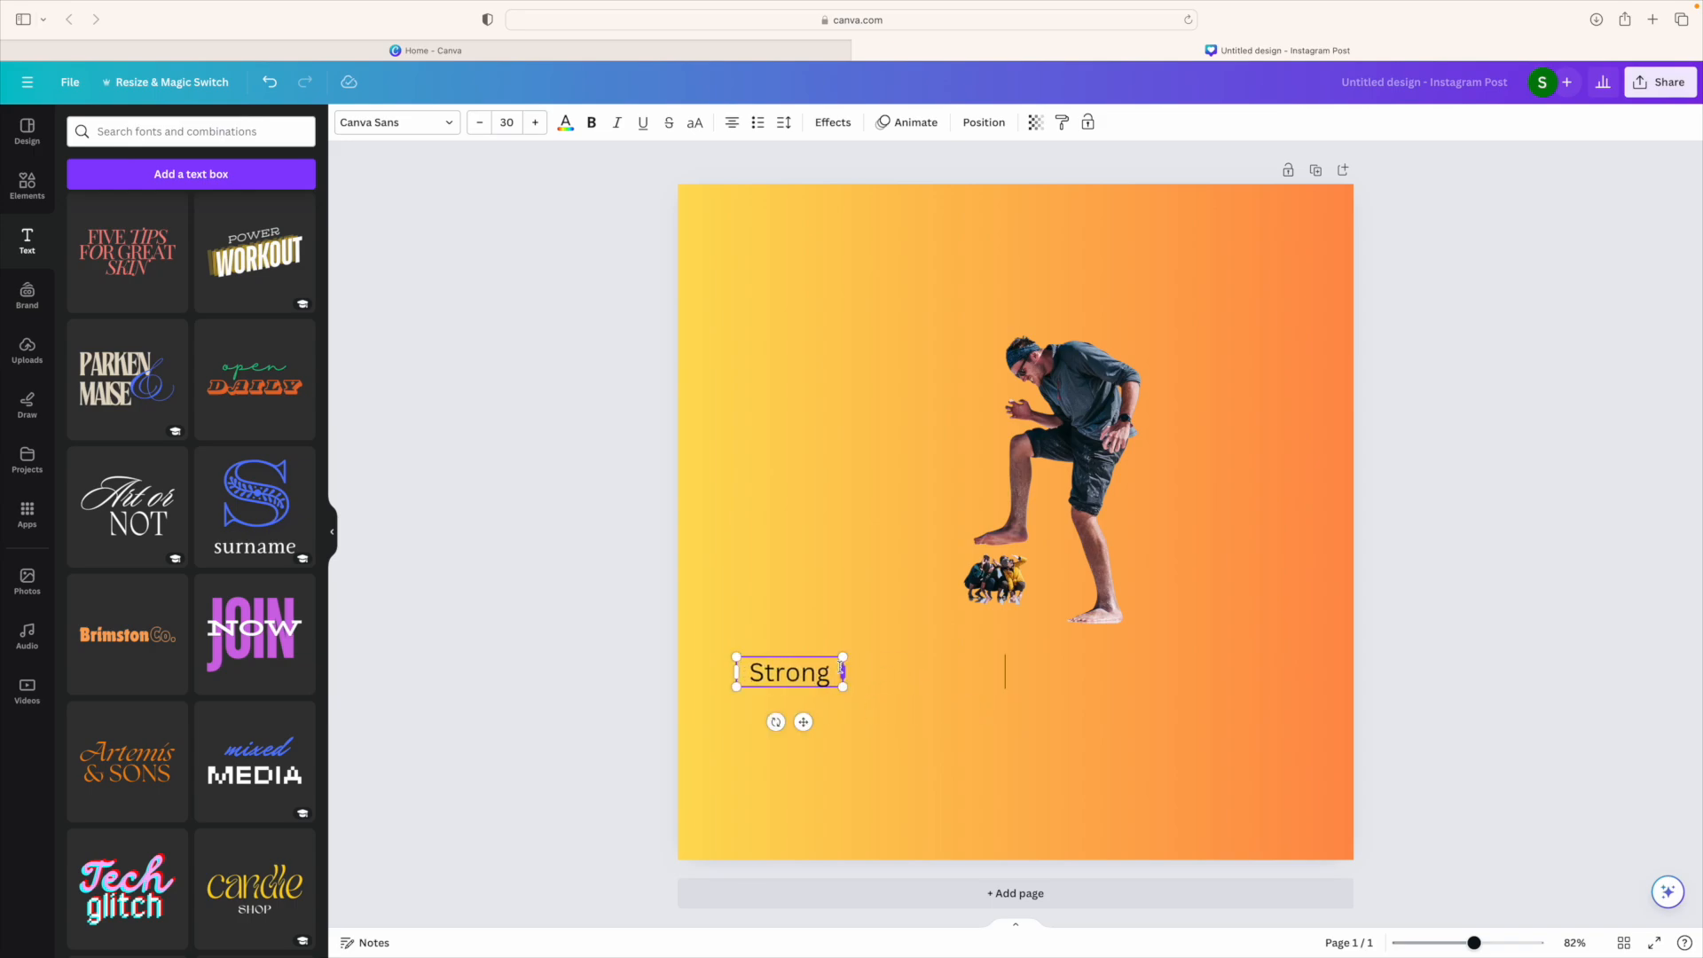
Step: Scale the 'Strong' text to size 124 and move it below the man
{"action": "left_click", "coordinate": [792, 676]}
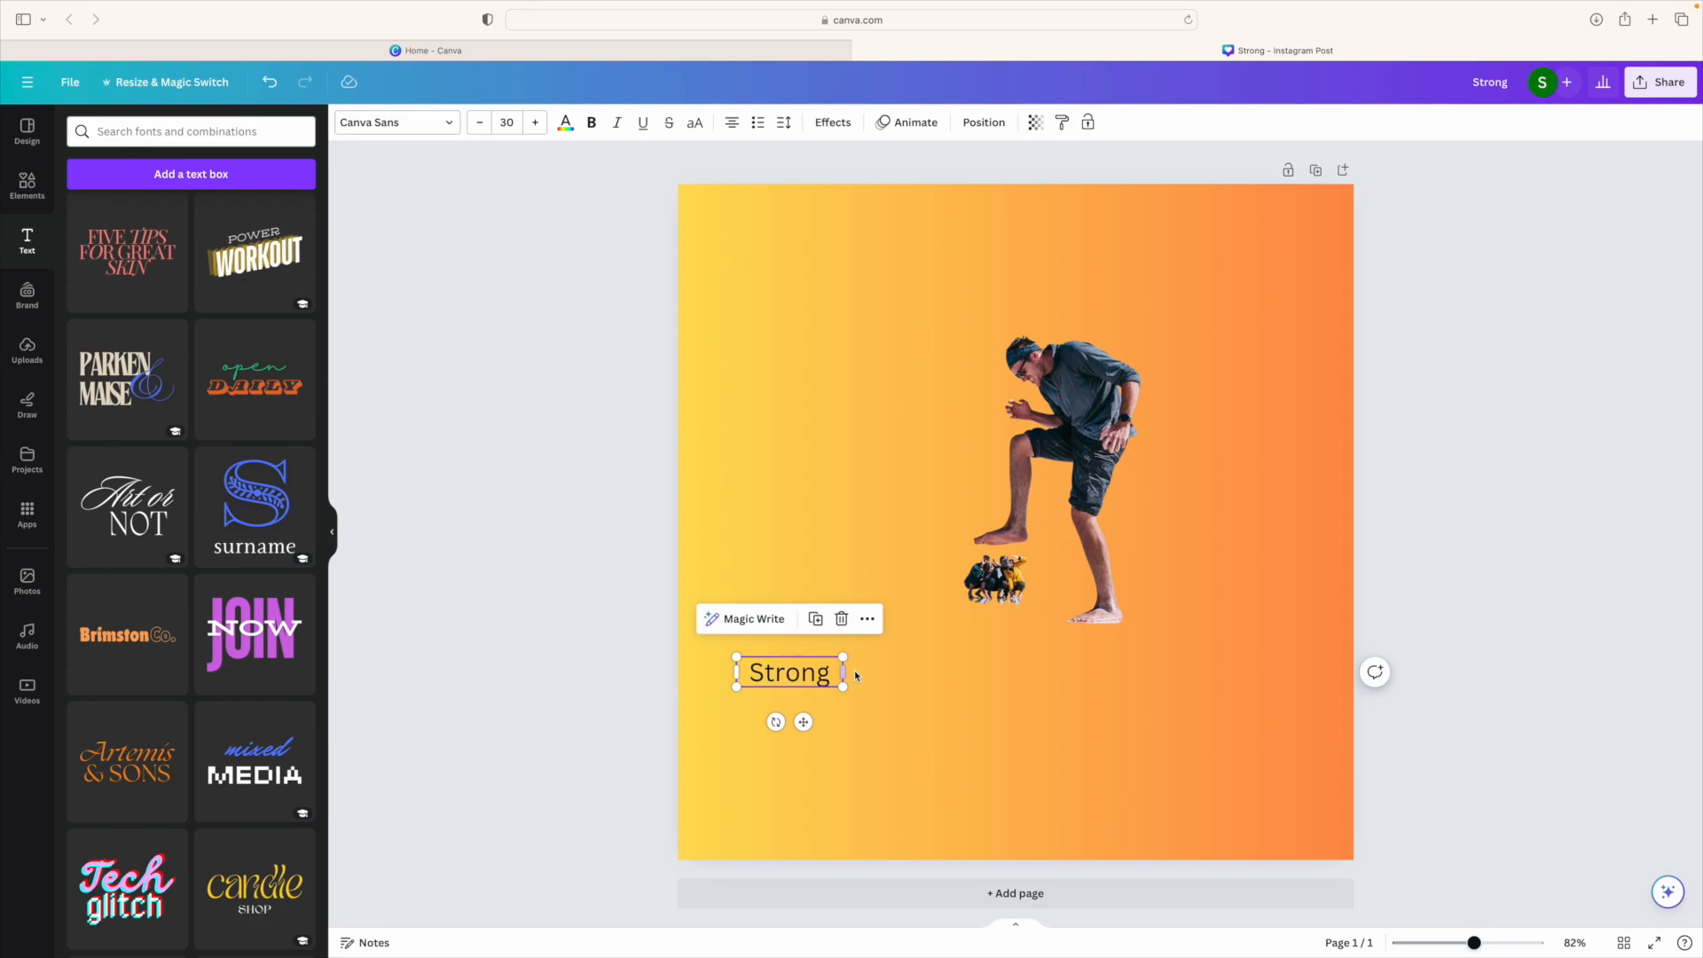
{"action": "left_click_drag", "start_coordinate": [844, 657], "coordinate": [886, 645]}
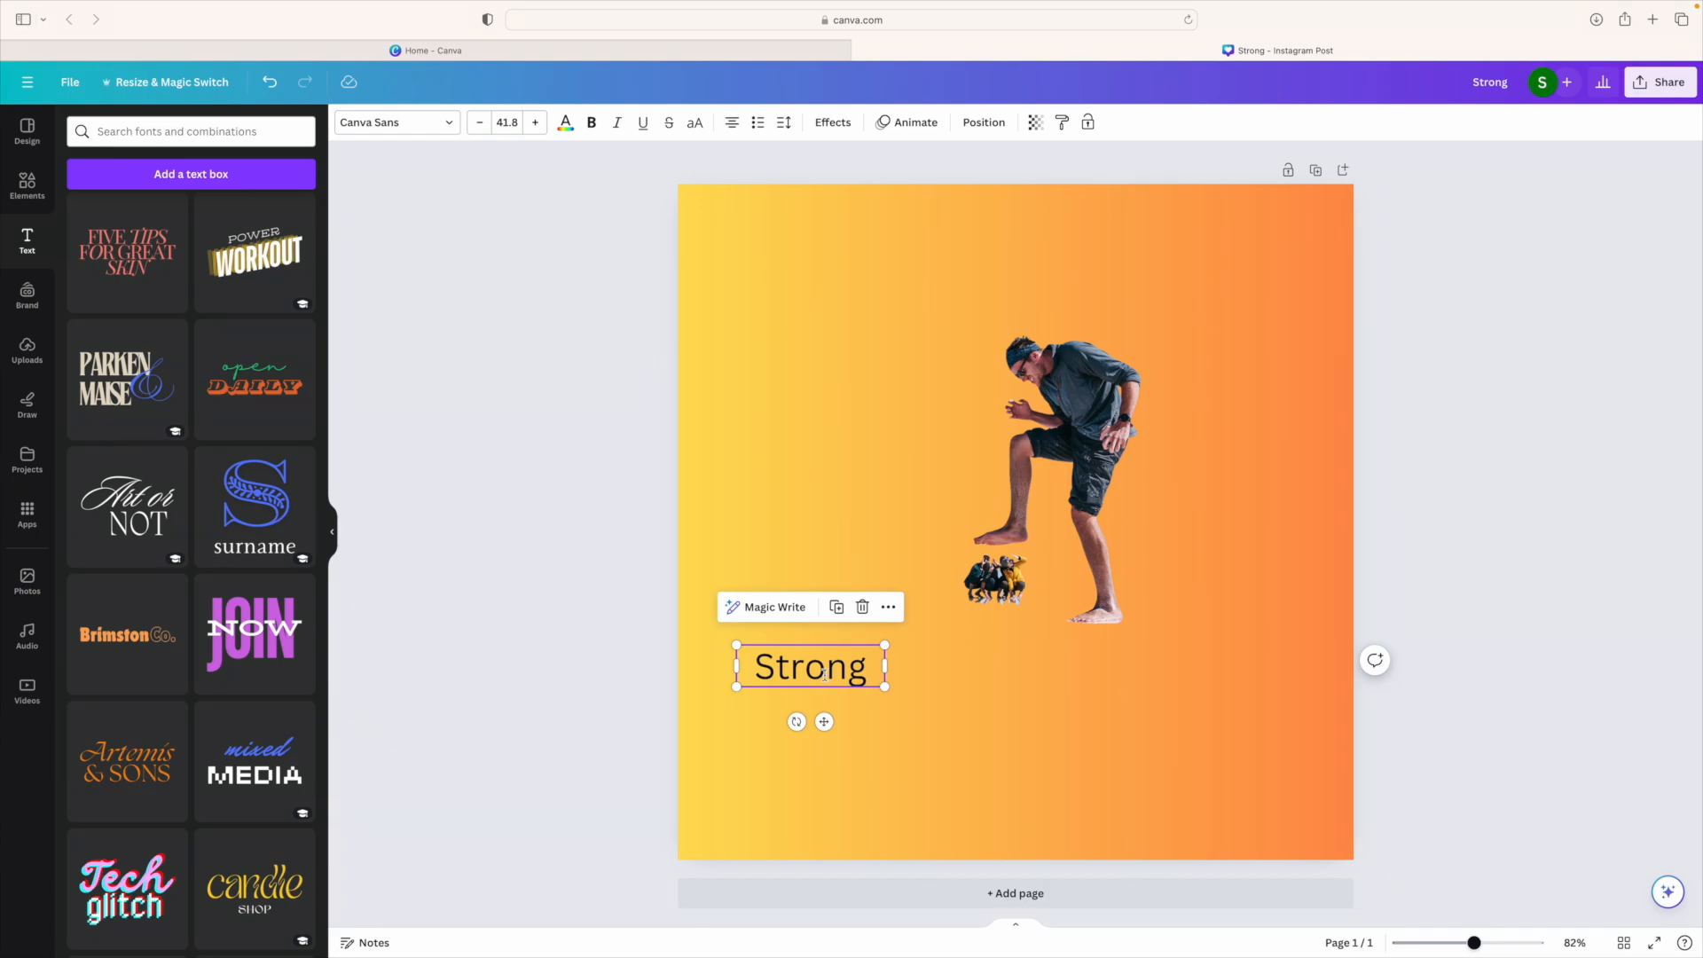
{"action": "double_click", "coordinate": [824, 674]}
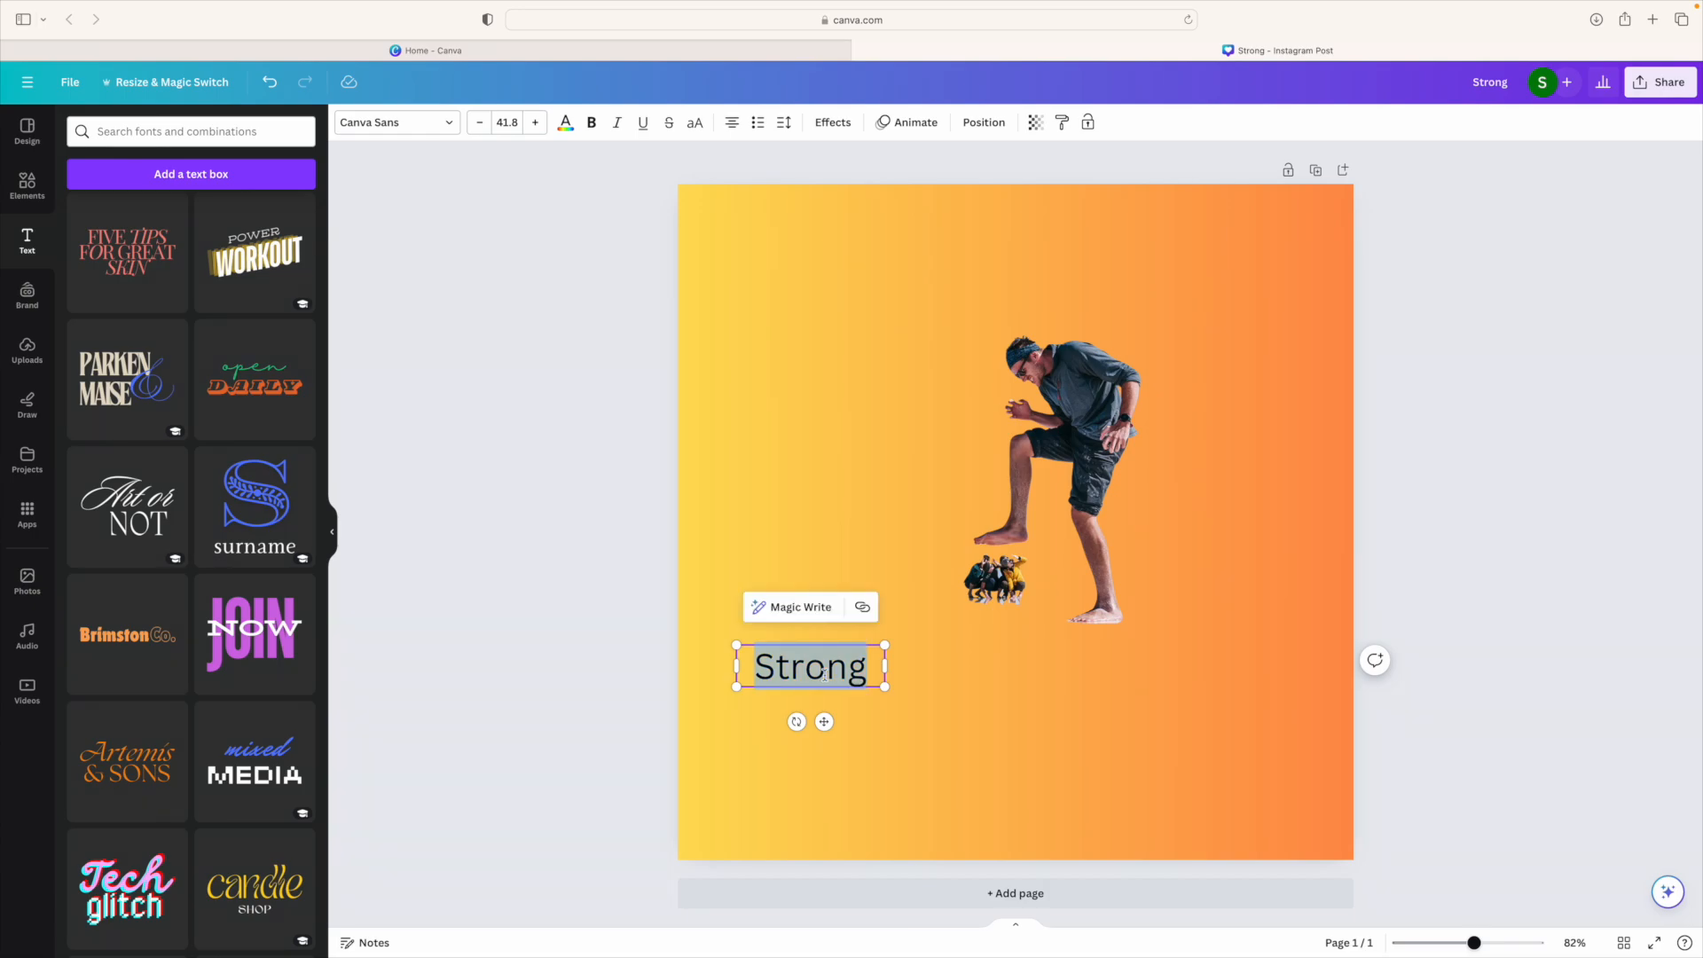
{"action": "left_click", "coordinate": [534, 123]}
{"action": "left_click", "coordinate": [535, 123]}
{"action": "left_click", "coordinate": [535, 123]}
{"action": "left_click", "coordinate": [535, 123]}
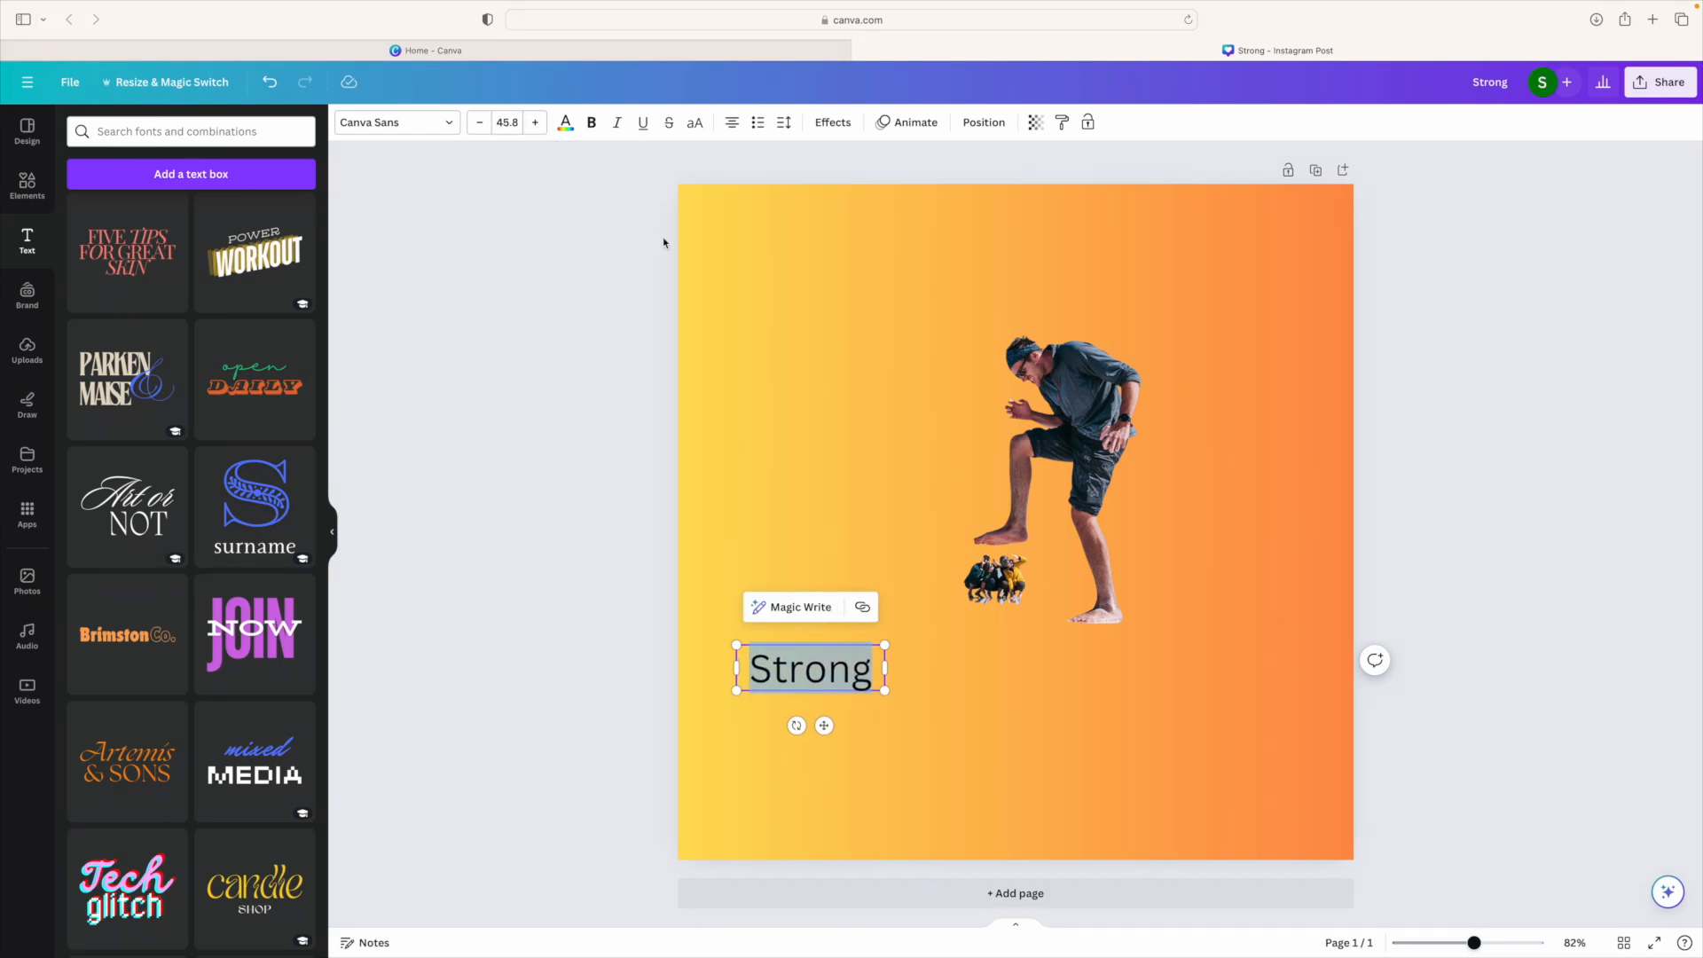
{"action": "left_click_drag", "start_coordinate": [878, 646], "coordinate": [1135, 568]}
{"action": "left_click_drag", "start_coordinate": [968, 676], "coordinate": [1050, 751]}
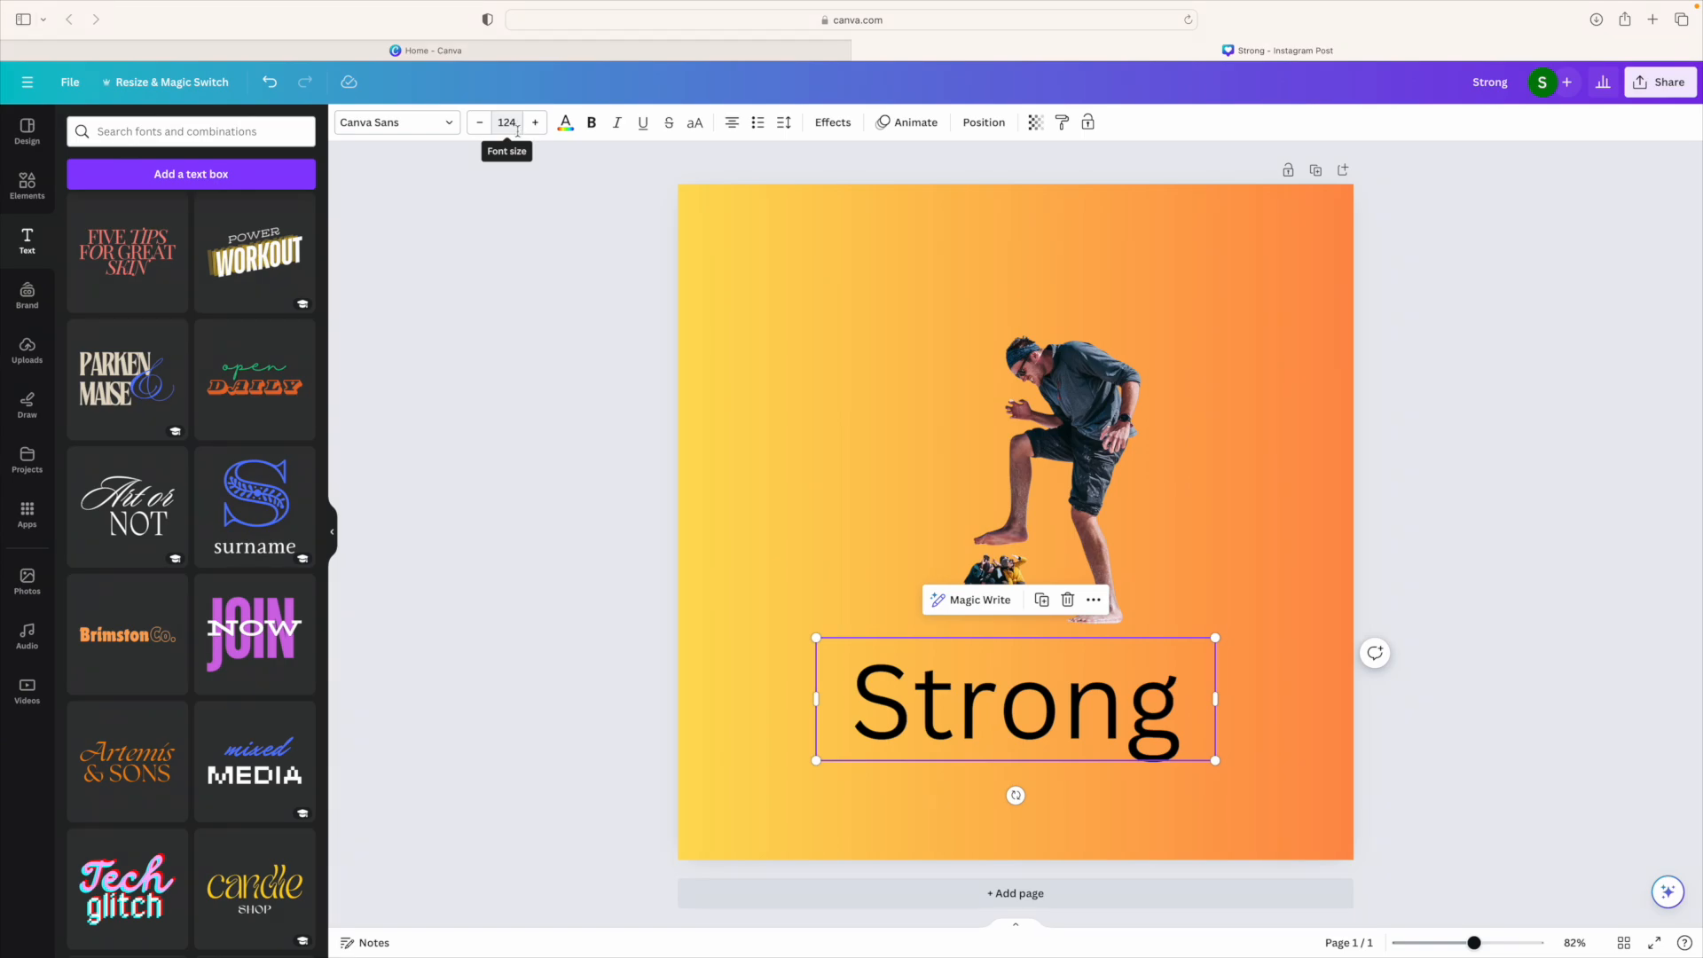
Step: Make the Strong headline dark blue and set it in the Bernoru Expanded font
{"action": "left_click", "coordinate": [564, 124]}
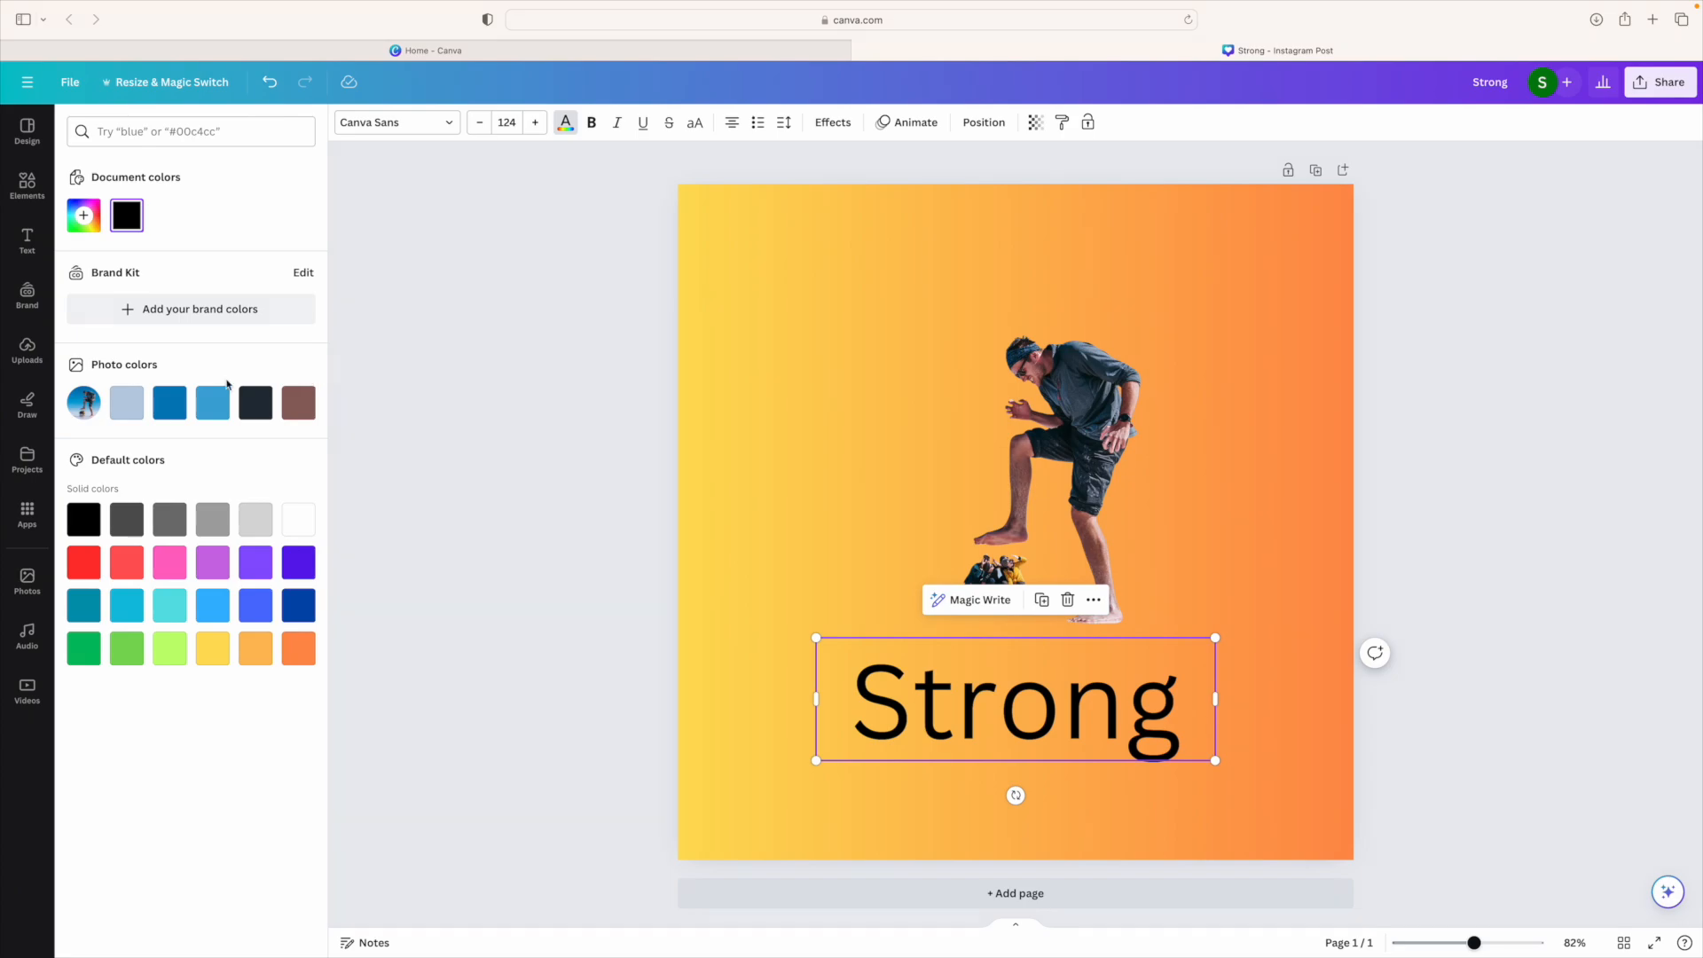
{"action": "left_click", "coordinate": [173, 406]}
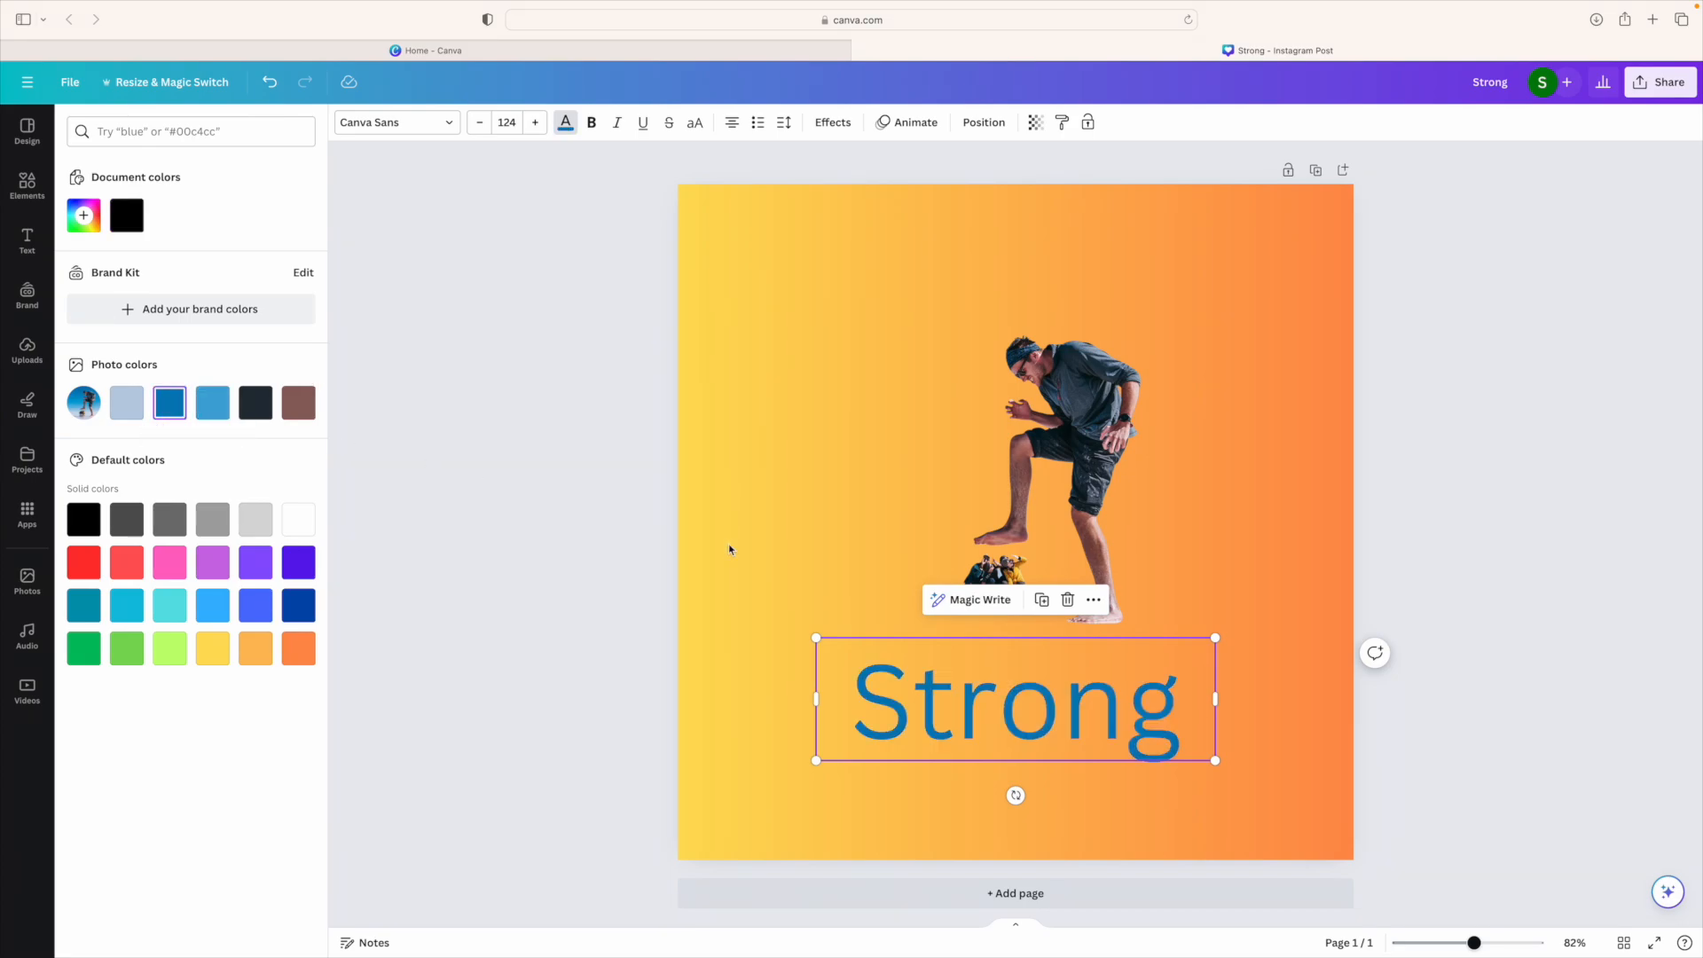
{"action": "left_click", "coordinate": [395, 124]}
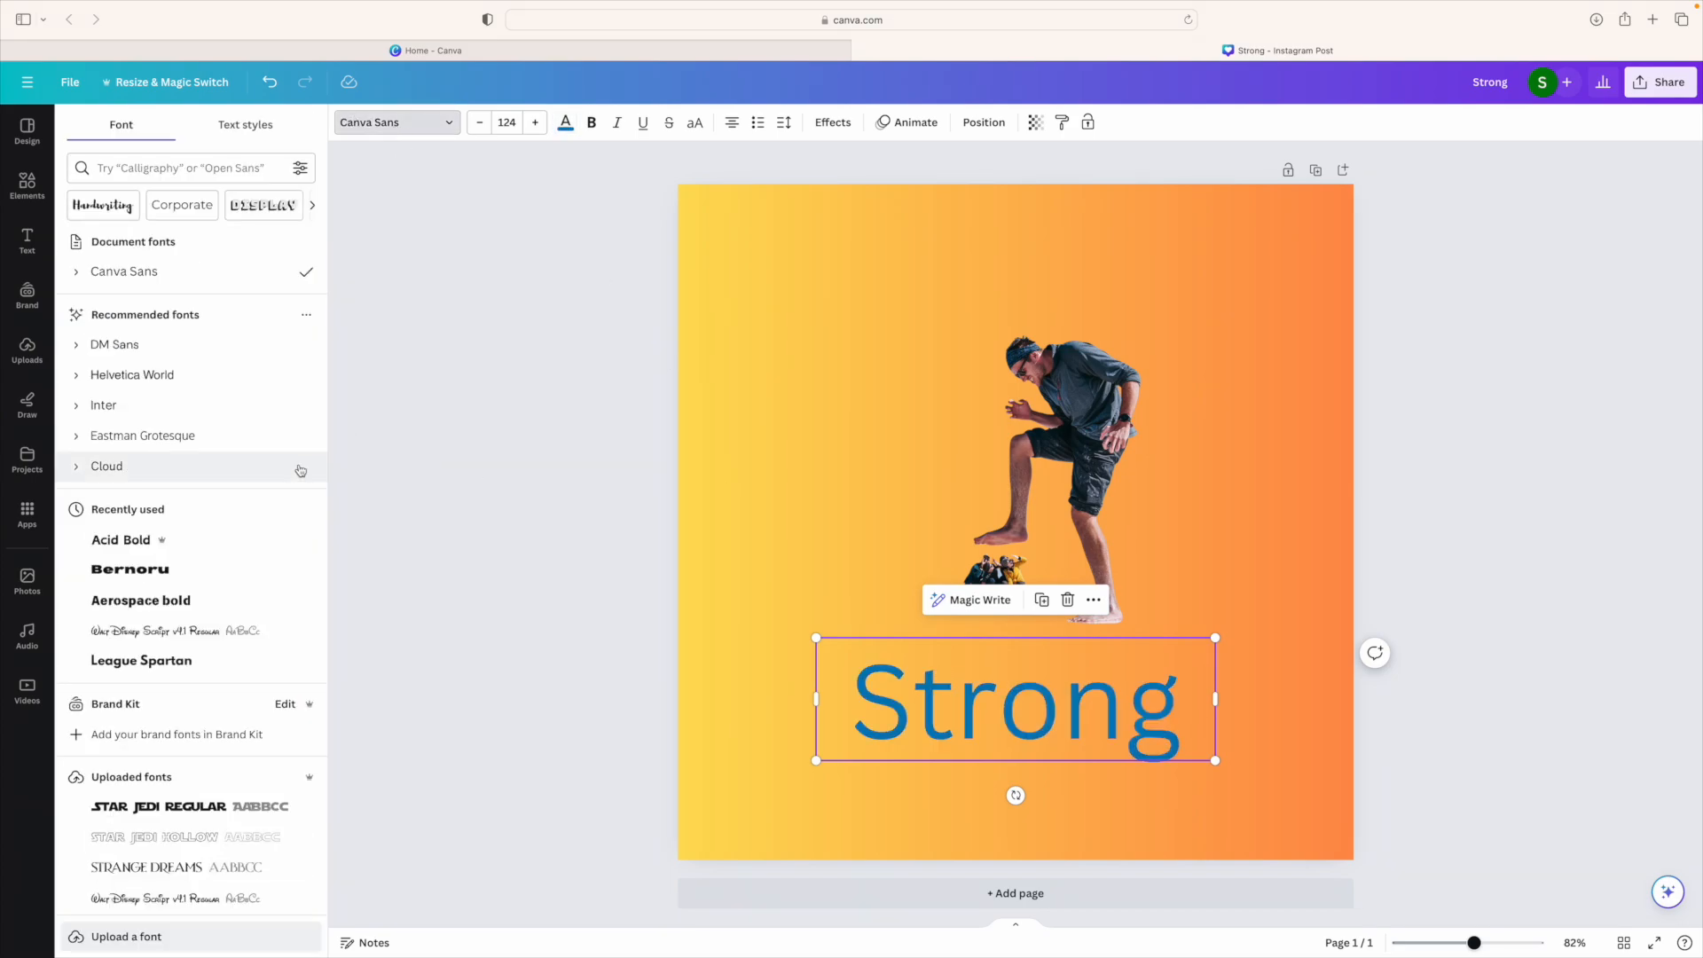
{"action": "left_click", "coordinate": [200, 573]}
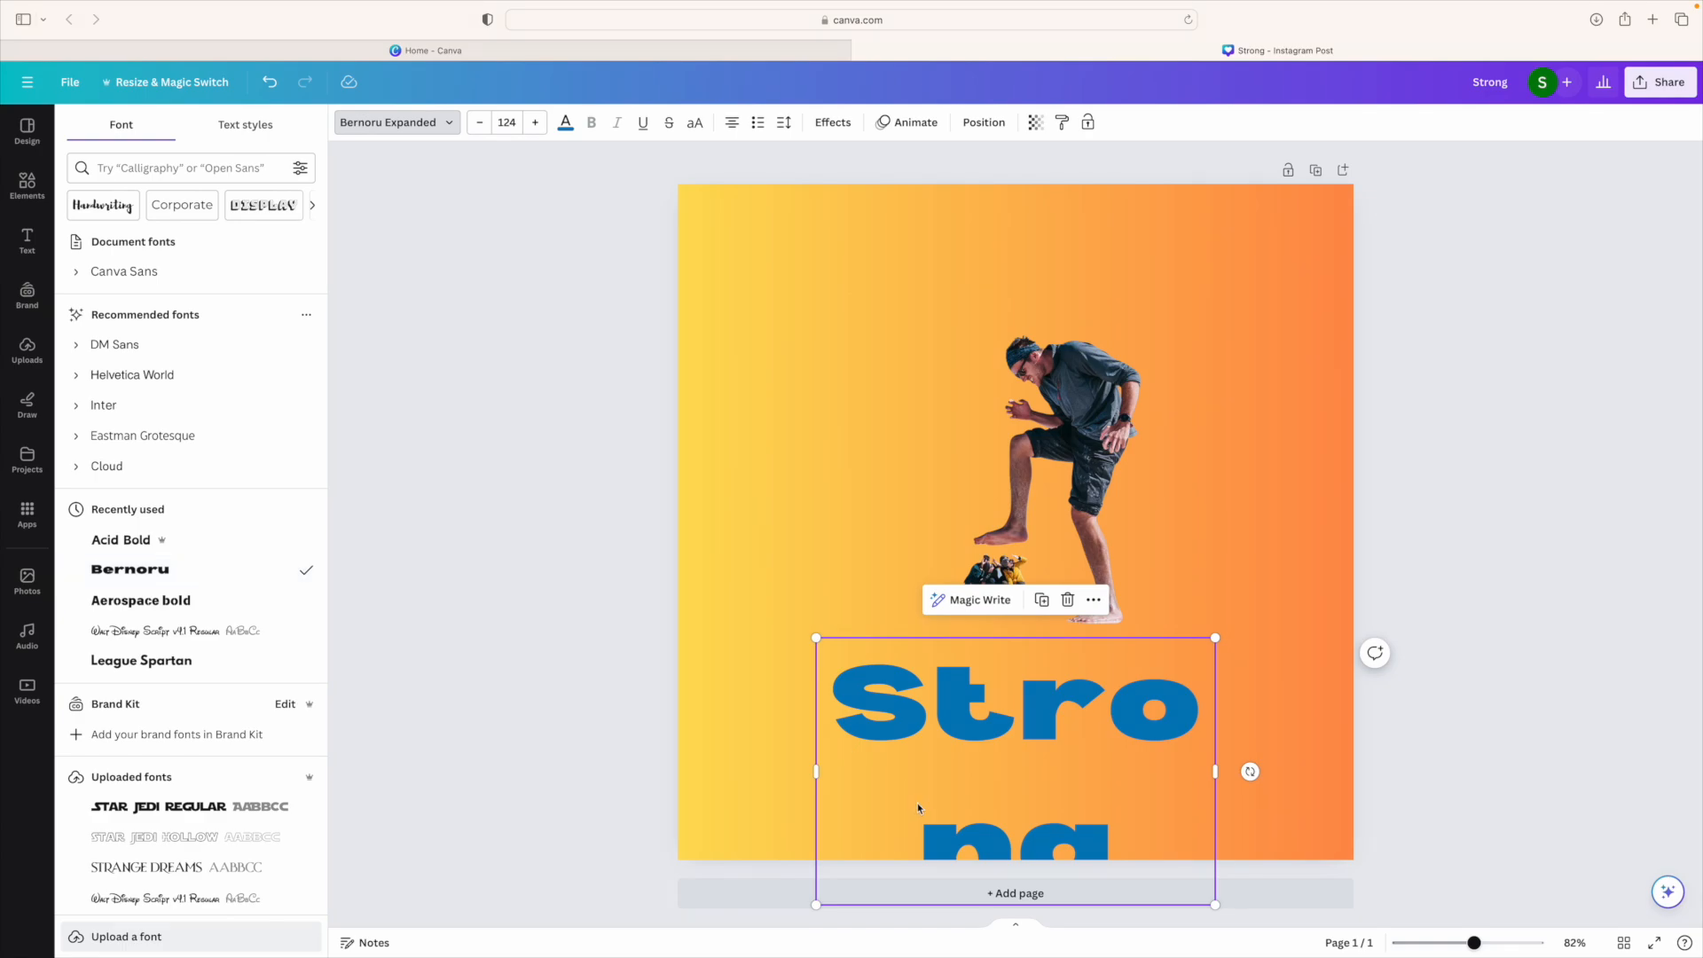
Step: Reposition and widen the Strong text box so the word fits on one line across the lower page
{"action": "left_click_drag", "start_coordinate": [830, 771], "coordinate": [752, 764]}
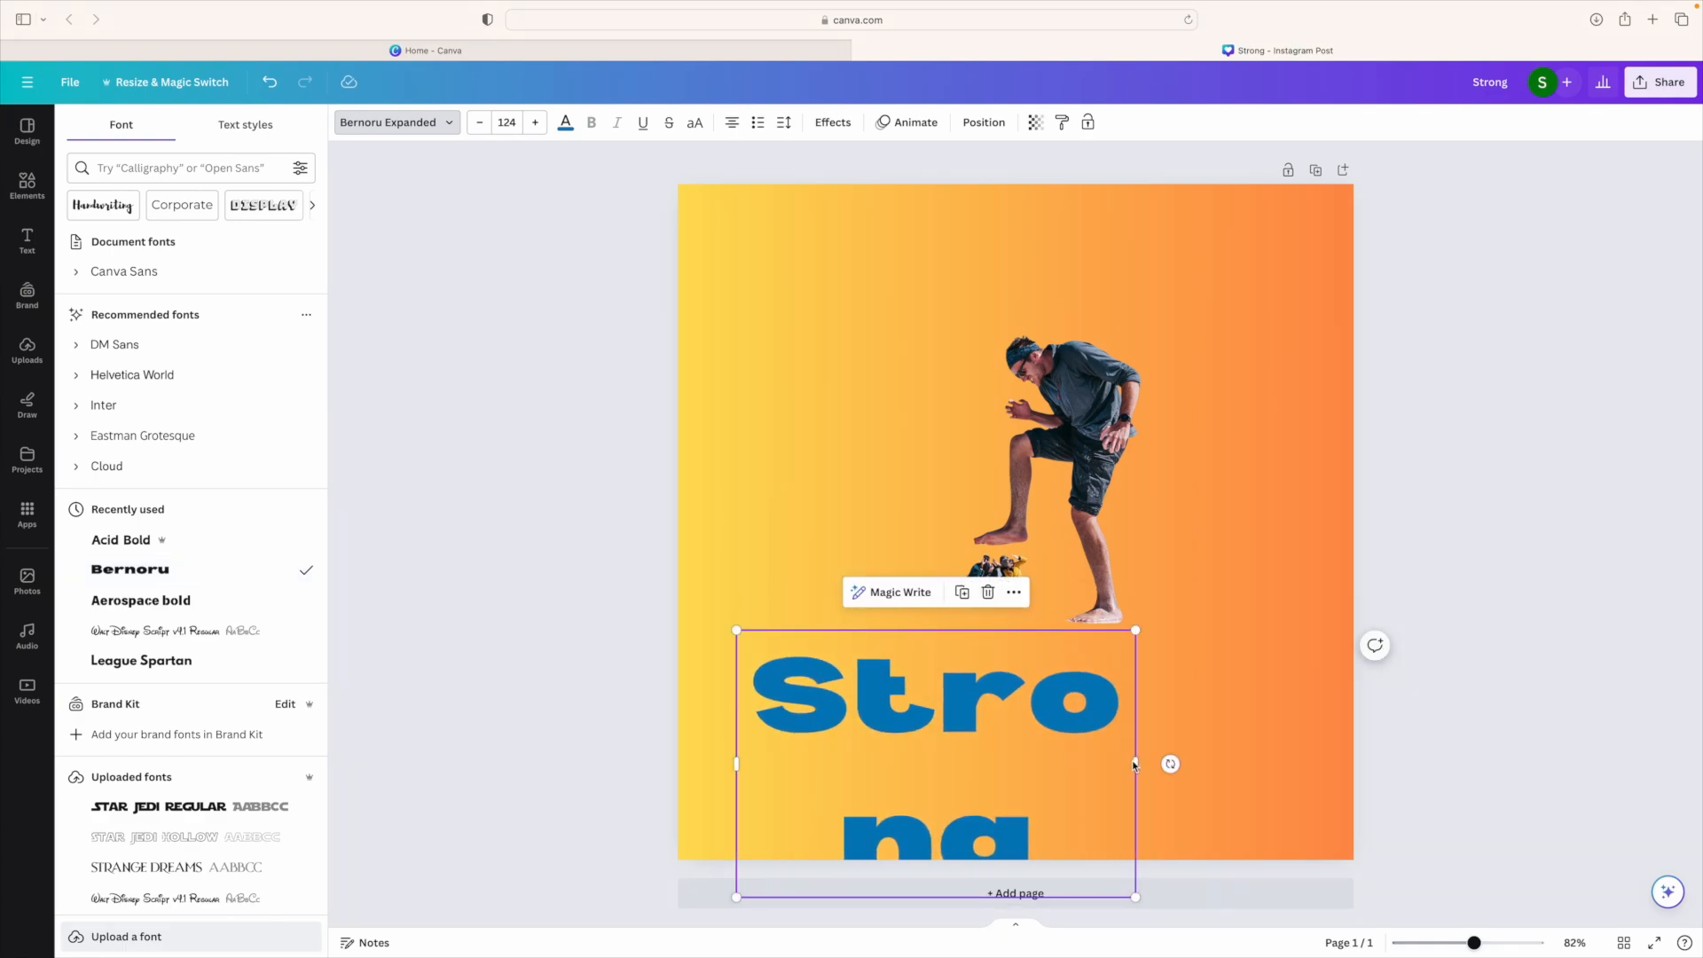
{"action": "left_click_drag", "start_coordinate": [1137, 766], "coordinate": [1528, 756]}
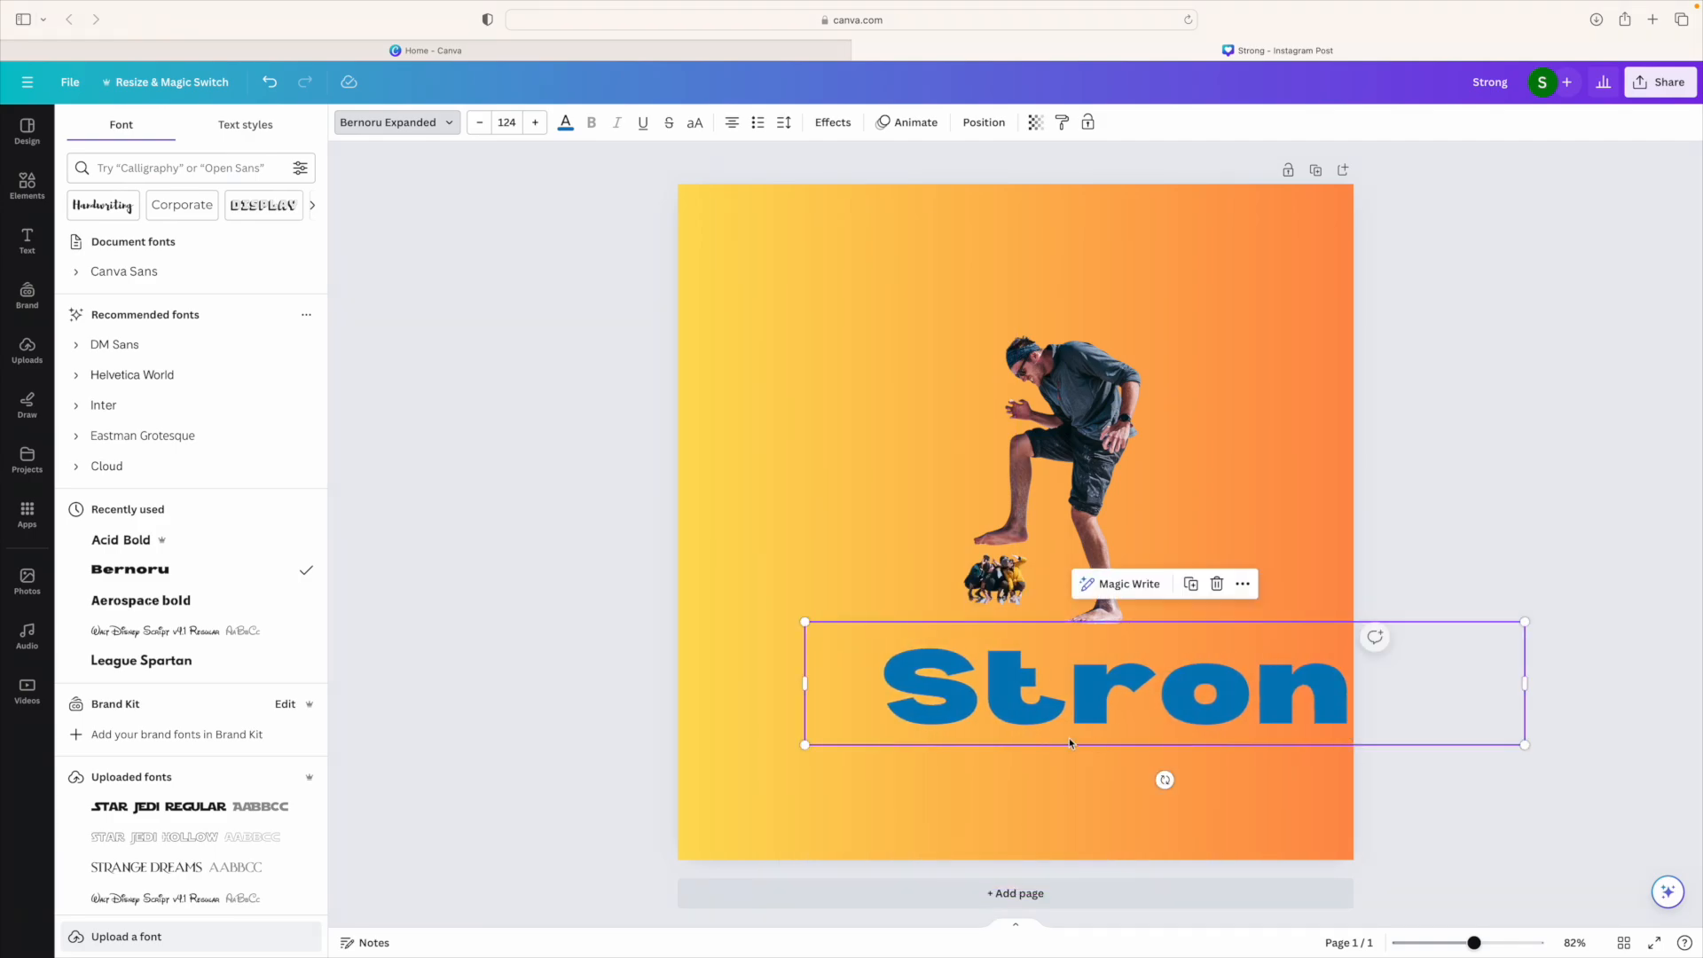
{"action": "left_click_drag", "start_coordinate": [1041, 716], "coordinate": [896, 715]}
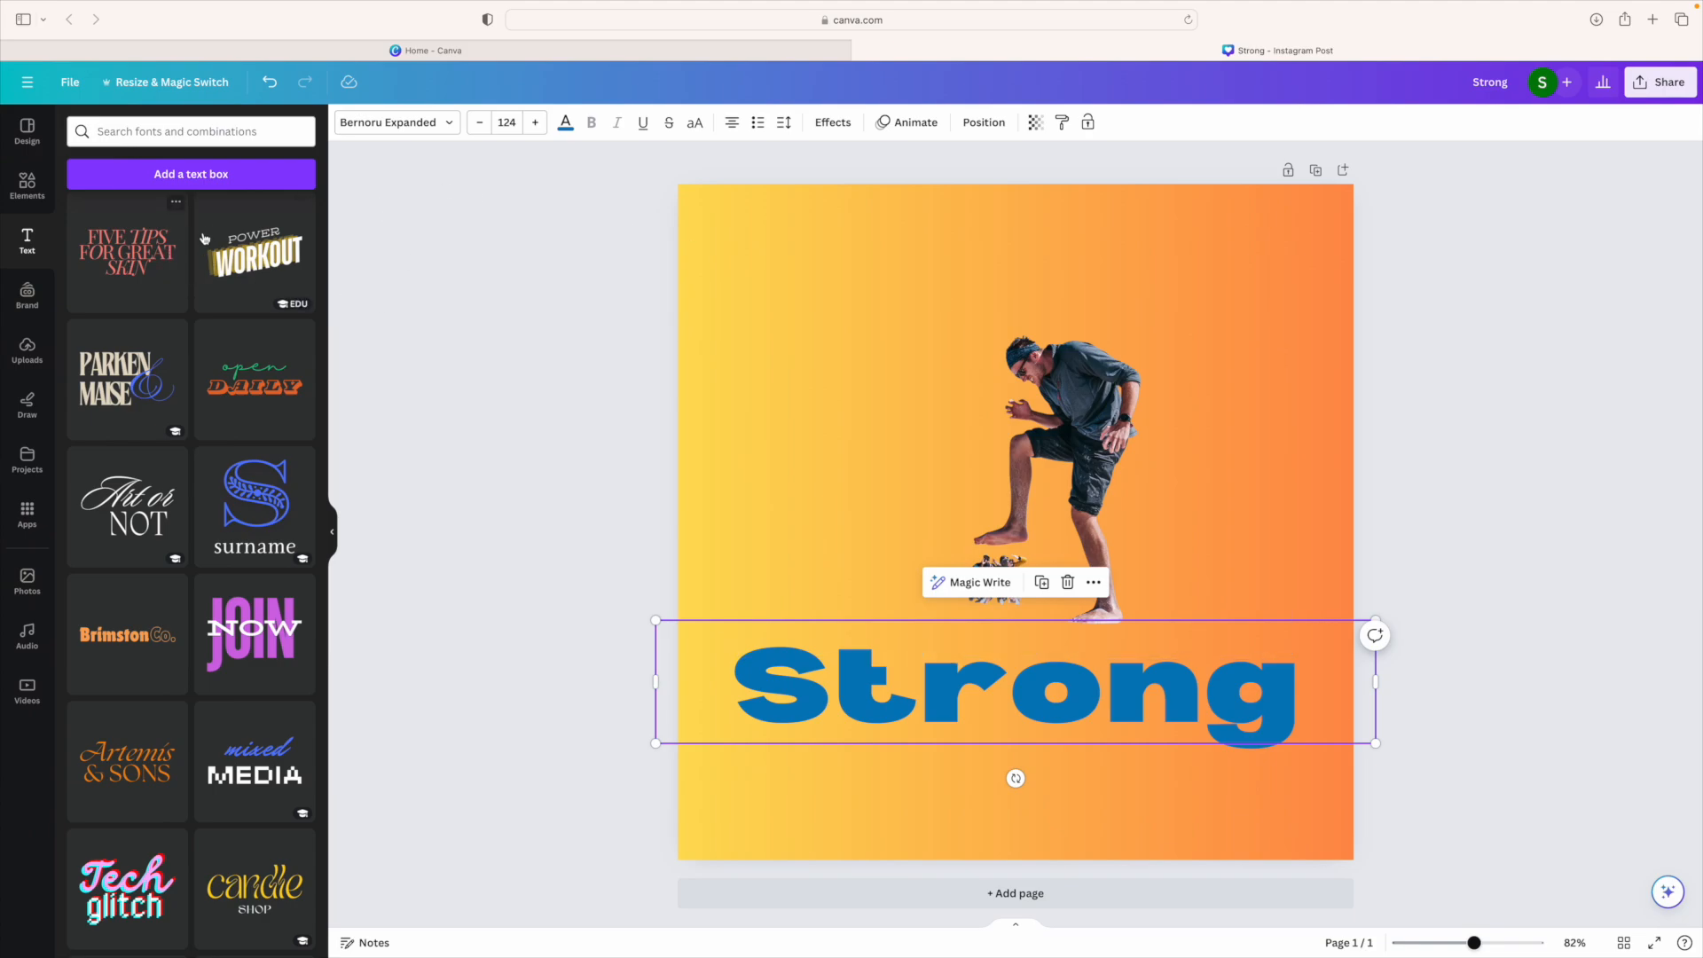
Step: Search elements for 'strong', add the flexed-arm outline graphic, and shrink it into the upper-left corner
{"action": "left_click", "coordinate": [26, 185]}
{"action": "left_click", "coordinate": [179, 133]}
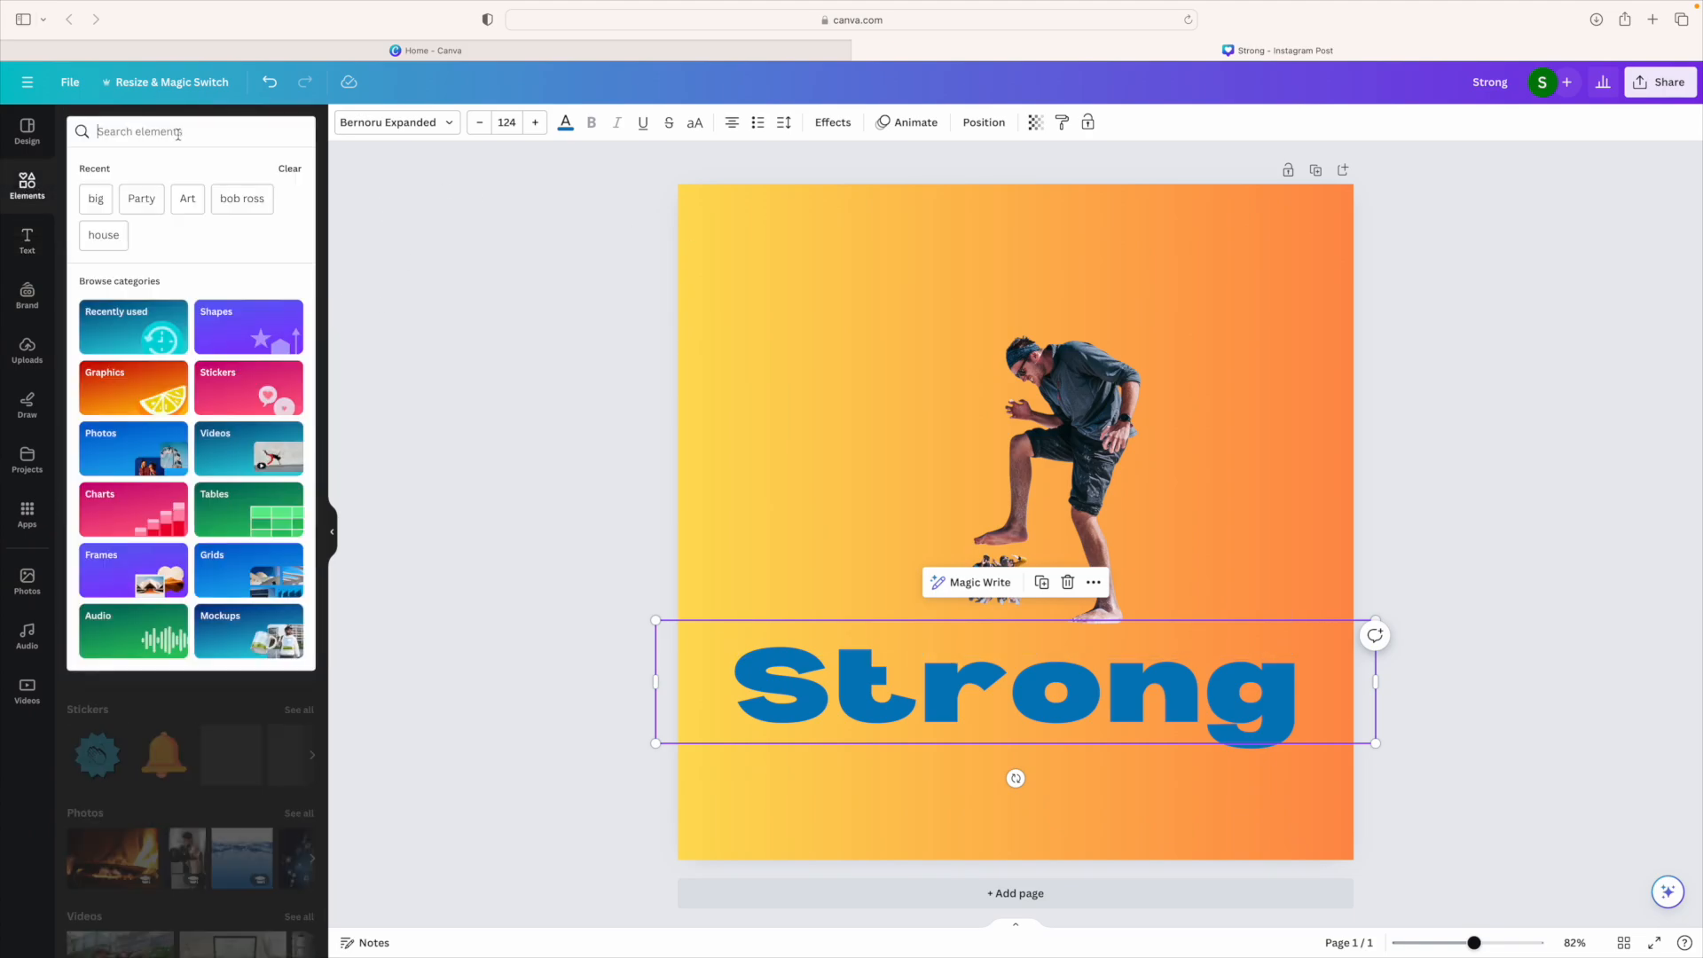
{"action": "type", "text": "strong"}
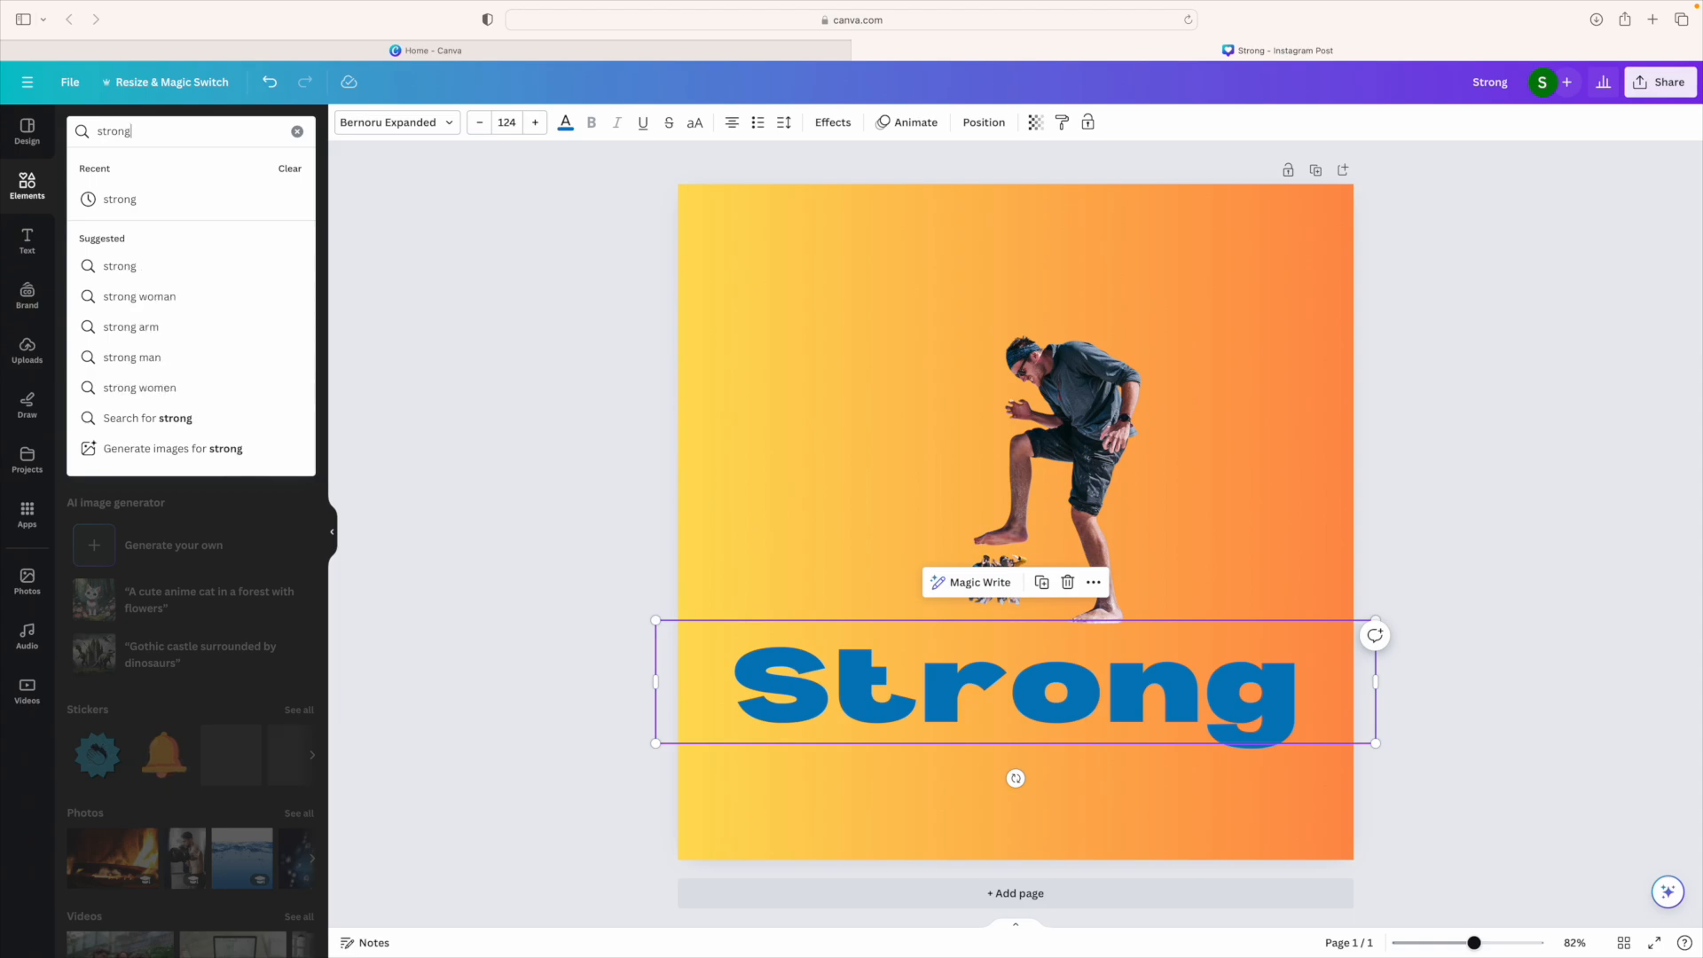
{"action": "key", "text": "Return"}
{"action": "scroll", "coordinate": [106, 305], "scroll_direction": "right", "scroll_amount": 2}
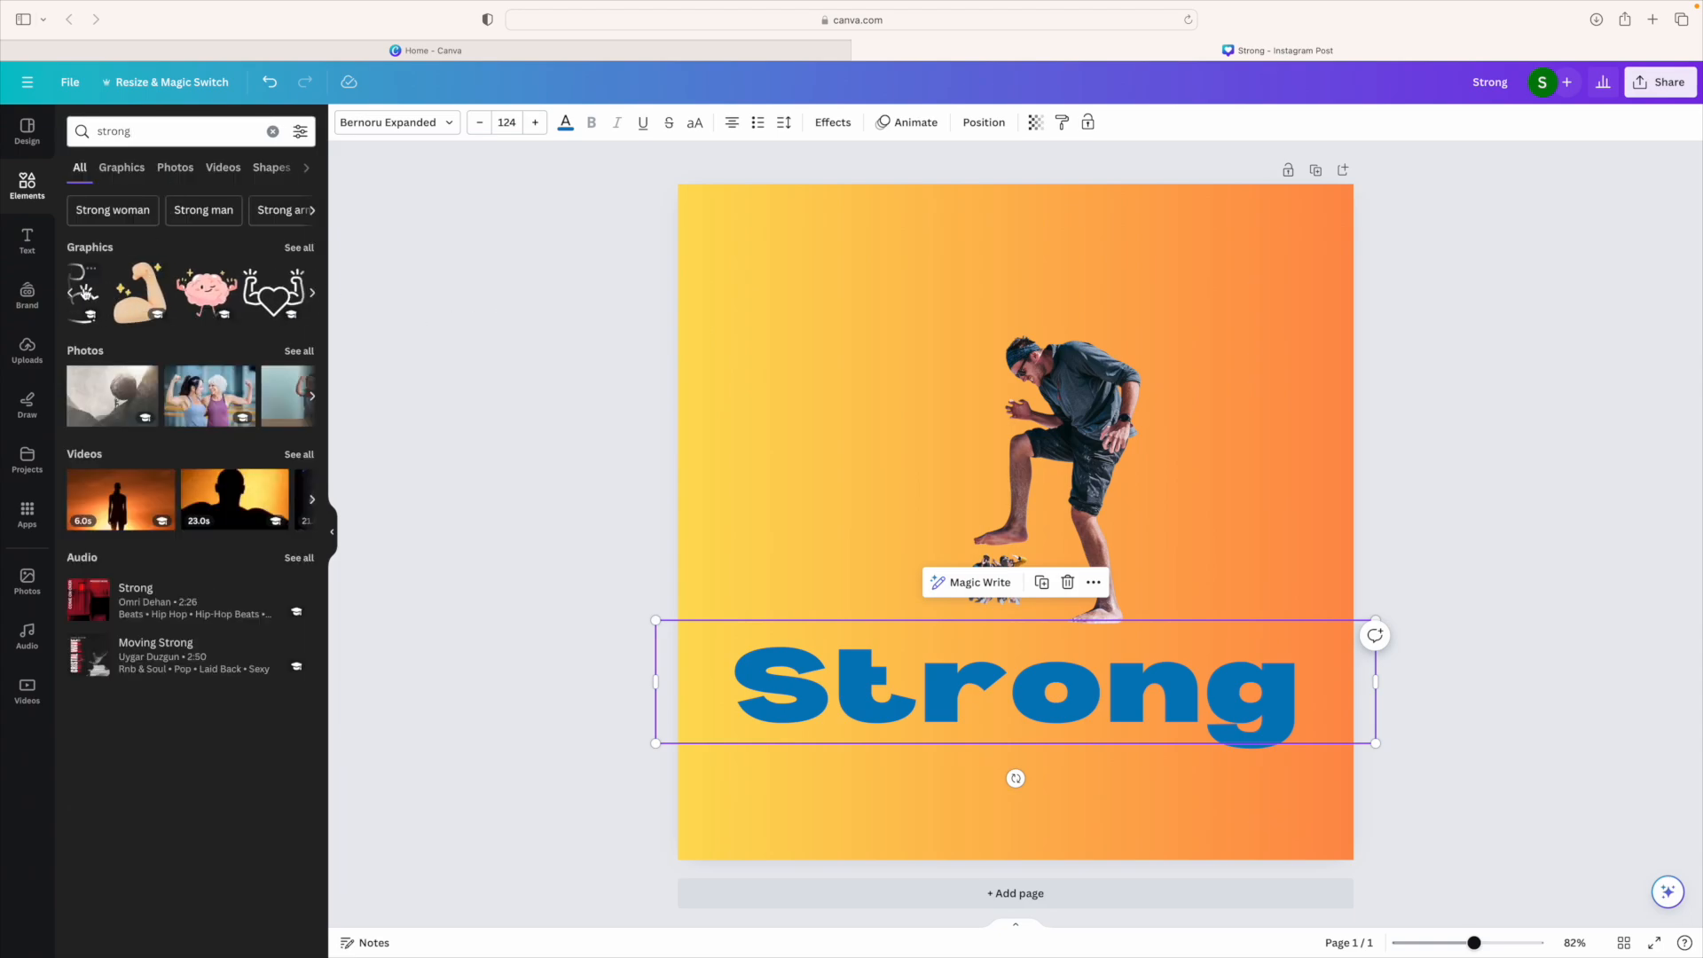
{"action": "scroll", "coordinate": [111, 297], "scroll_direction": "left", "scroll_amount": 2}
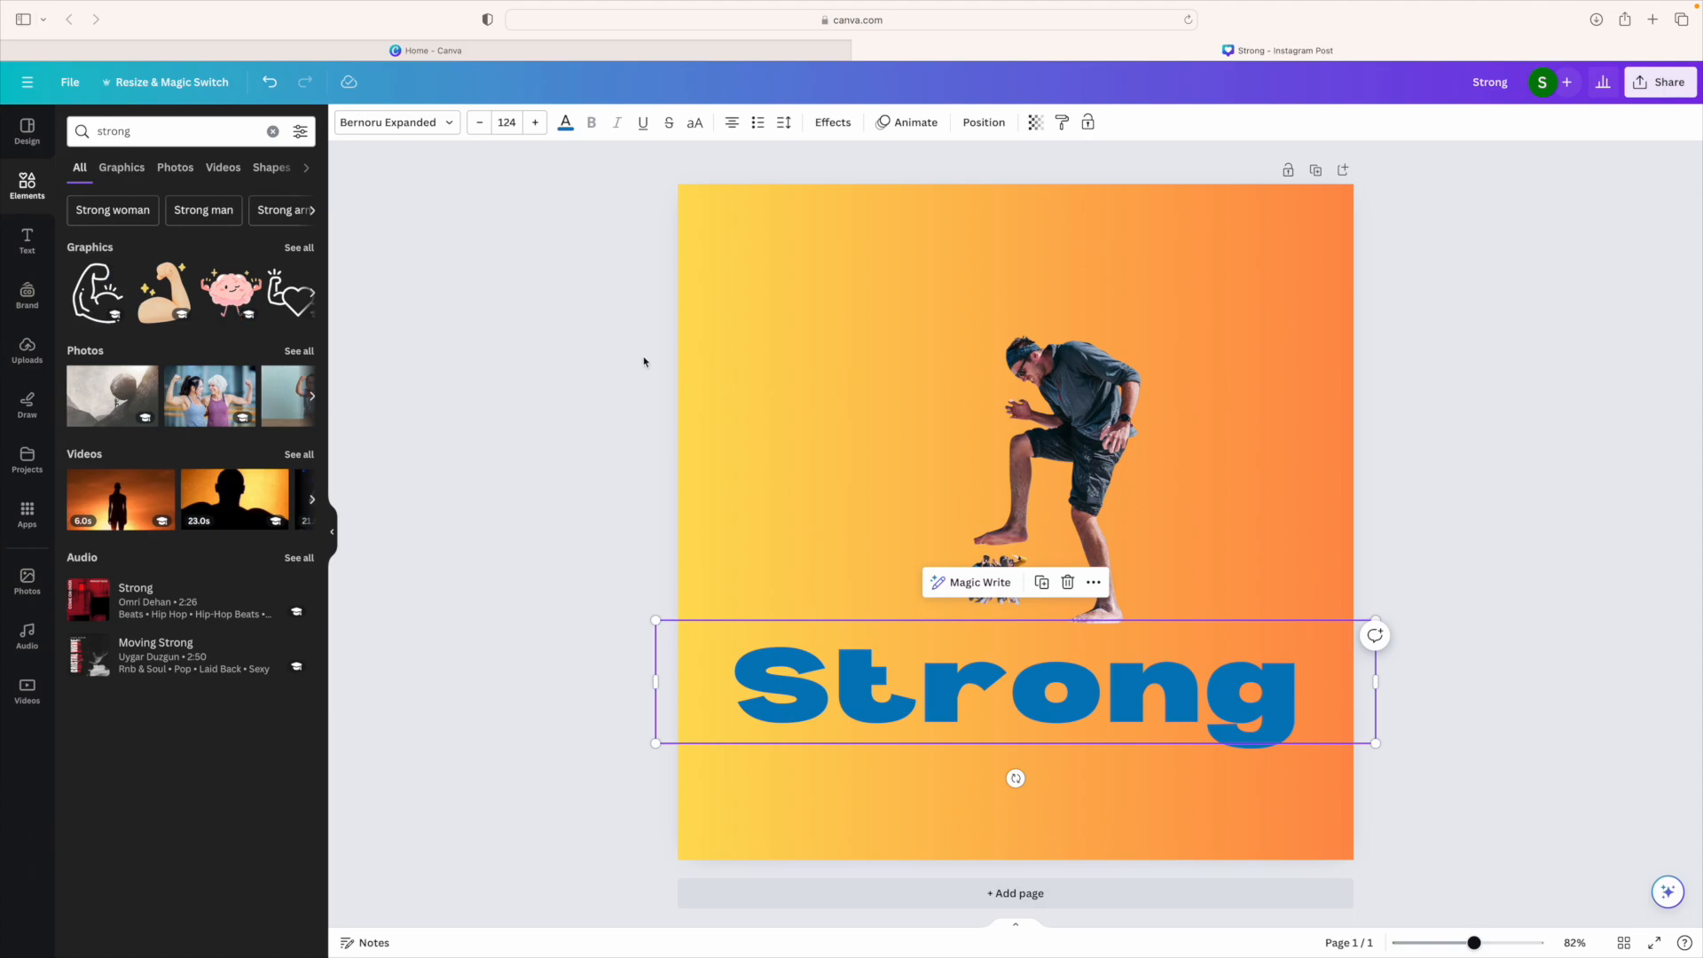
{"action": "left_click", "coordinate": [865, 439]}
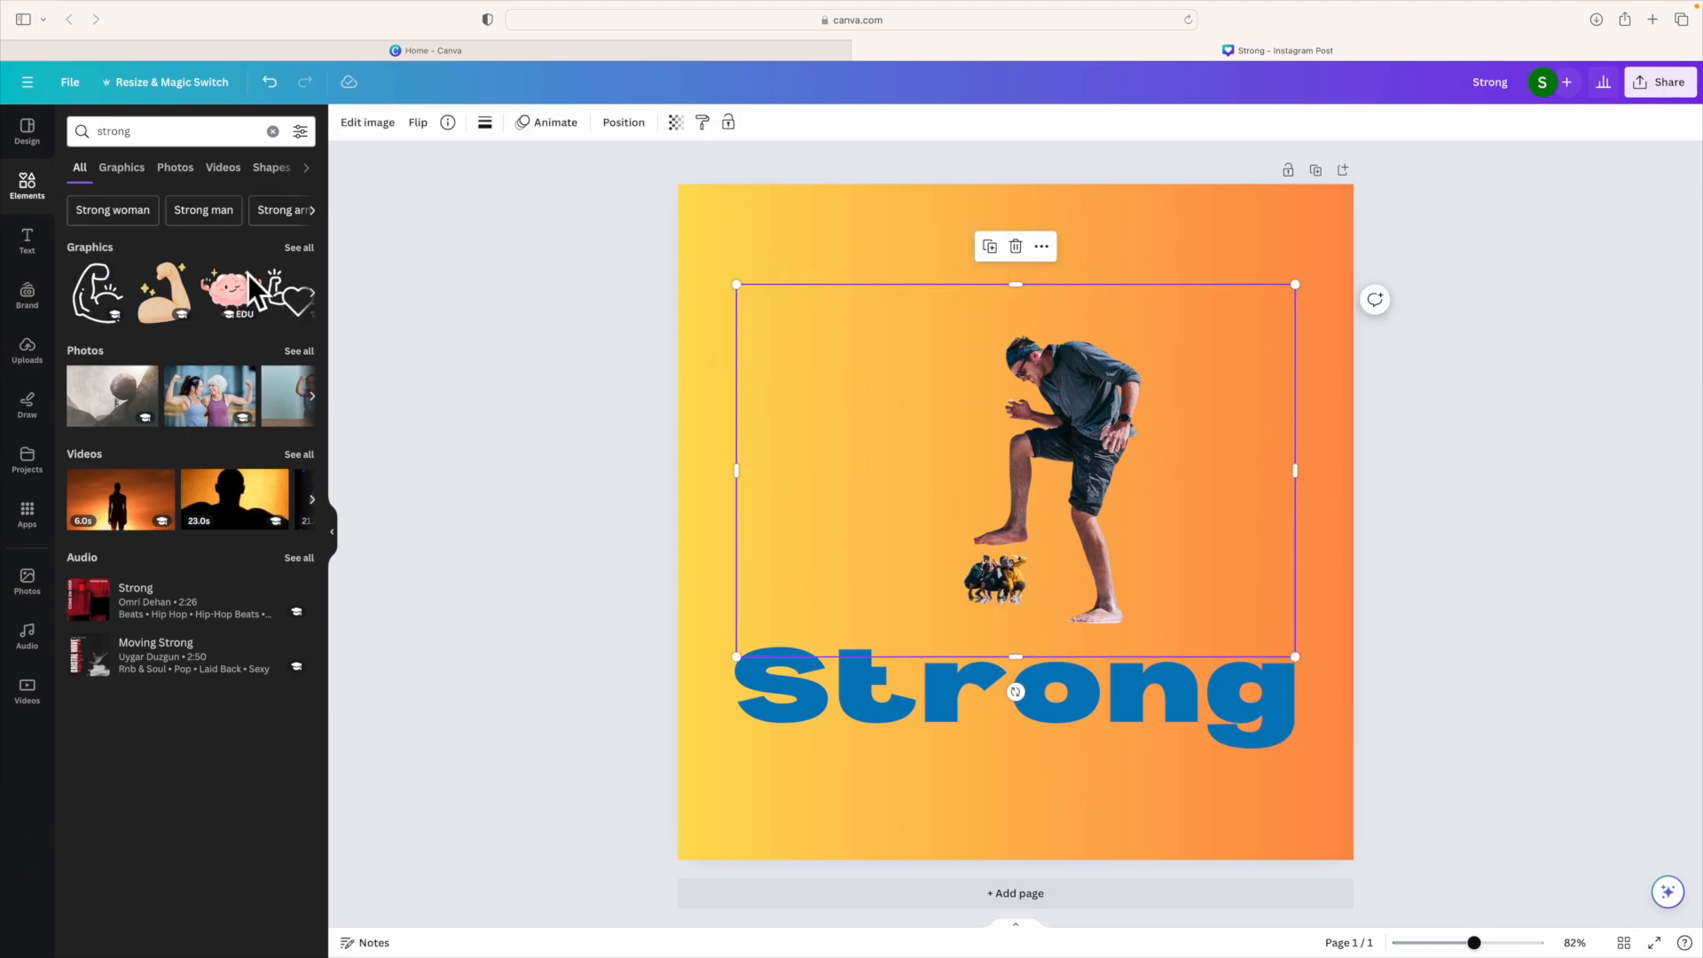
{"action": "left_click", "coordinate": [96, 293]}
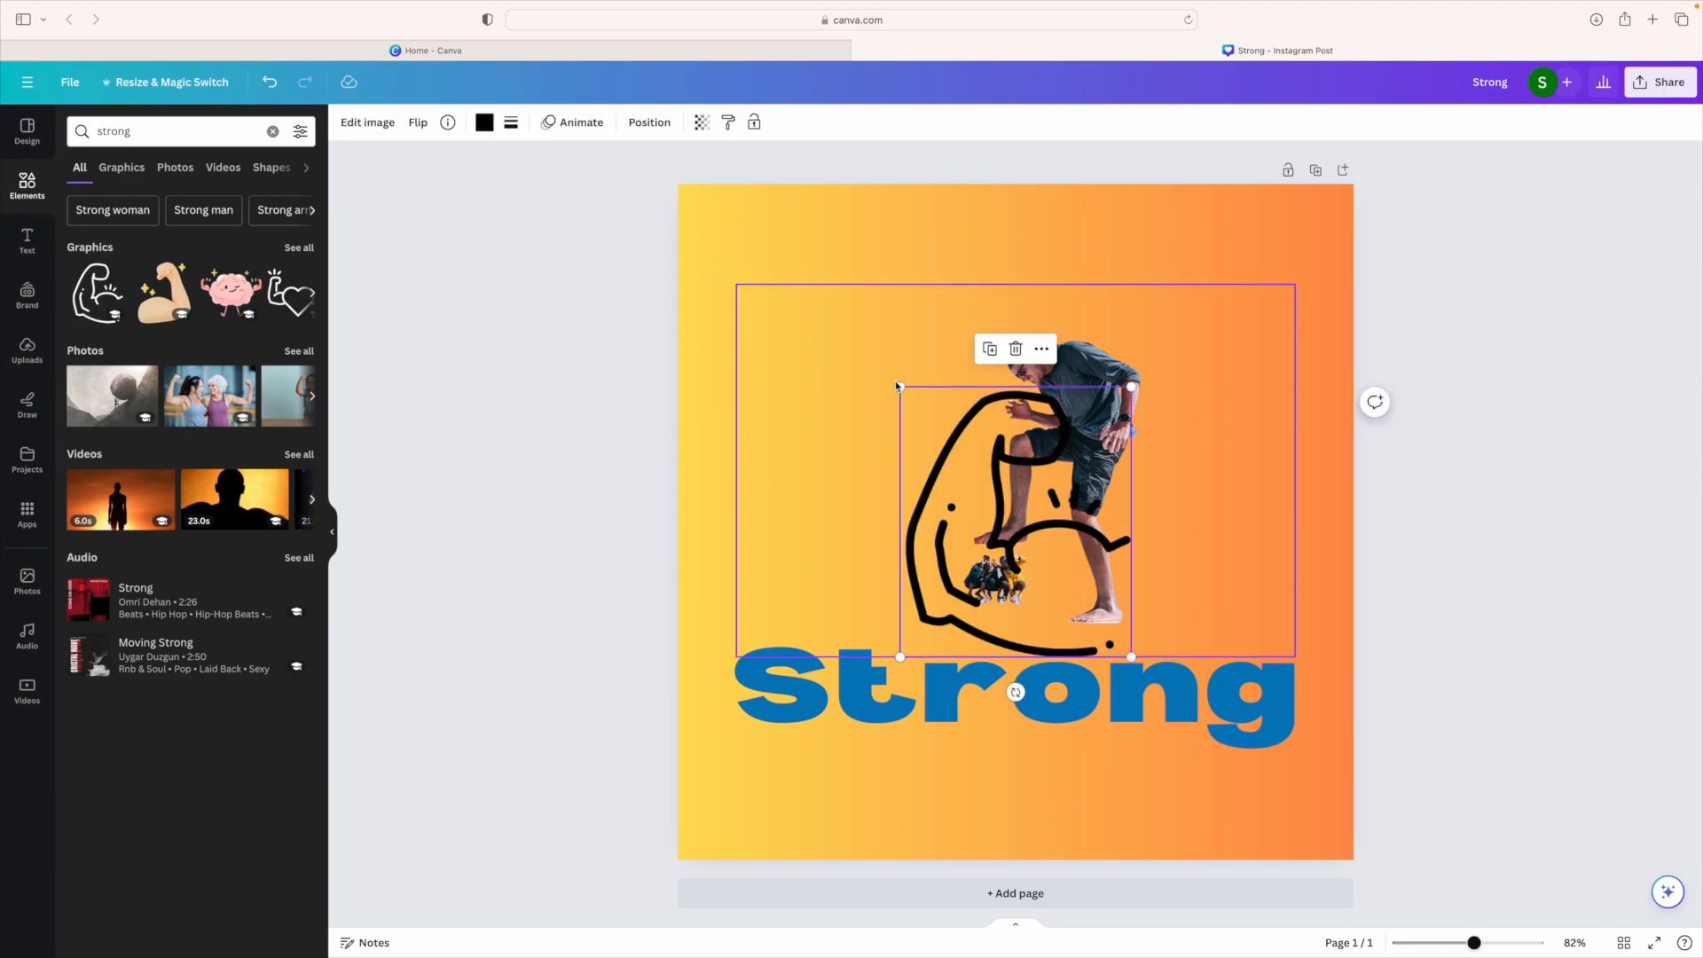
{"action": "left_click_drag", "start_coordinate": [898, 386], "coordinate": [762, 334]}
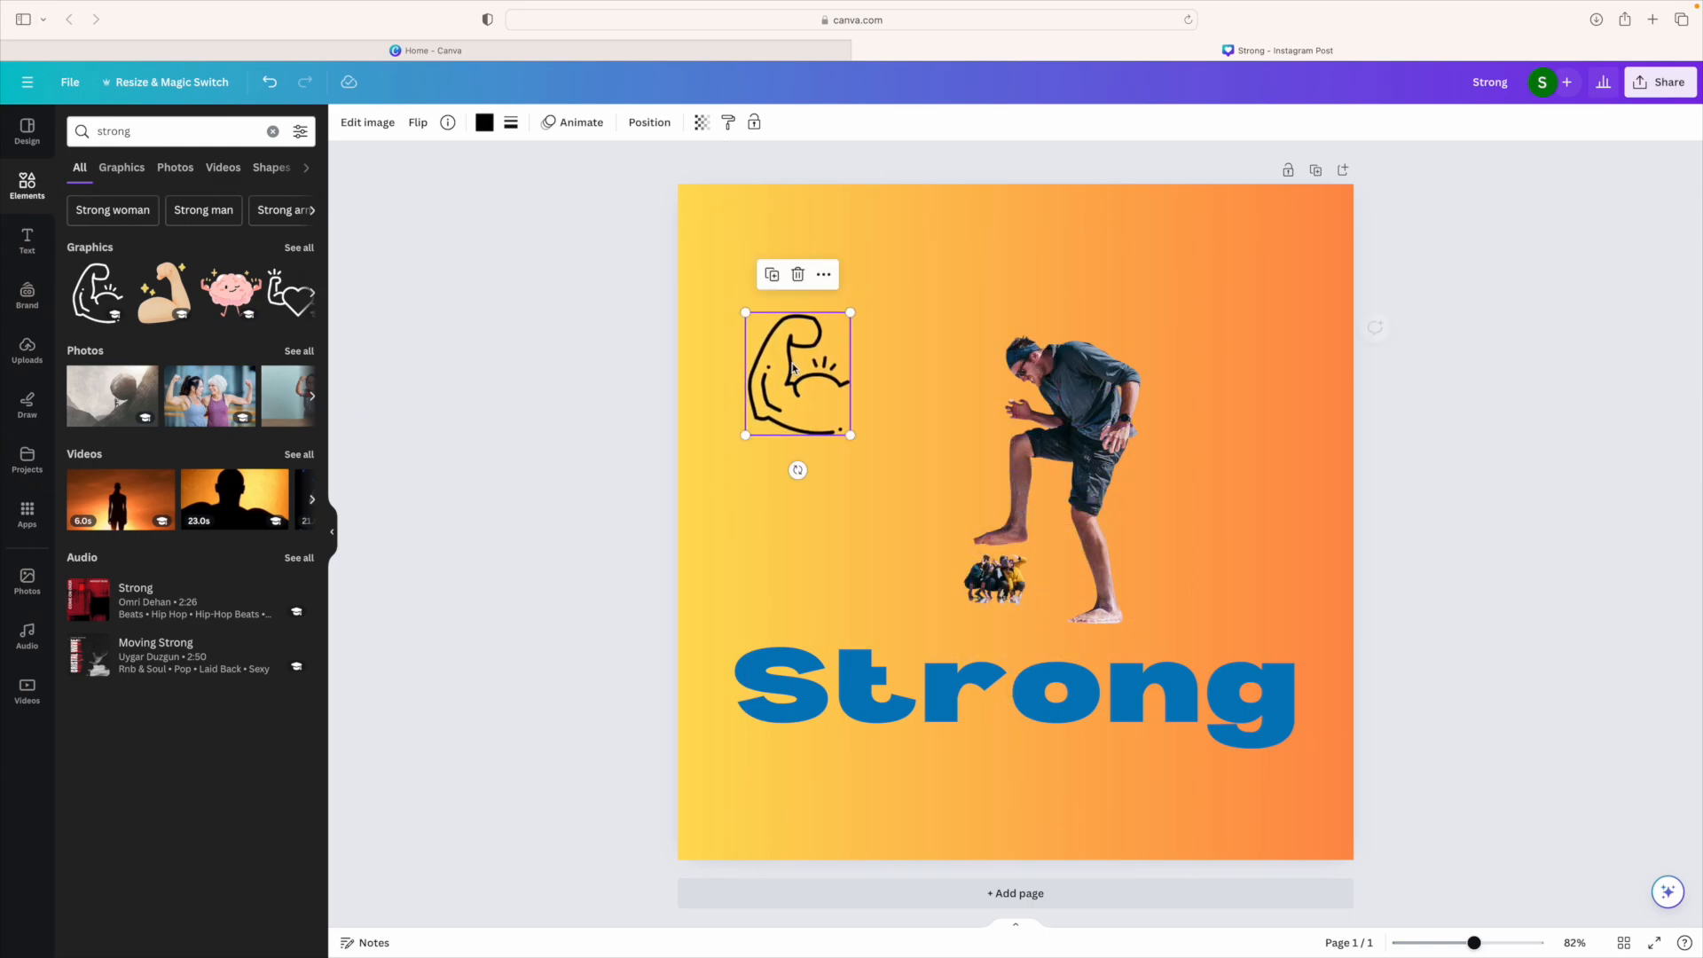
Step: Colour the flexed-arm graphic dark blue
{"action": "left_click", "coordinate": [485, 125]}
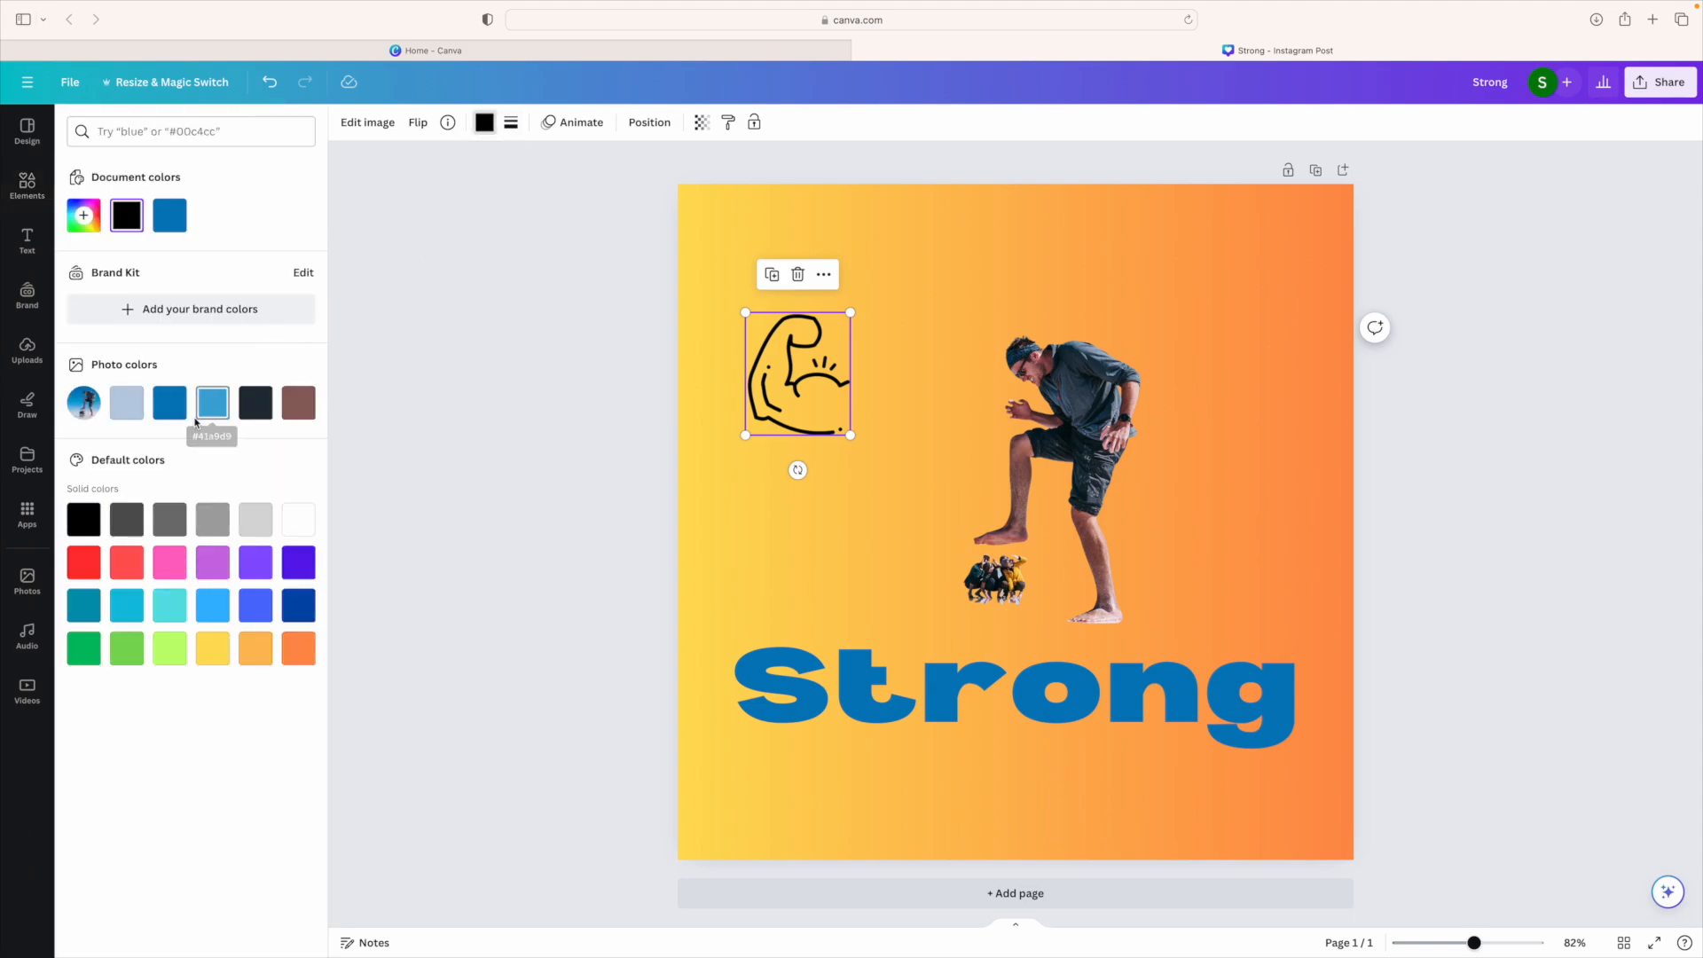
{"action": "left_click", "coordinate": [167, 413]}
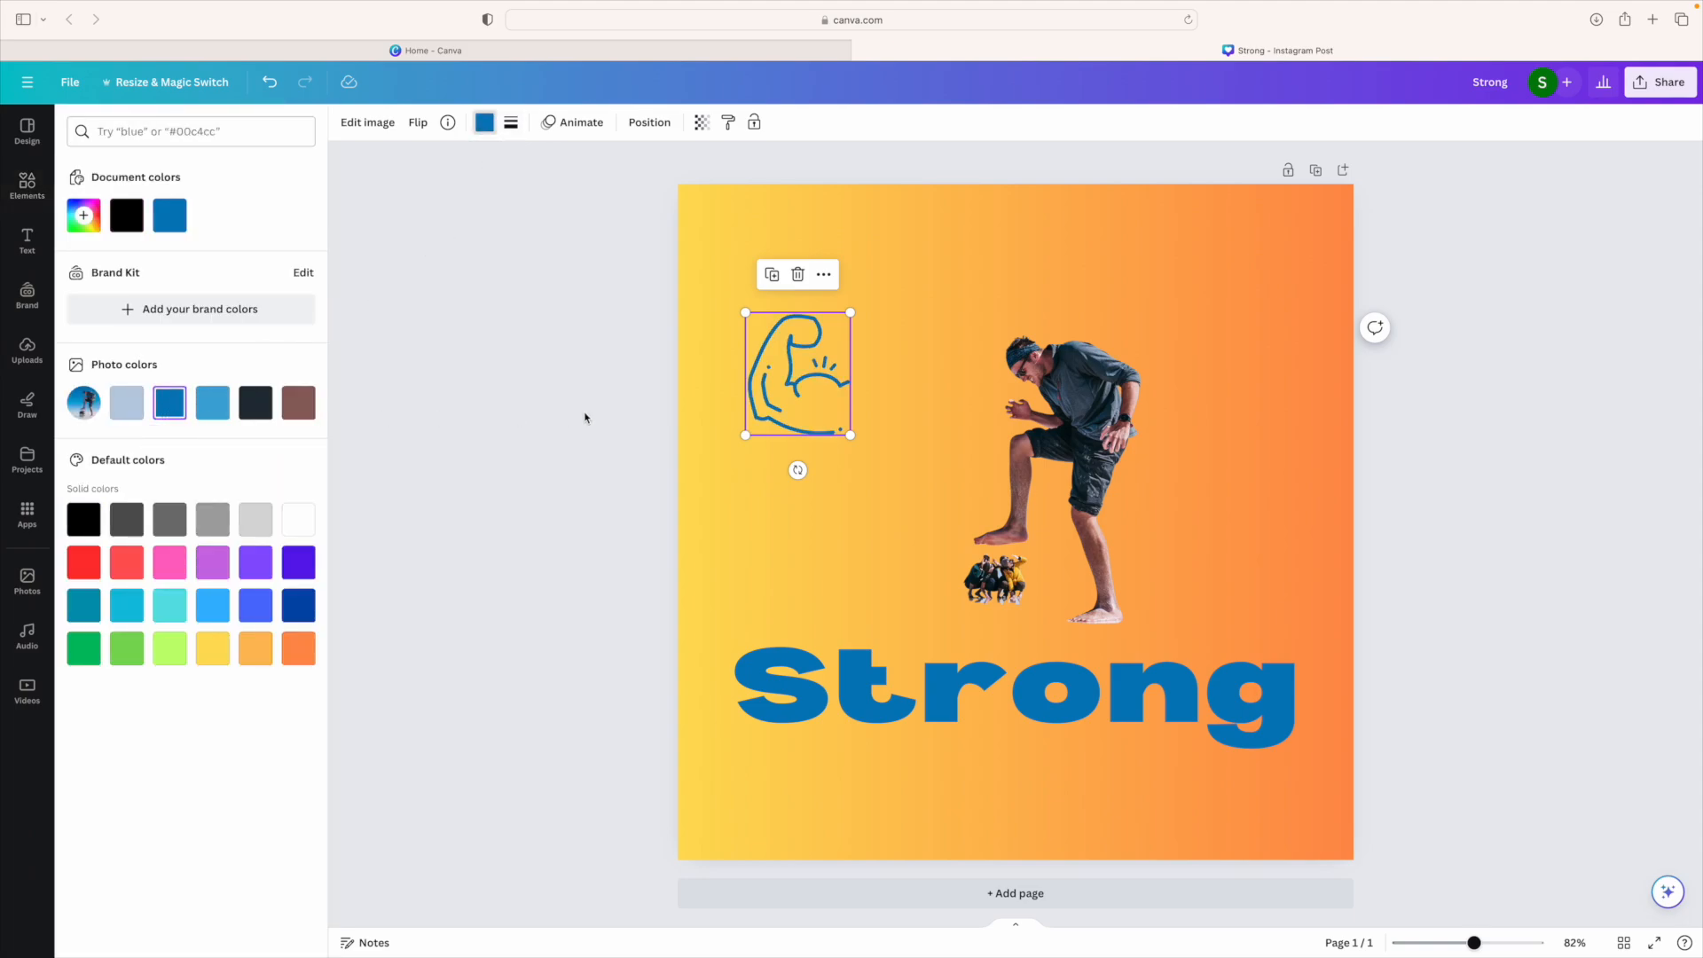
{"action": "left_click", "coordinate": [833, 449]}
{"action": "left_click", "coordinate": [830, 404]}
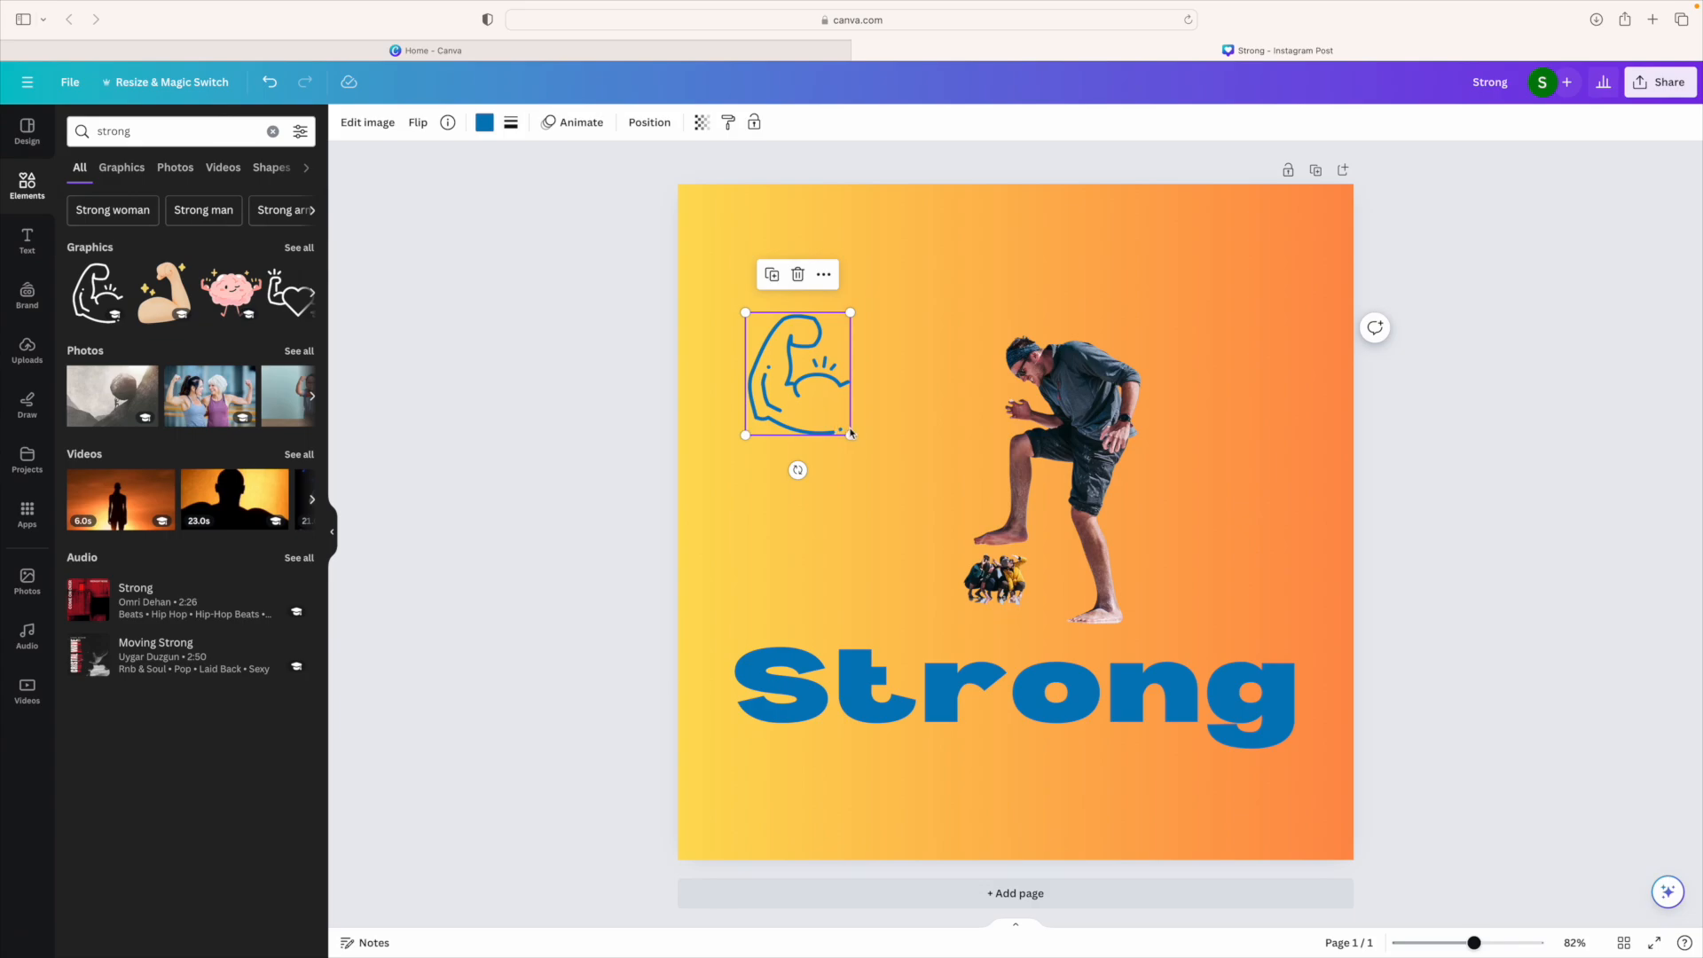
Step: Try a solid border on the arm graphic, then remove it so it has no border
{"action": "left_click", "coordinate": [511, 122]}
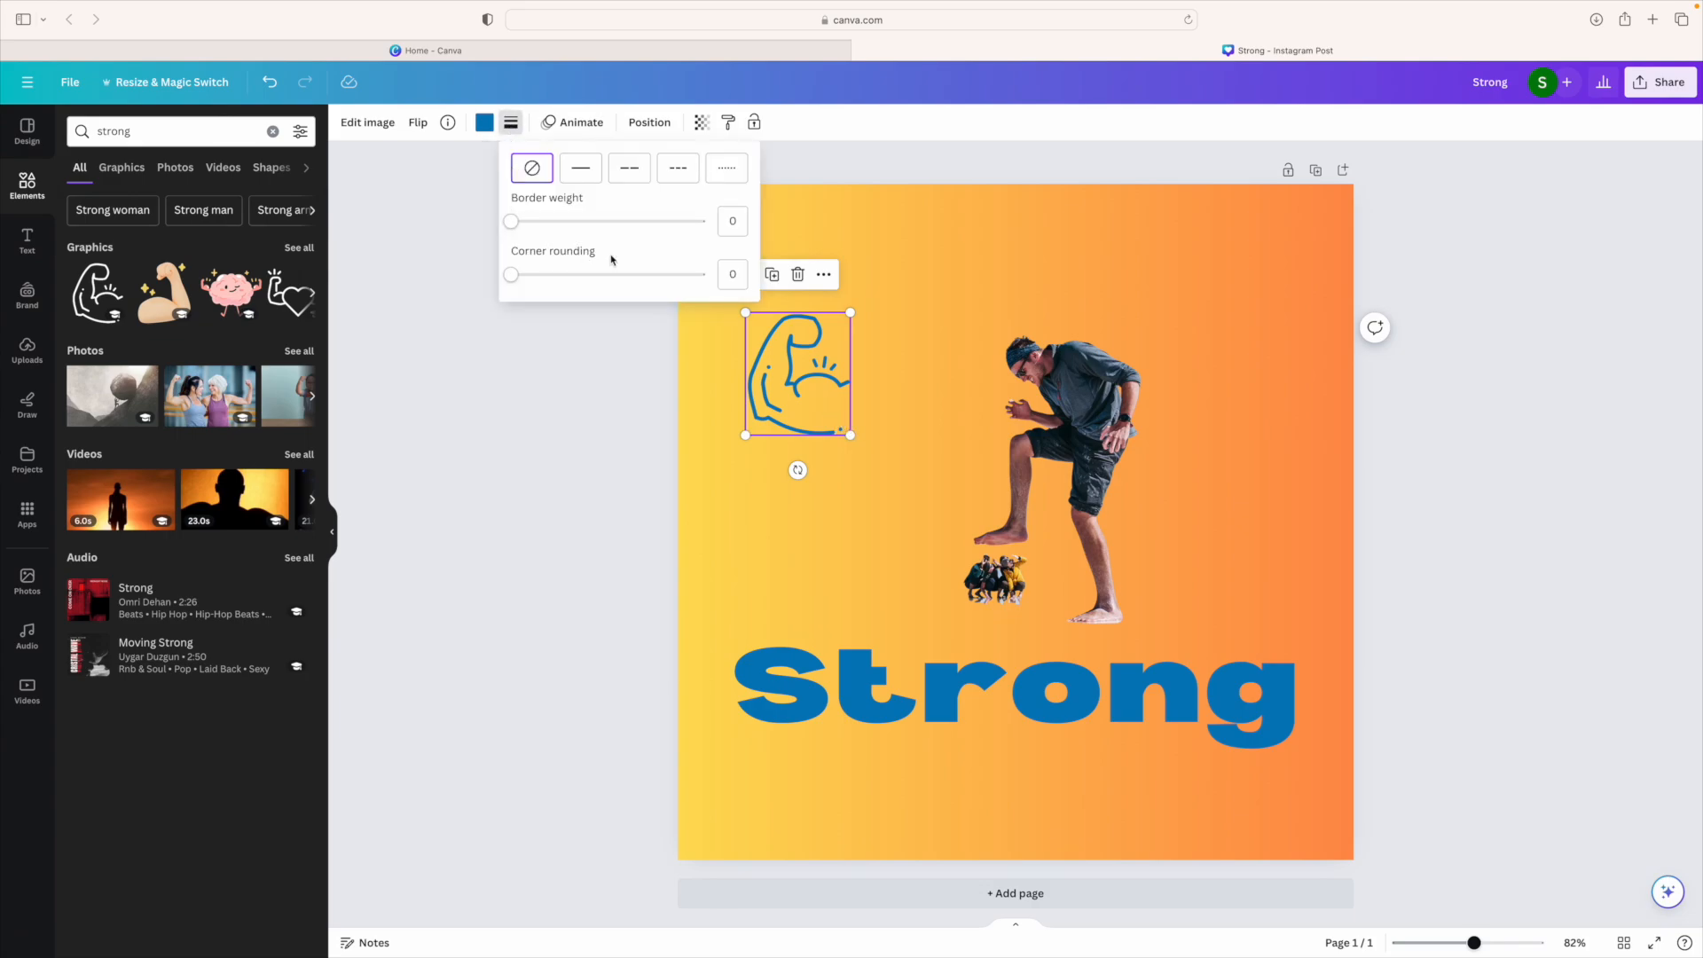
{"action": "mouse_move", "coordinate": [513, 224]}
{"action": "left_mouse_down"}
{"action": "mouse_move", "coordinate": [562, 222]}
{"action": "mouse_move", "coordinate": [505, 224]}
{"action": "left_mouse_up"}
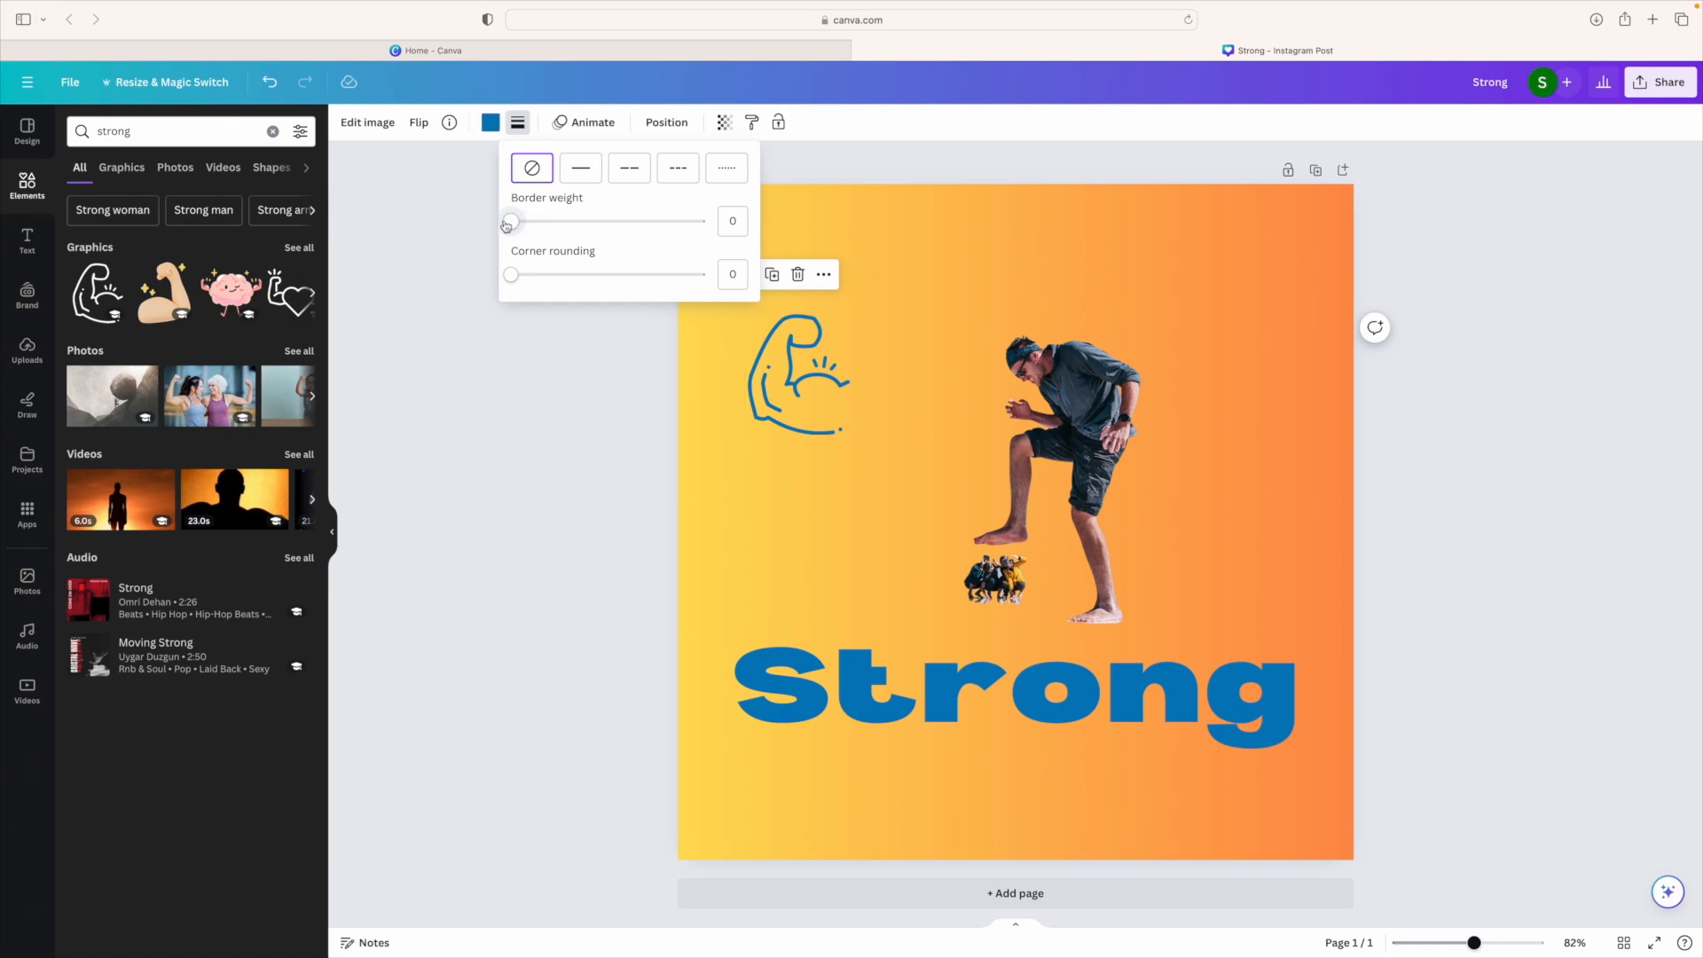
{"action": "left_click", "coordinate": [581, 179]}
{"action": "left_click", "coordinate": [534, 173]}
{"action": "left_click", "coordinate": [1012, 317]}
{"action": "left_click", "coordinate": [814, 368]}
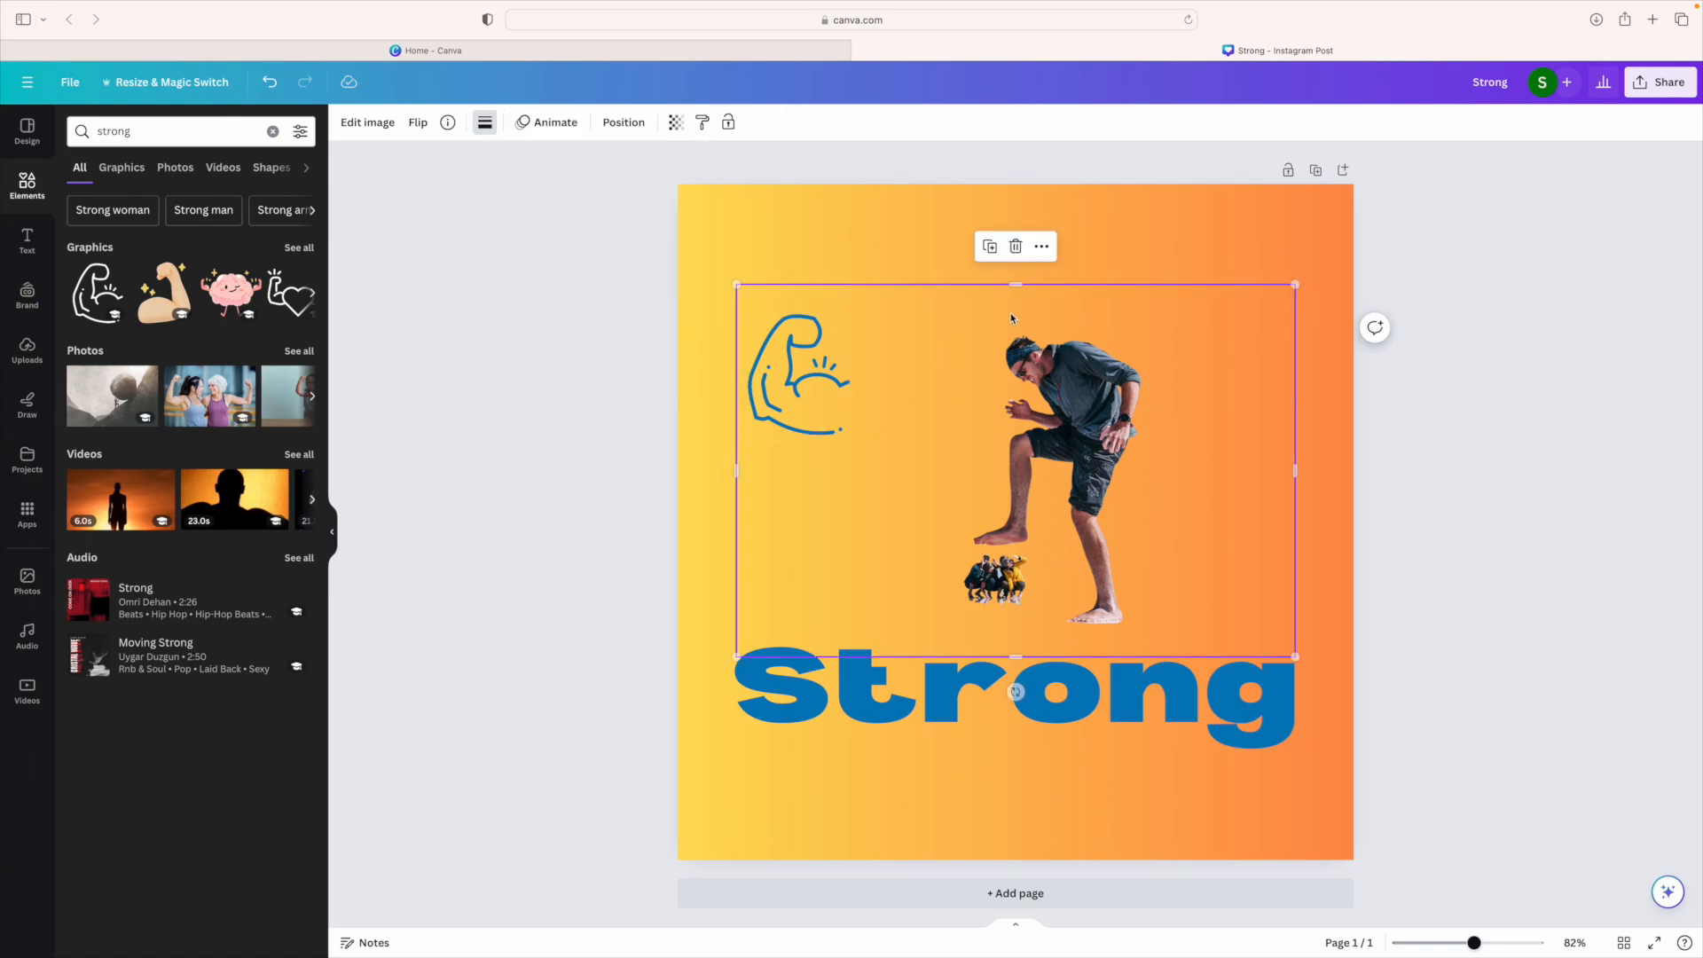
{"action": "left_click", "coordinate": [158, 140]}
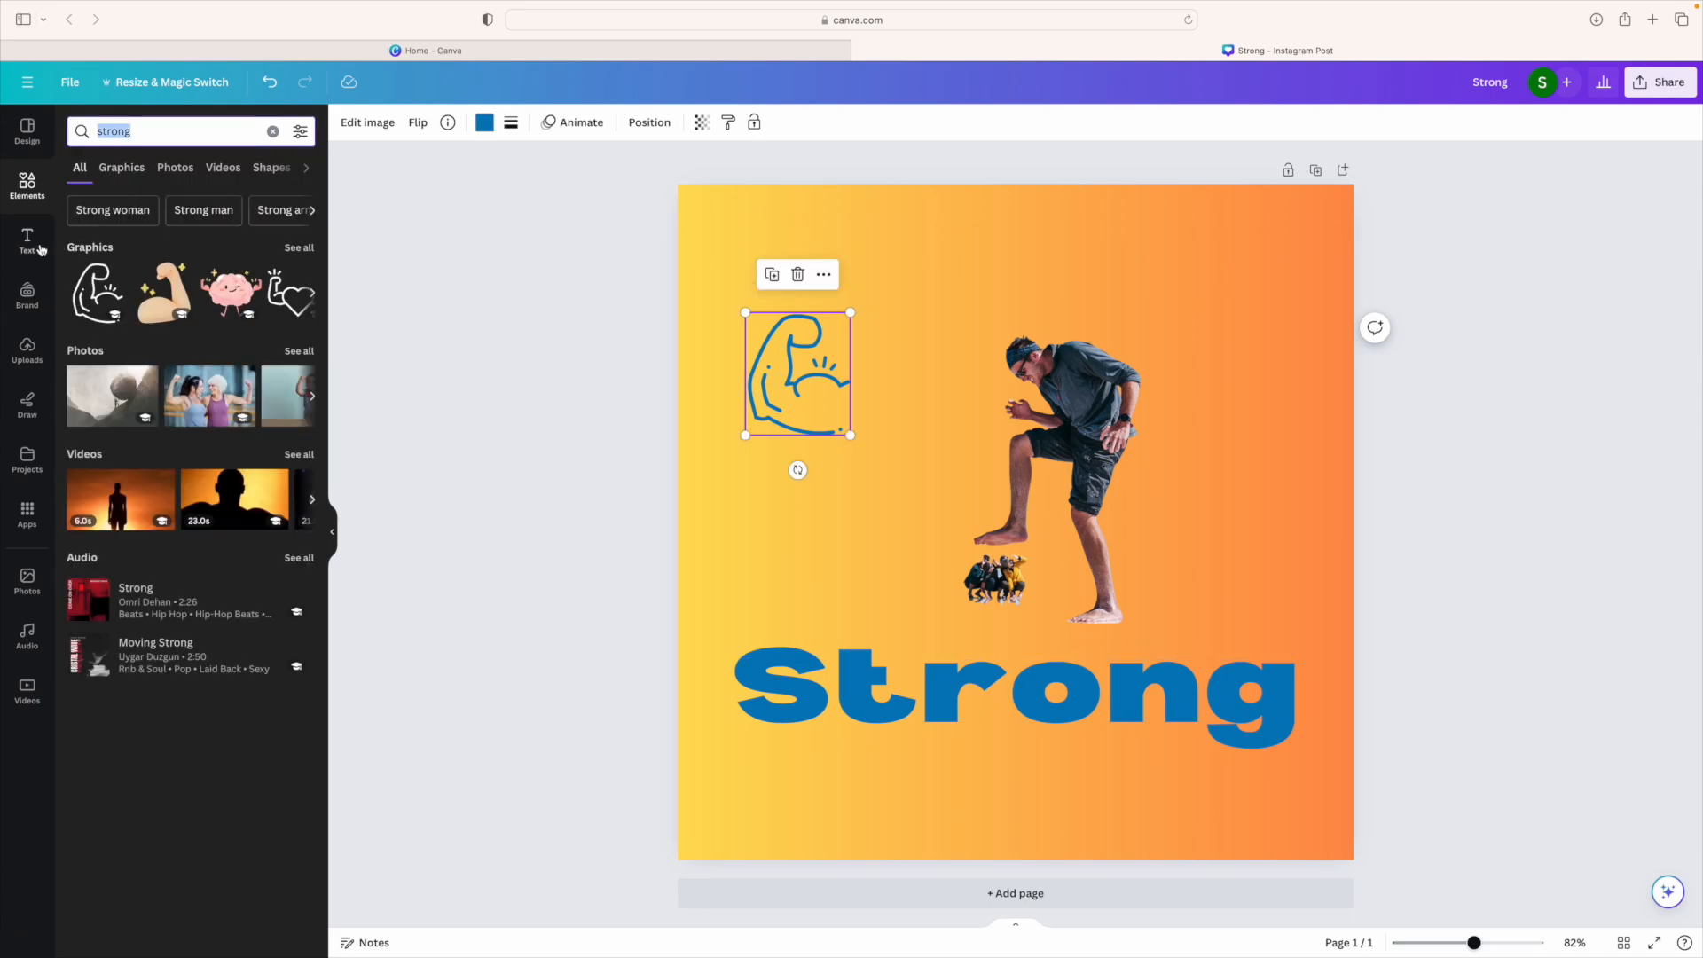
Step: Add a brown circle shape and enlarge it to about 512 × 512 over the man photo, above the headline
{"action": "left_click", "coordinate": [41, 197]}
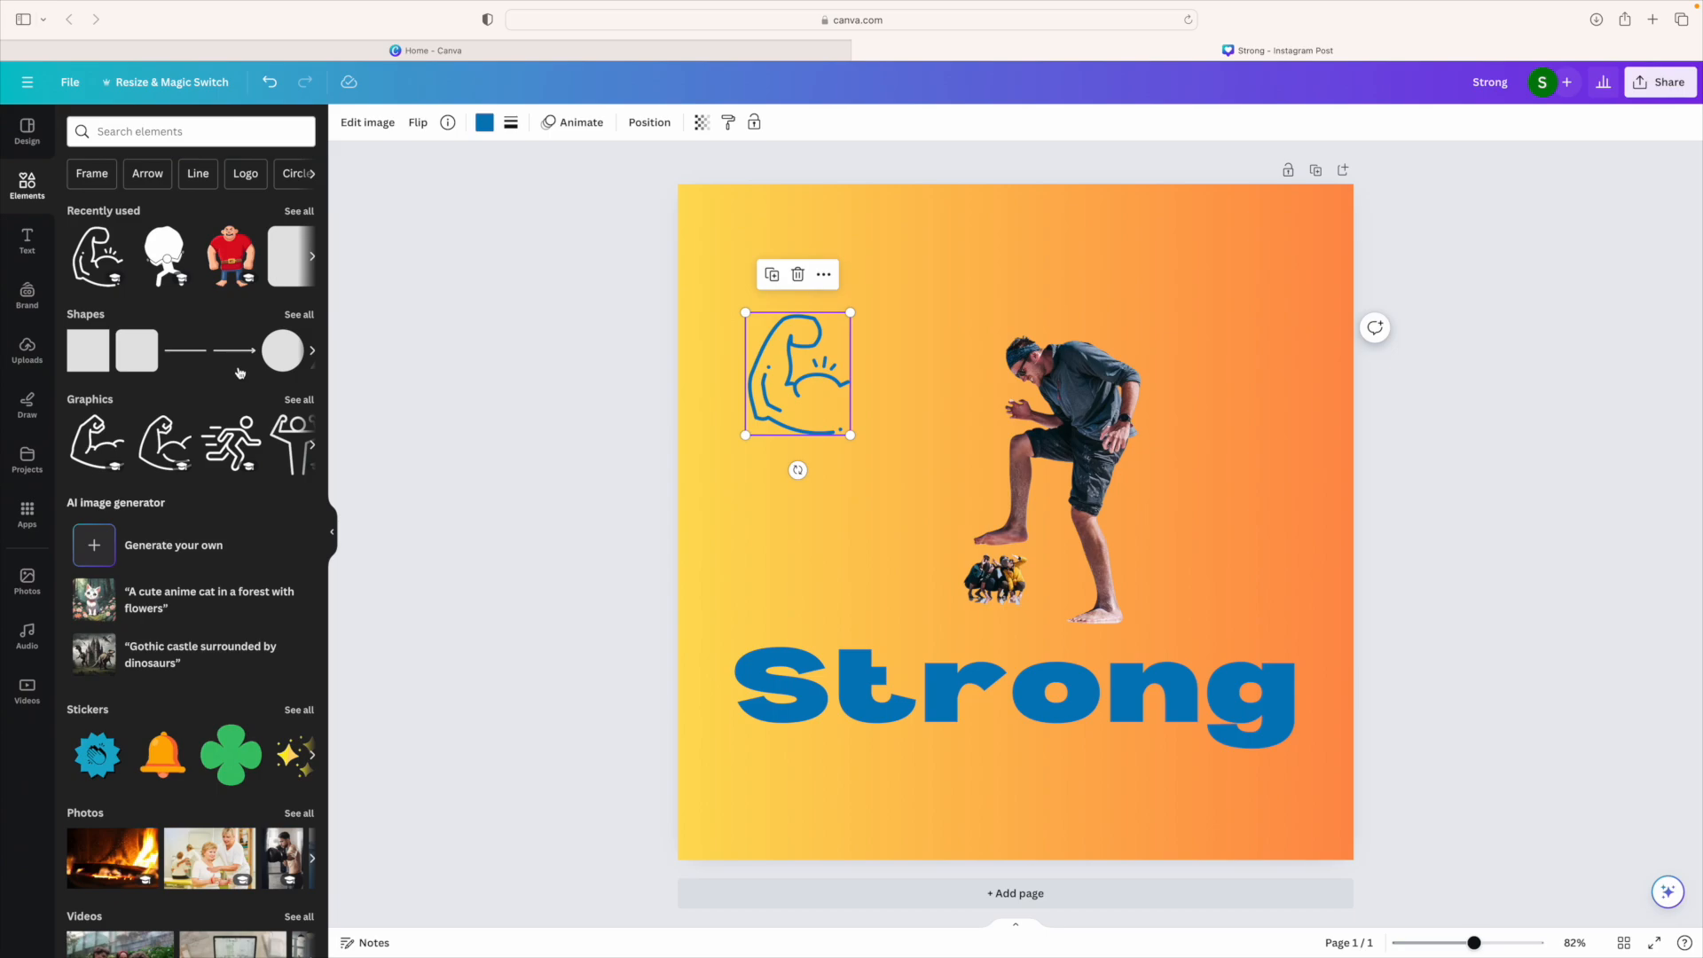
{"action": "left_click", "coordinate": [263, 351]}
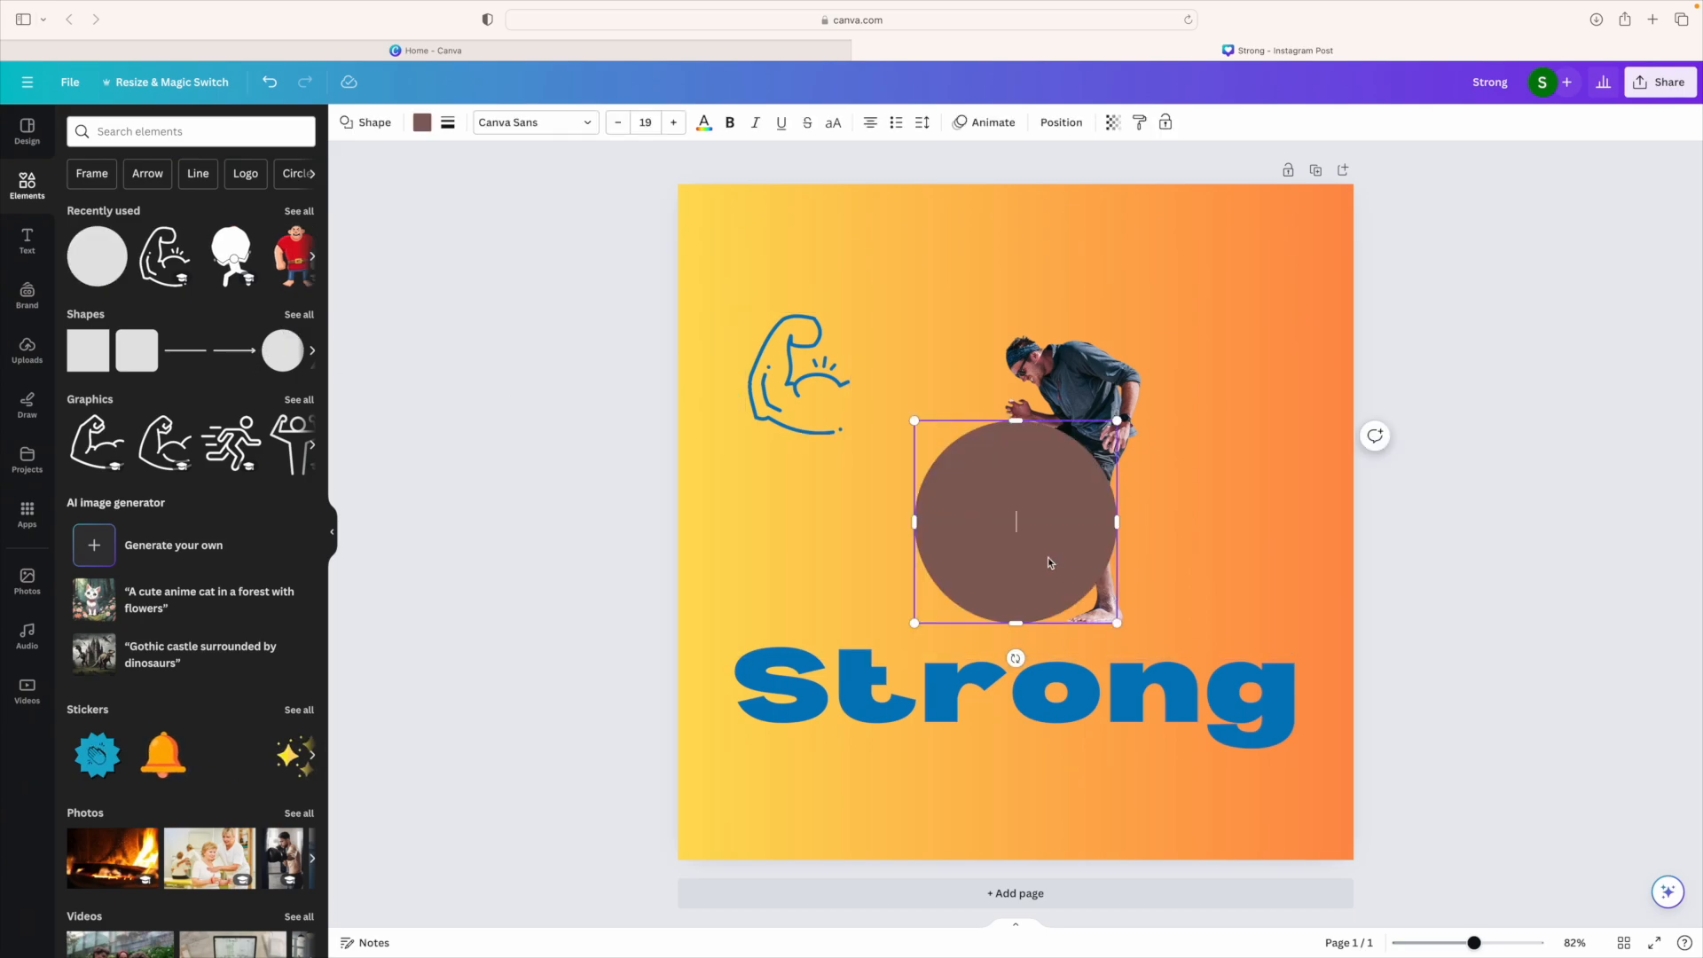
{"action": "left_click_drag", "start_coordinate": [1047, 557], "coordinate": [1063, 449]}
{"action": "left_click_drag", "start_coordinate": [1135, 516], "coordinate": [1086, 488]}
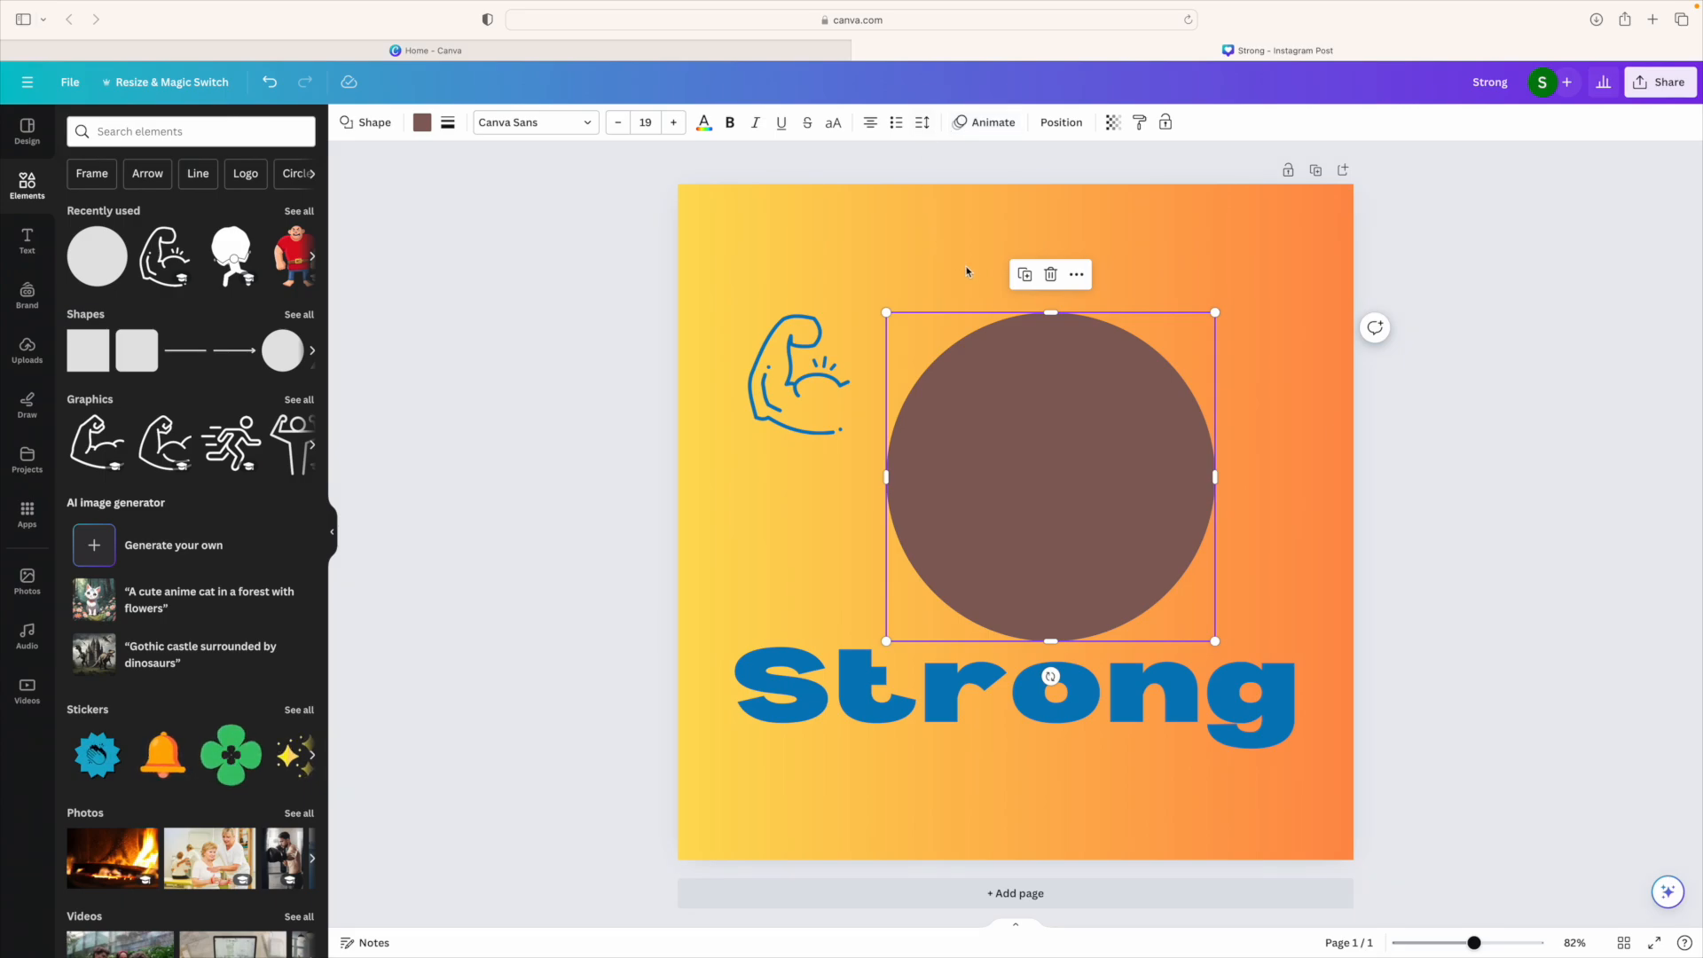
Step: Send the brown circle backward, behind the man photo and the Strong headline
{"action": "right_click", "coordinate": [989, 400]}
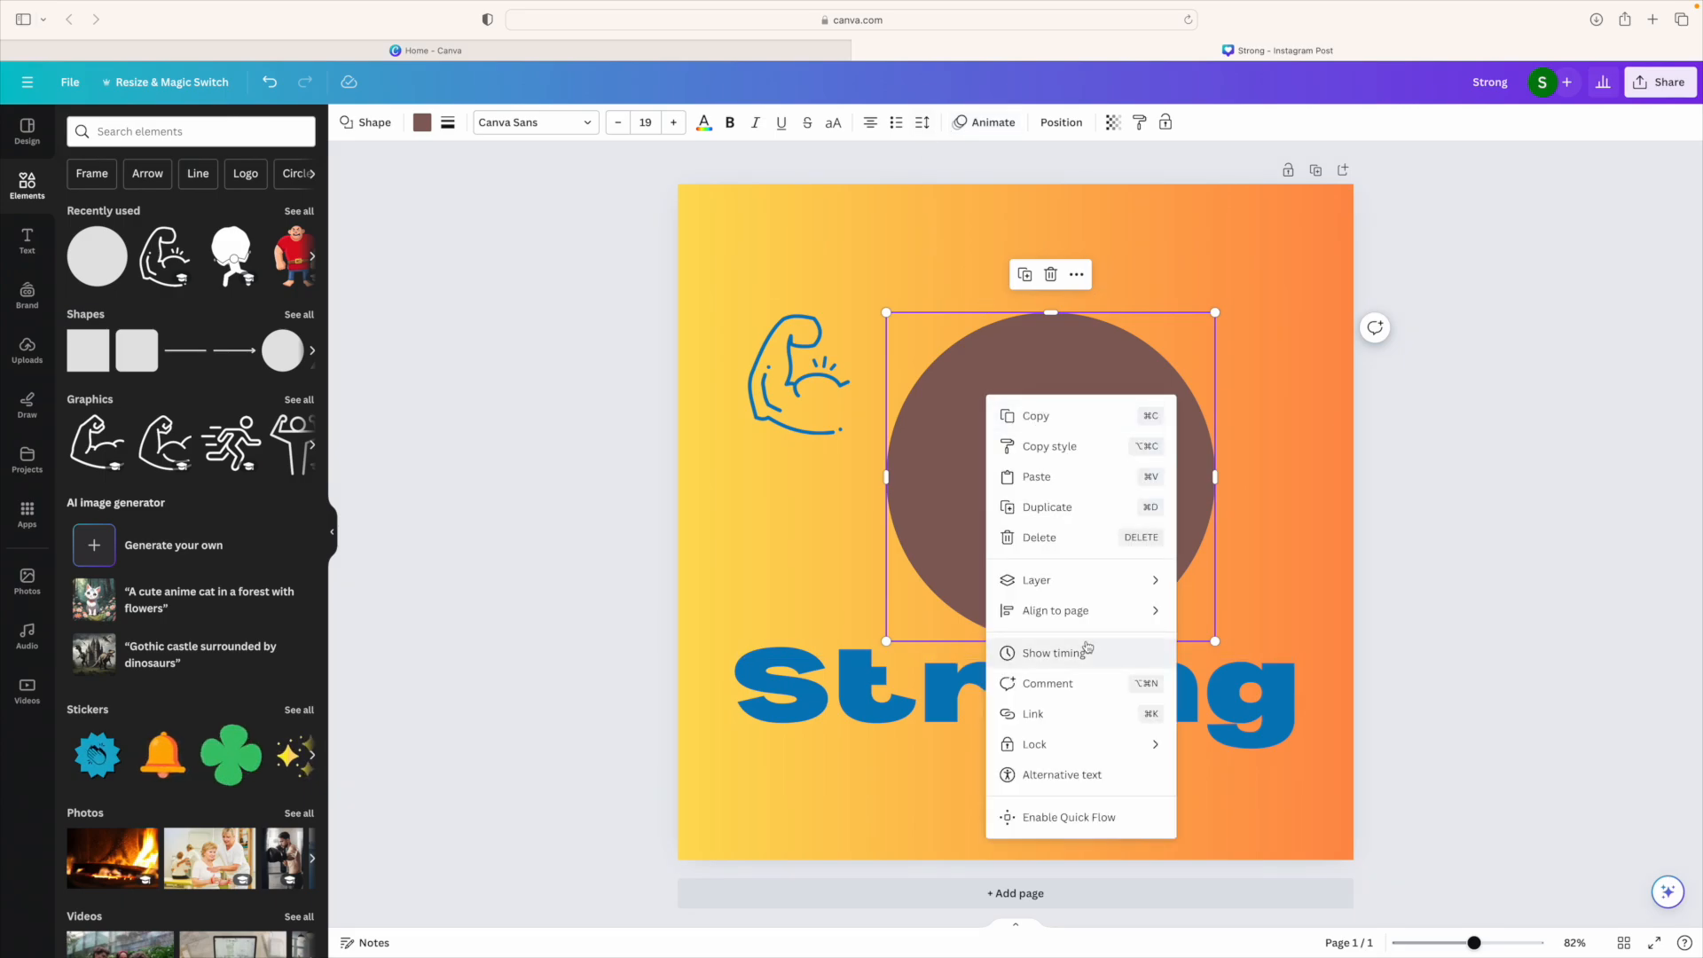
{"action": "mouse_move", "coordinate": [1076, 583]}
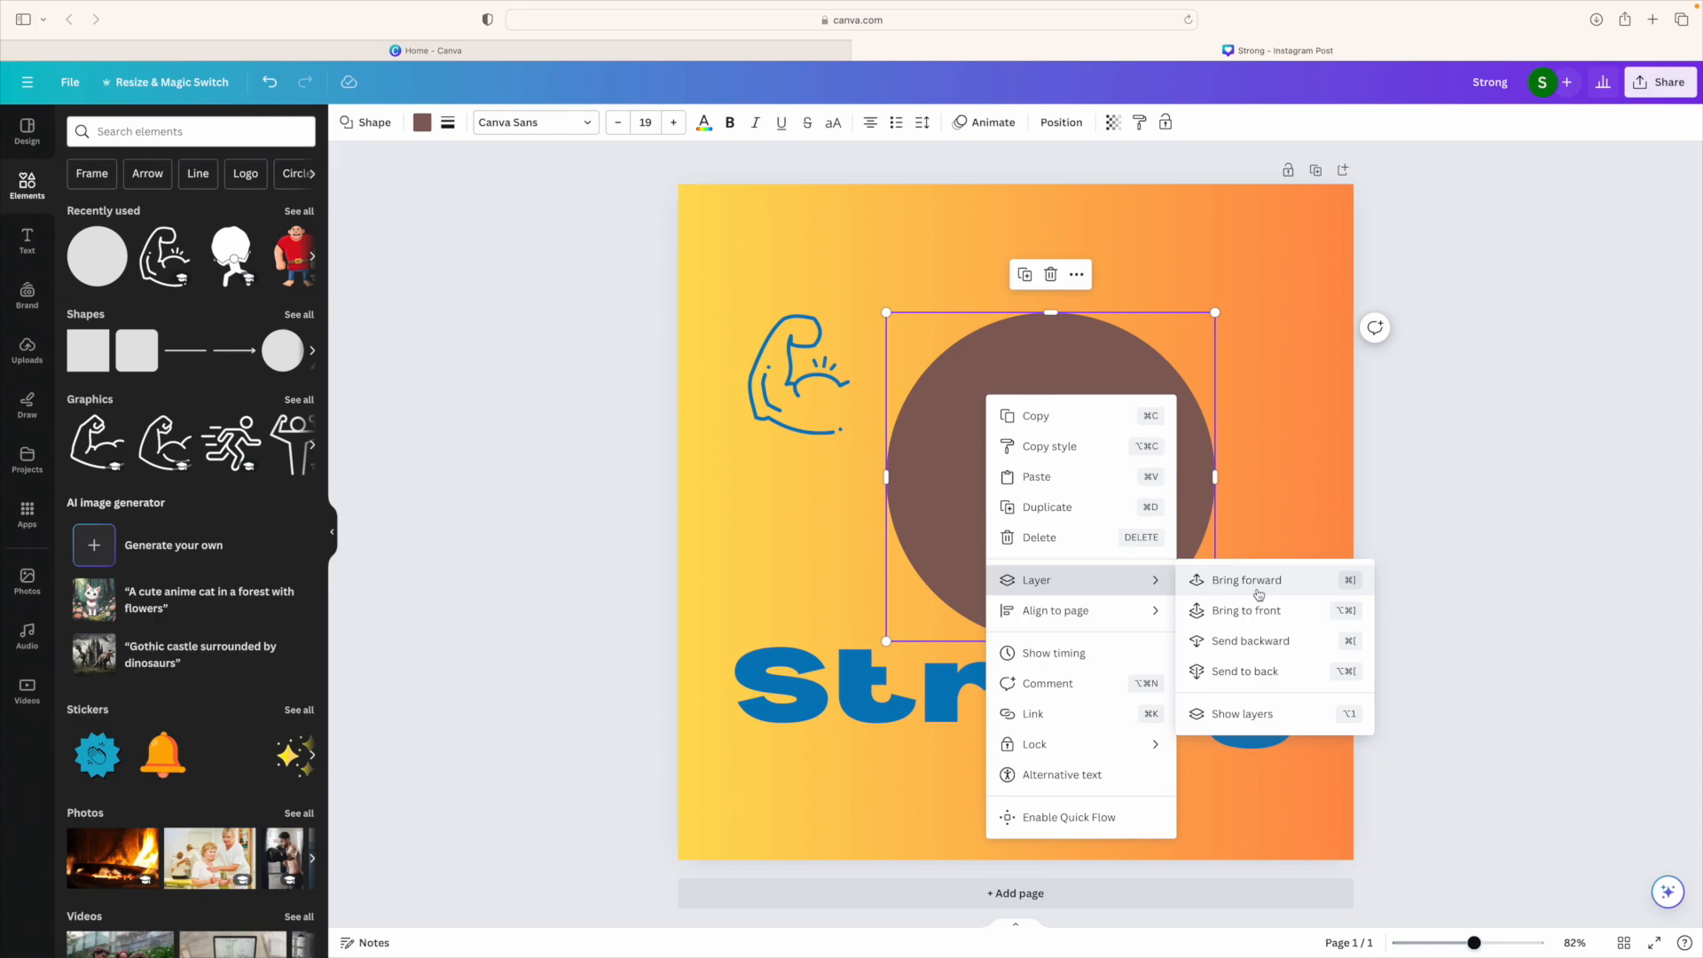
{"action": "left_click", "coordinate": [1264, 667]}
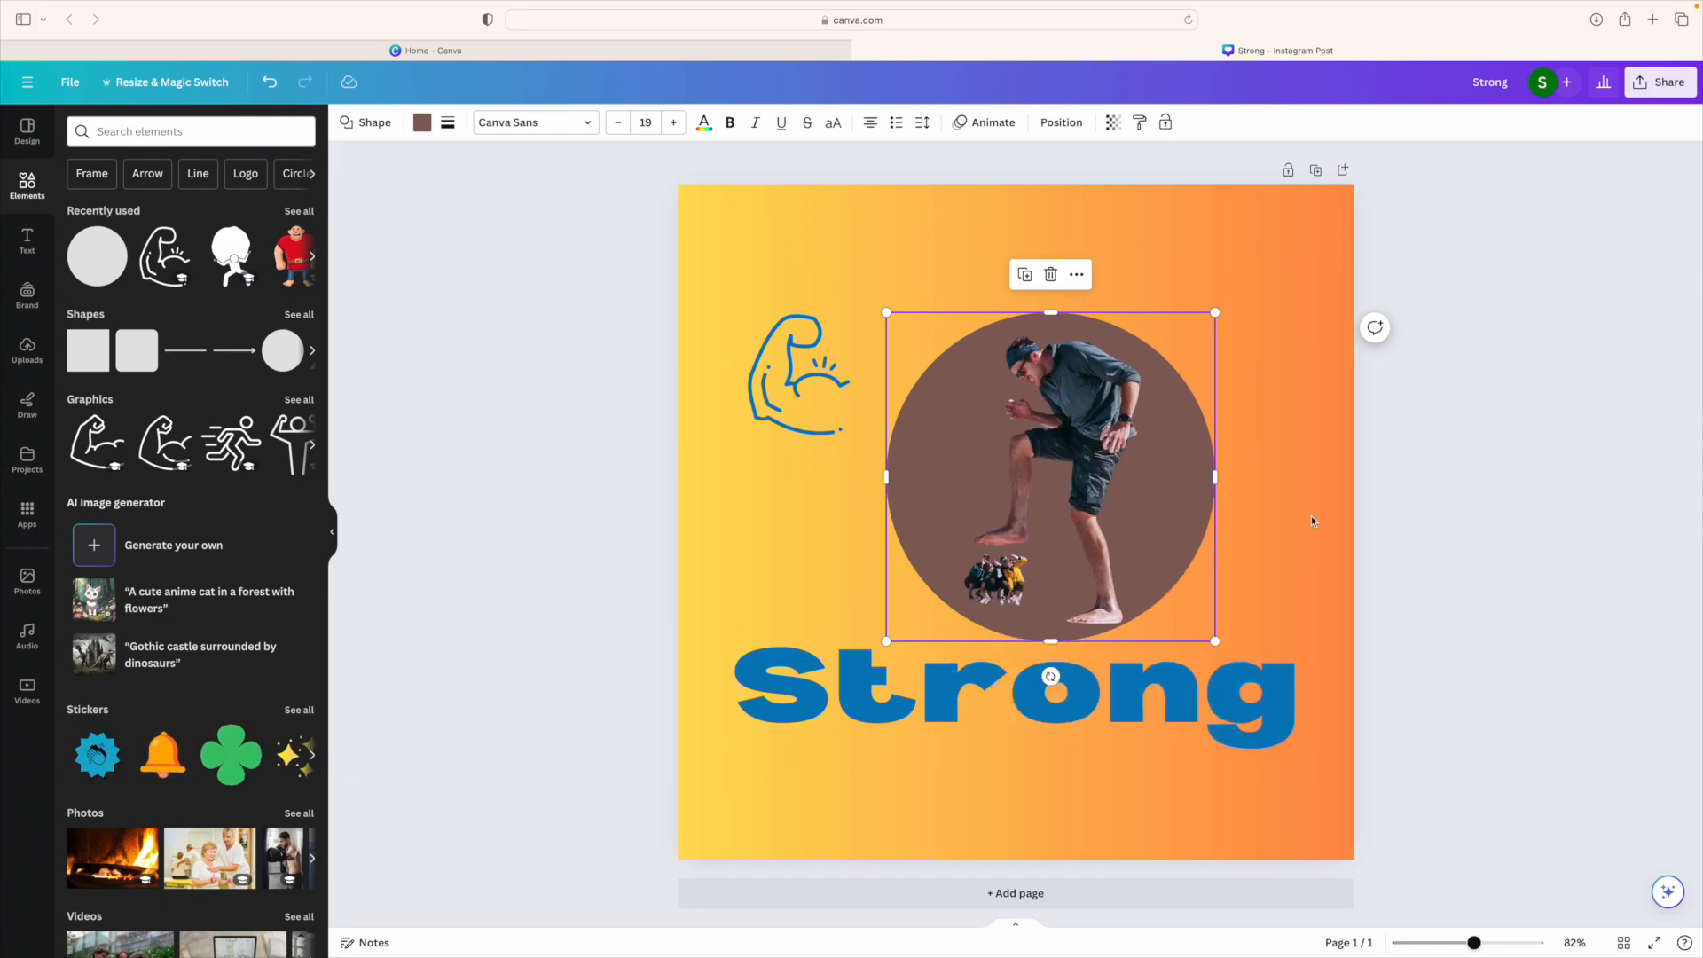
Step: Move the man photo lower and to the right, then select the circle to change its colour
{"action": "left_click", "coordinate": [982, 462]}
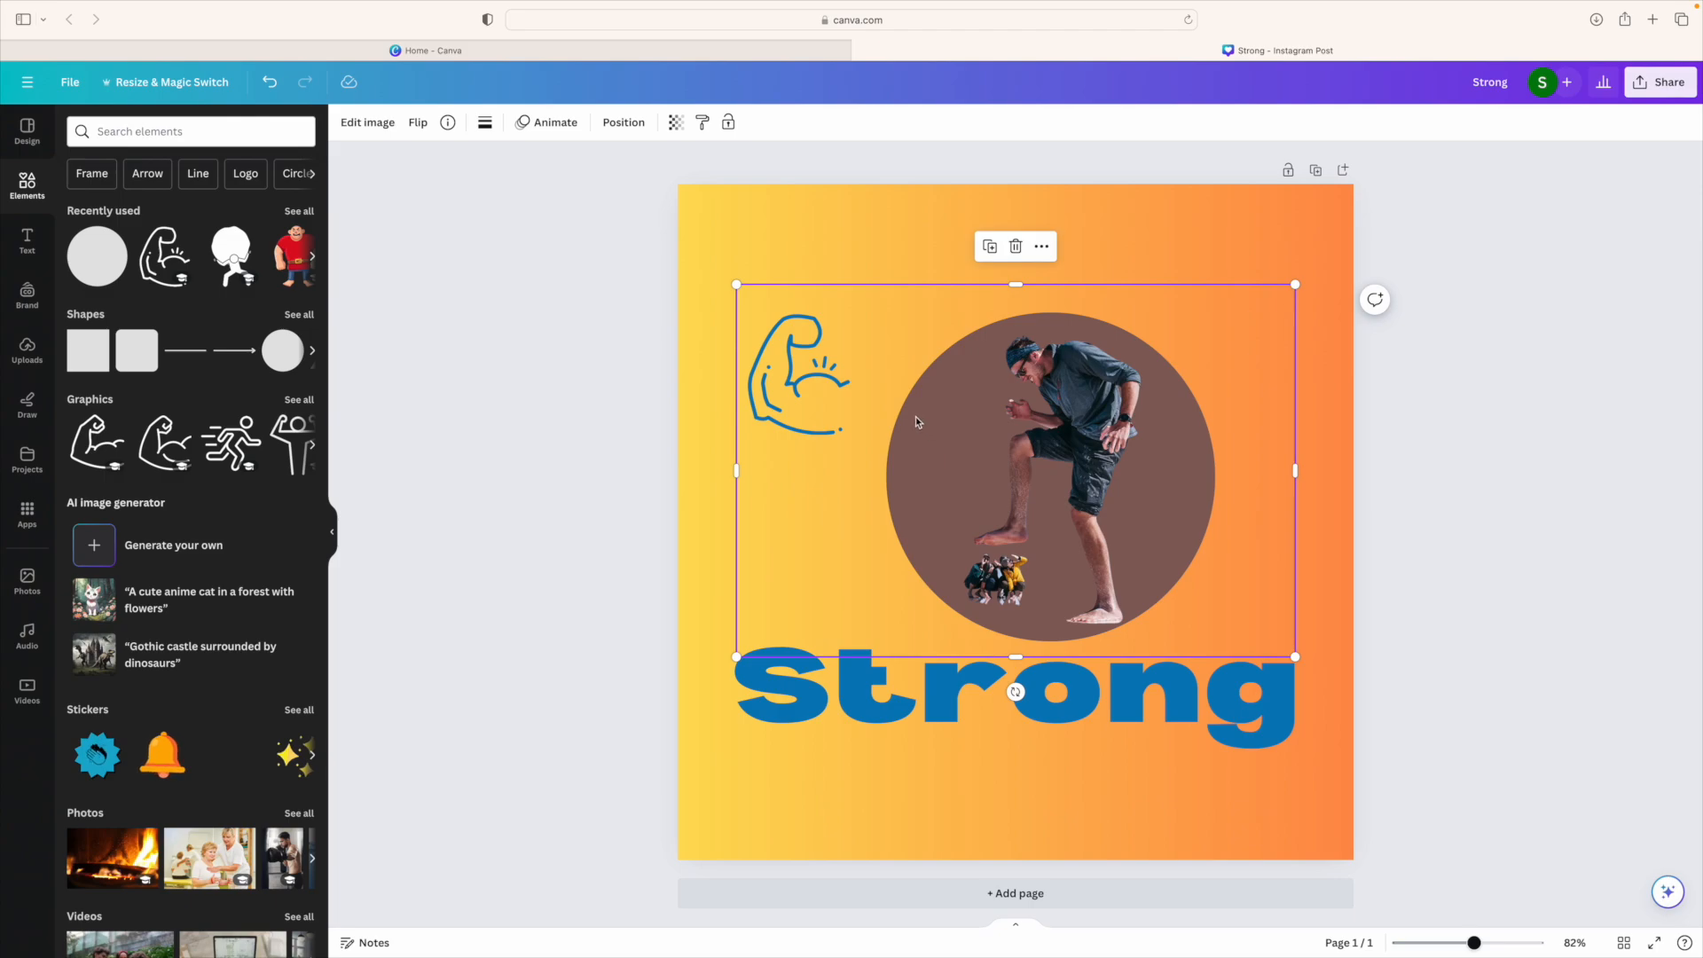
{"action": "left_click_drag", "start_coordinate": [1060, 435], "coordinate": [1172, 568]}
{"action": "left_click", "coordinate": [970, 362]}
{"action": "left_click", "coordinate": [422, 122]}
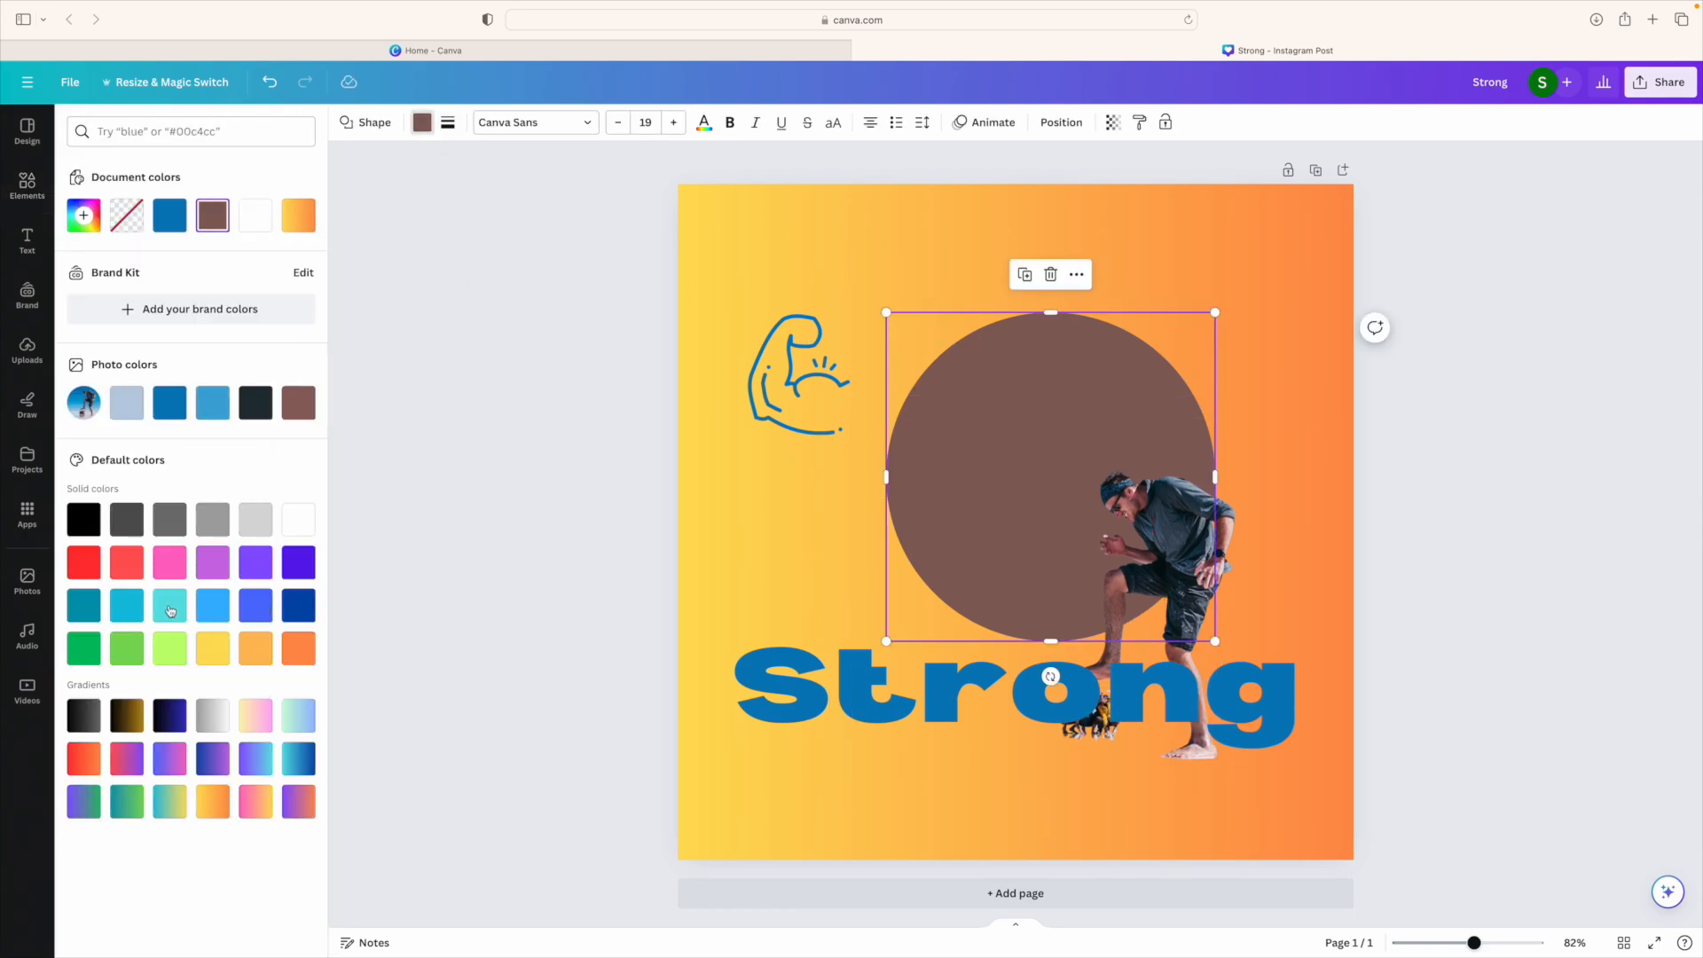
Step: Try orange, red and yellow fills on the circle, settle on dark blue, and nudge it up-left
{"action": "left_click", "coordinate": [298, 648]}
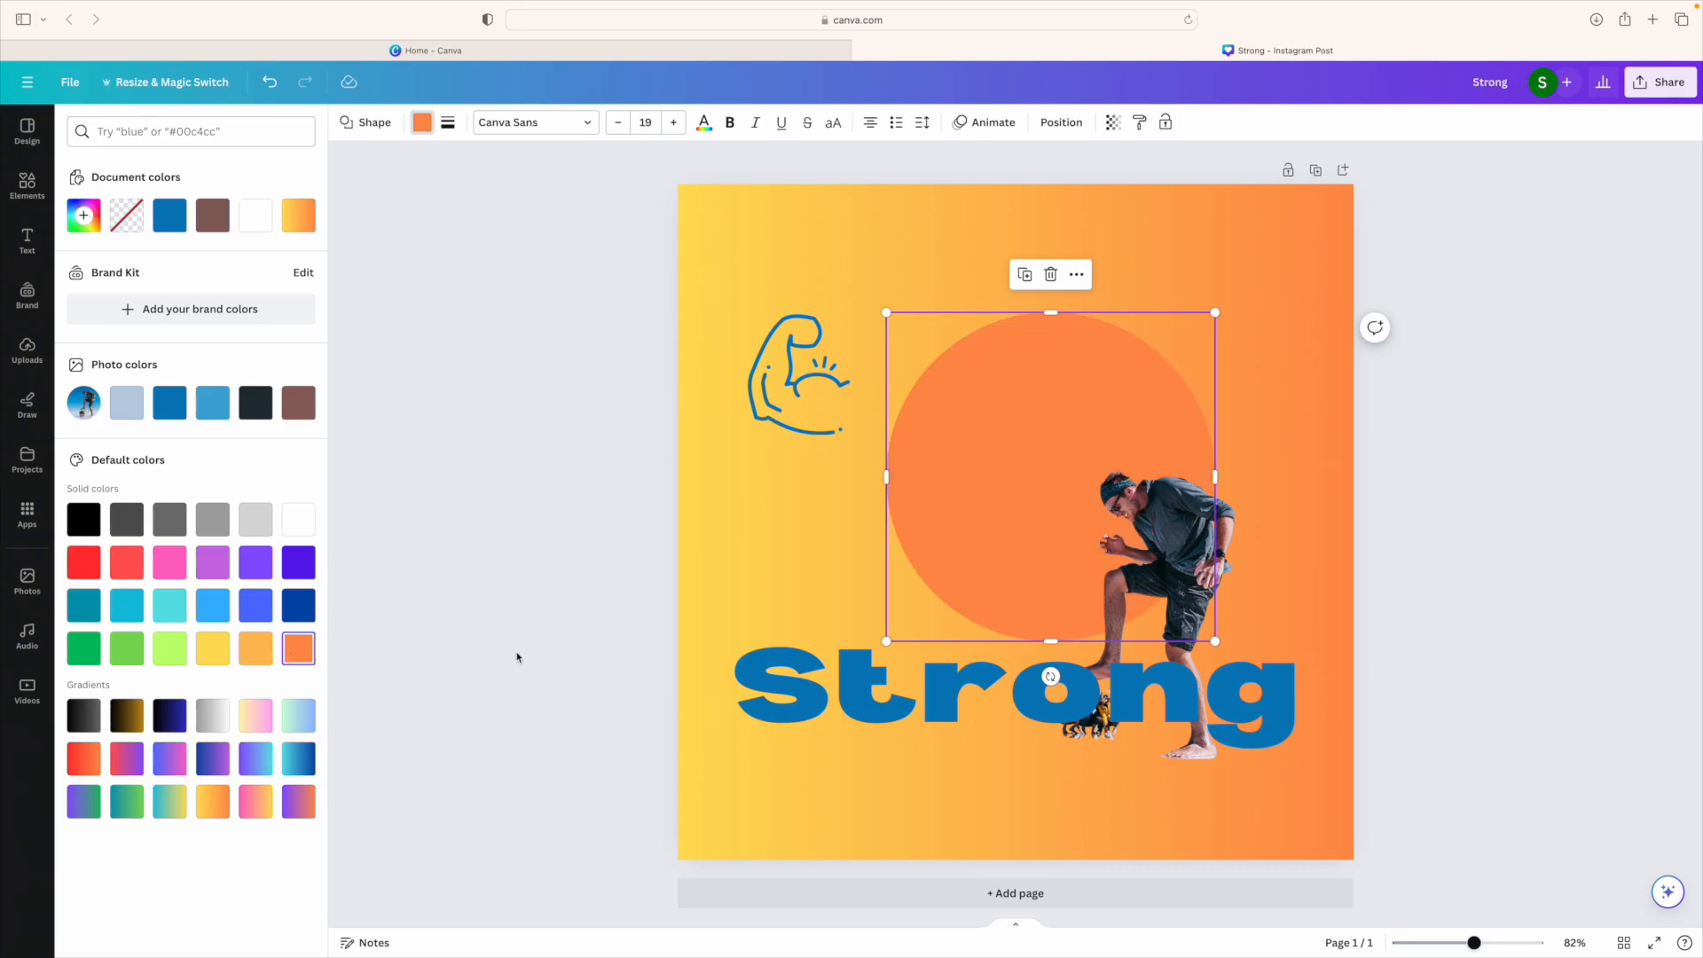
{"action": "left_click", "coordinate": [83, 561]}
{"action": "mouse_move", "coordinate": [1191, 564]}
{"action": "left_mouse_down"}
{"action": "mouse_move", "coordinate": [1087, 482]}
{"action": "mouse_move", "coordinate": [1190, 551]}
{"action": "mouse_move", "coordinate": [1195, 586]}
{"action": "left_mouse_up"}
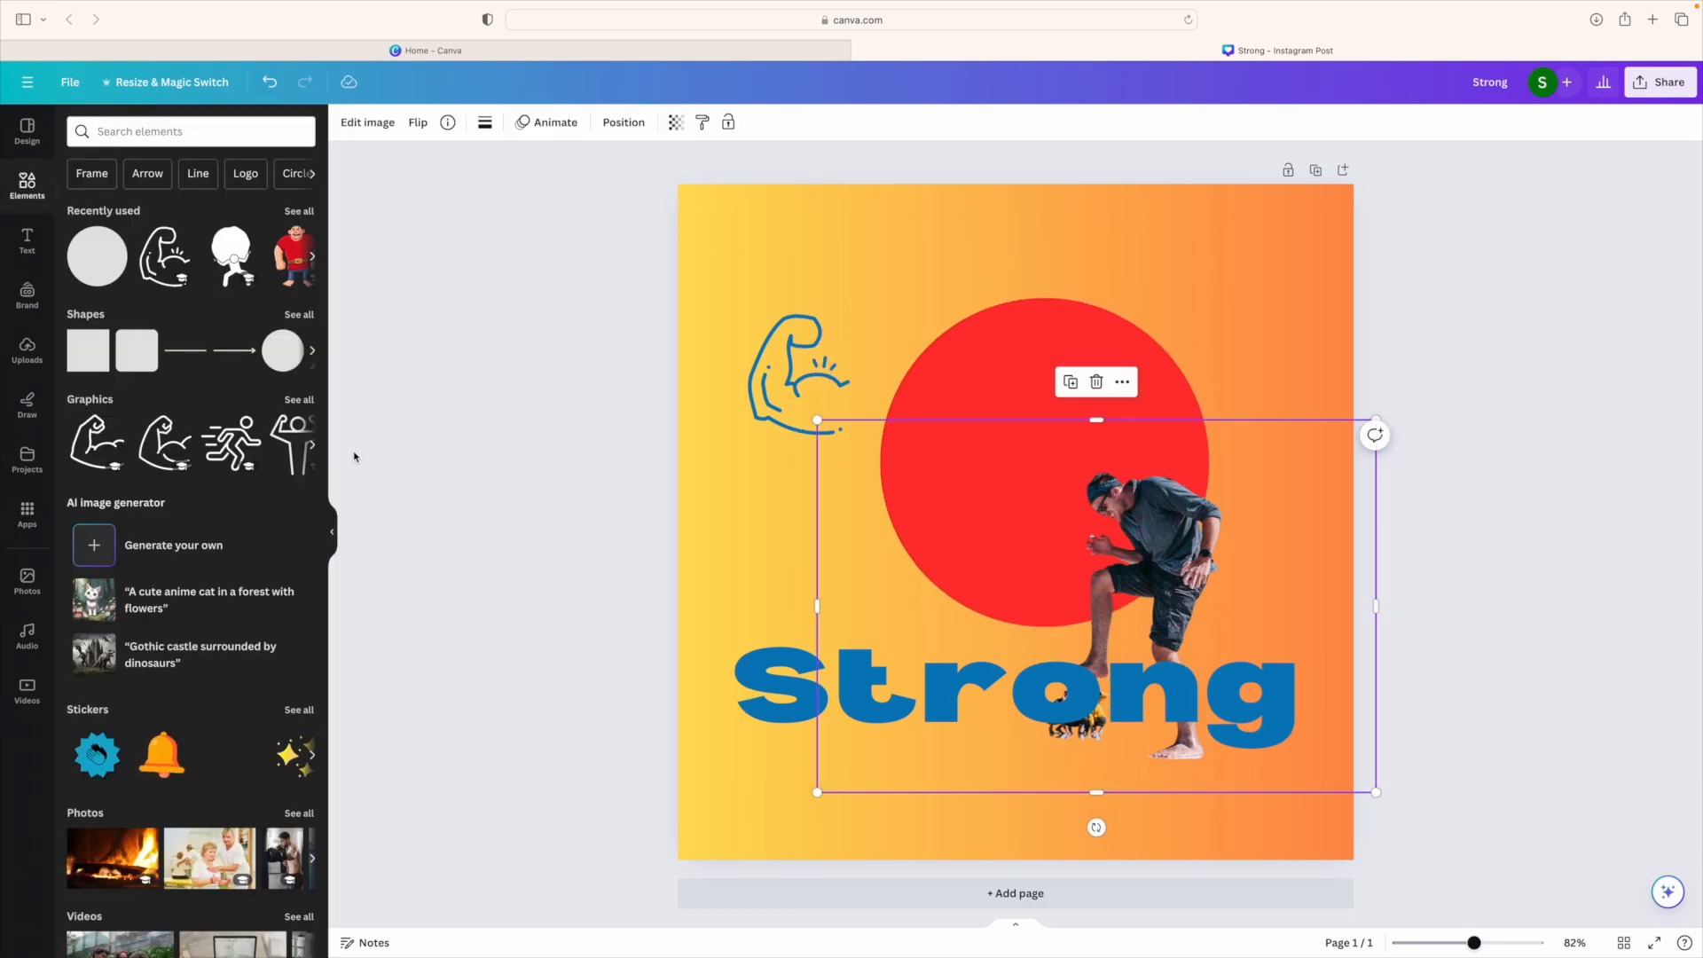
{"action": "left_click", "coordinate": [986, 354]}
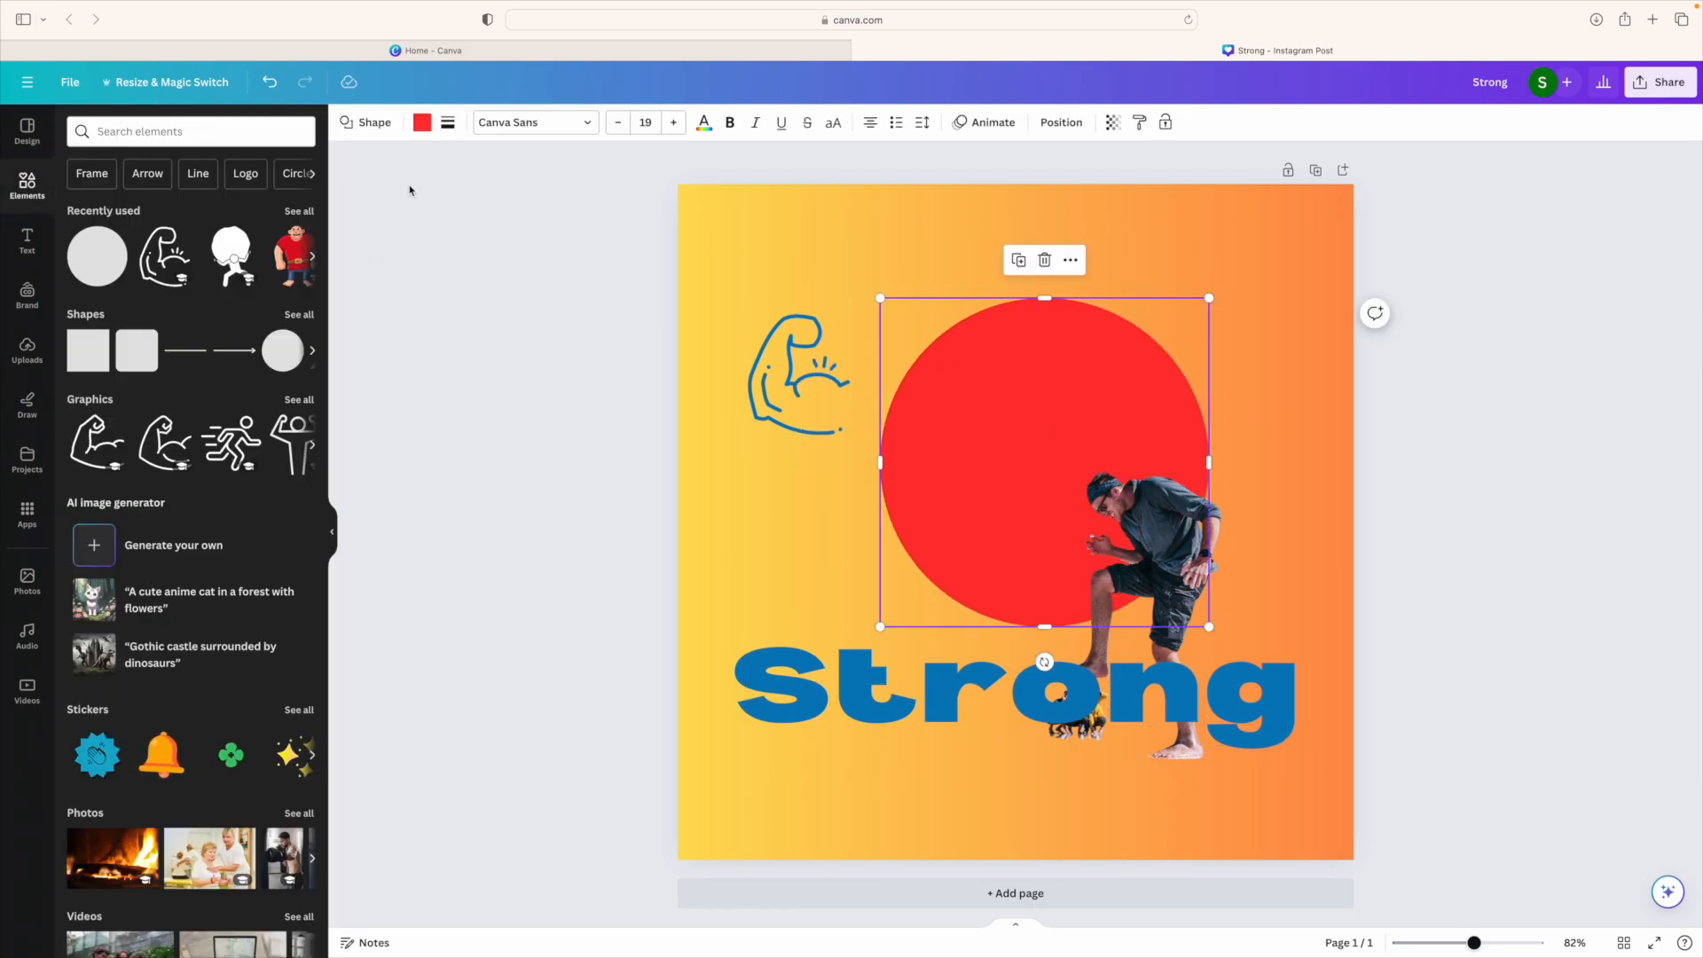
{"action": "left_click", "coordinate": [422, 123]}
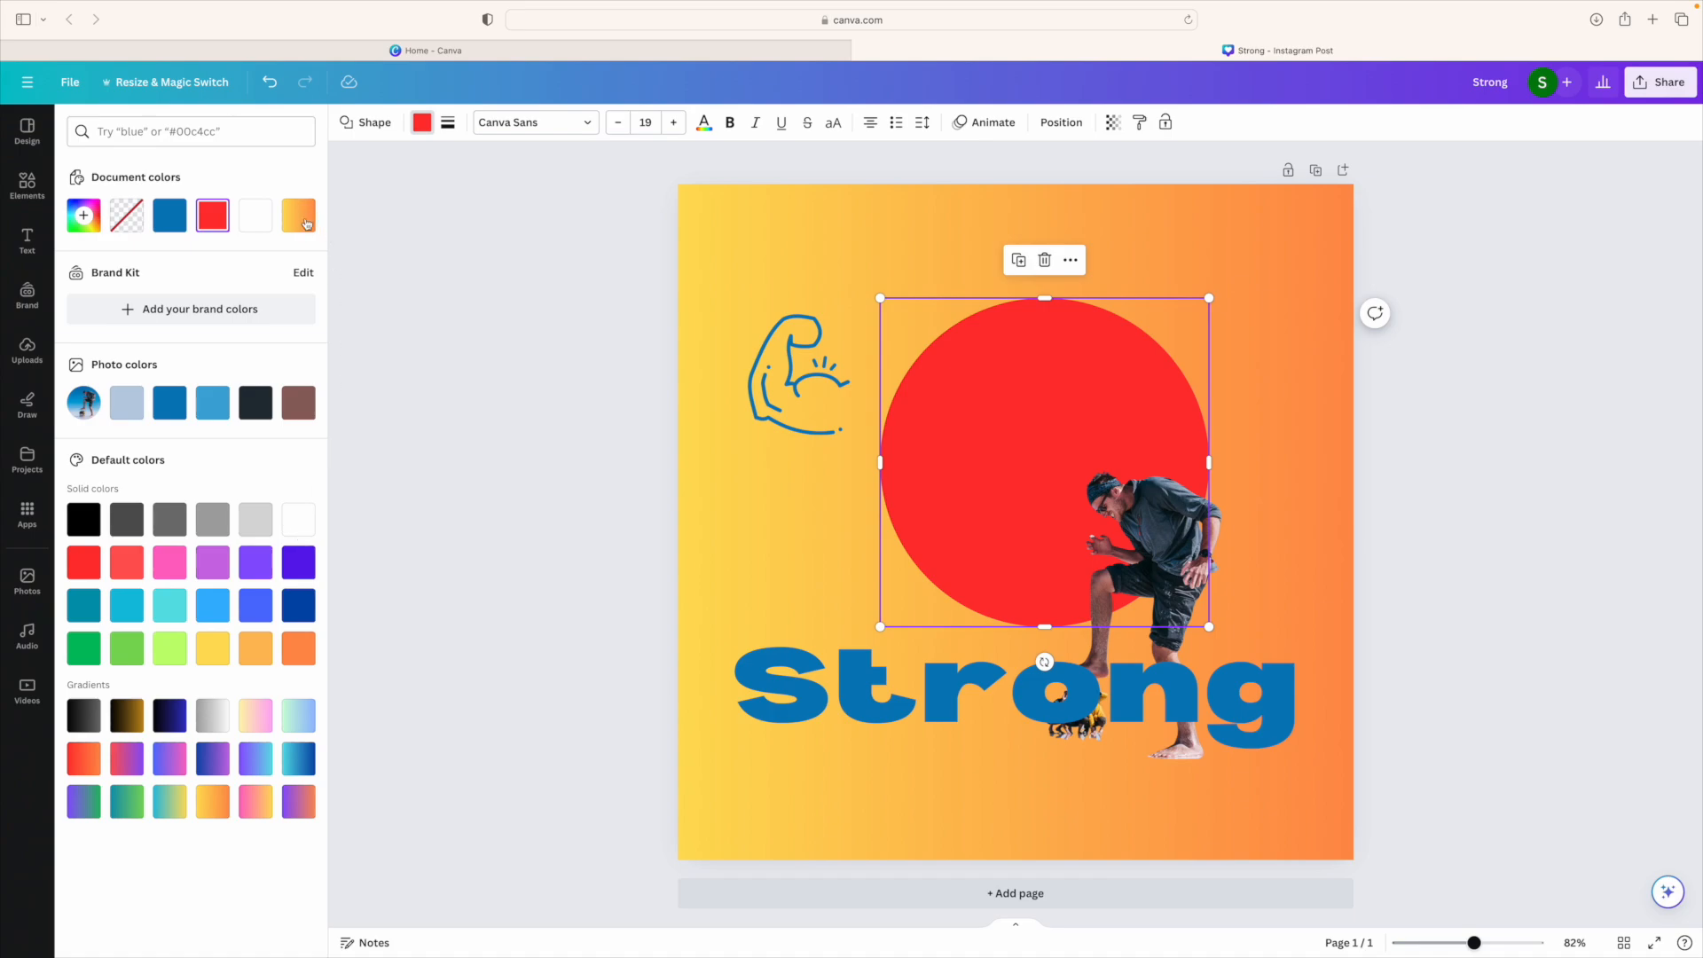
{"action": "left_click", "coordinate": [213, 649]}
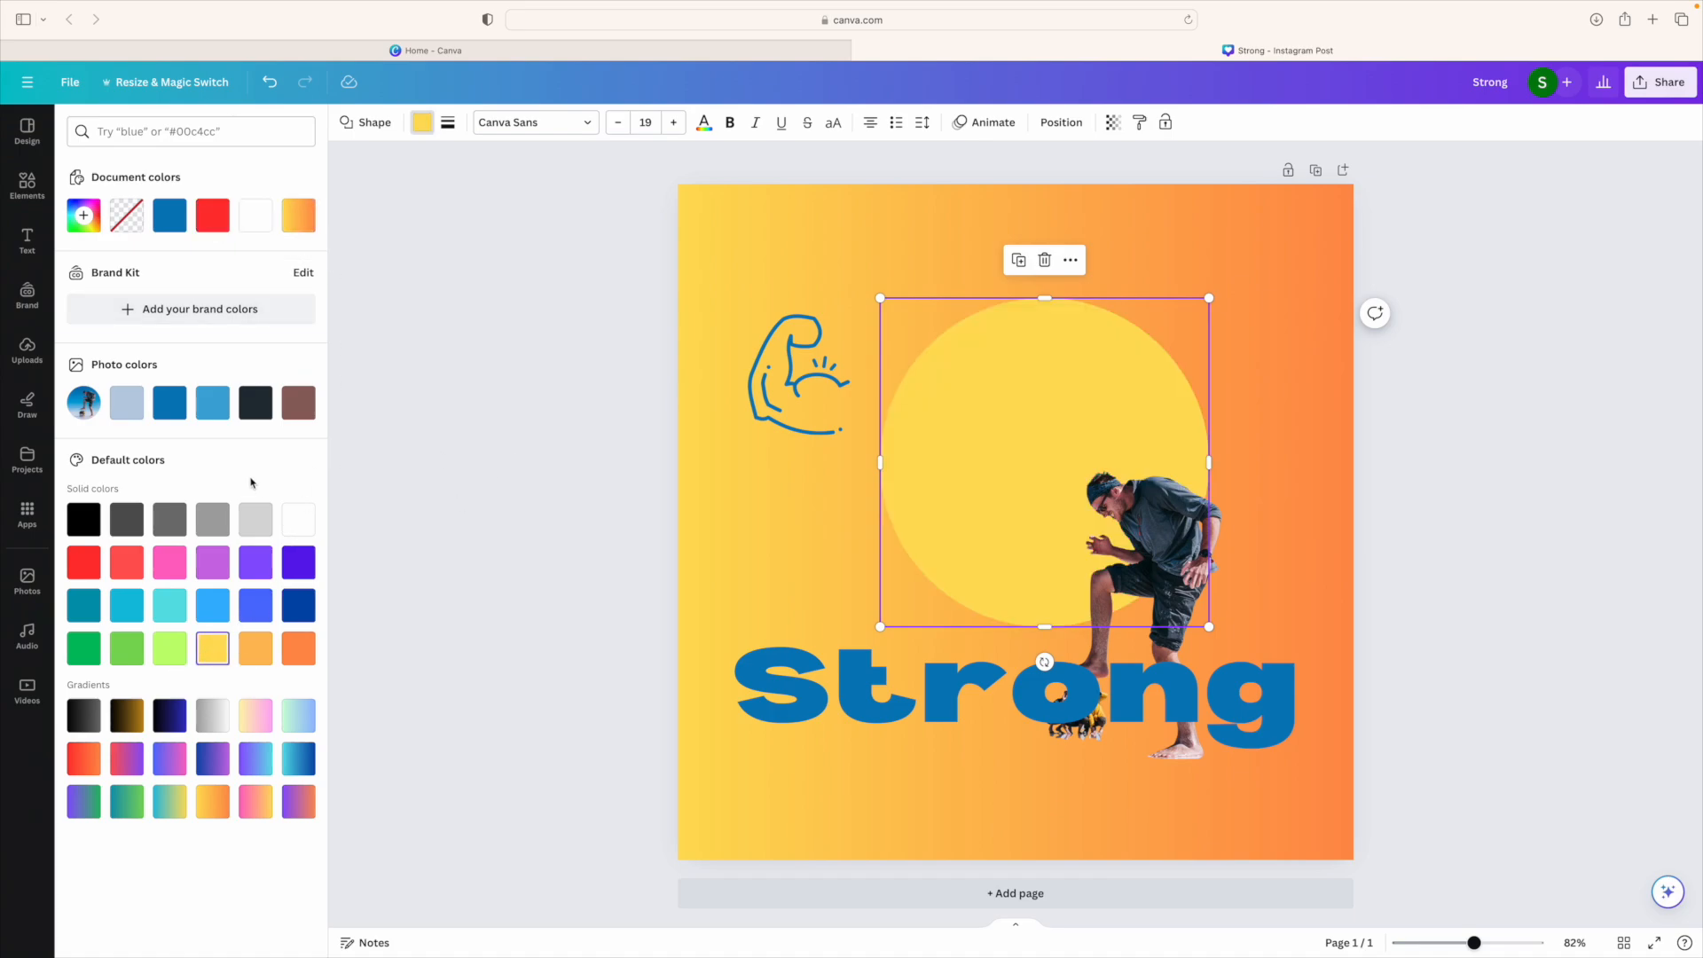
{"action": "left_click", "coordinate": [302, 607]}
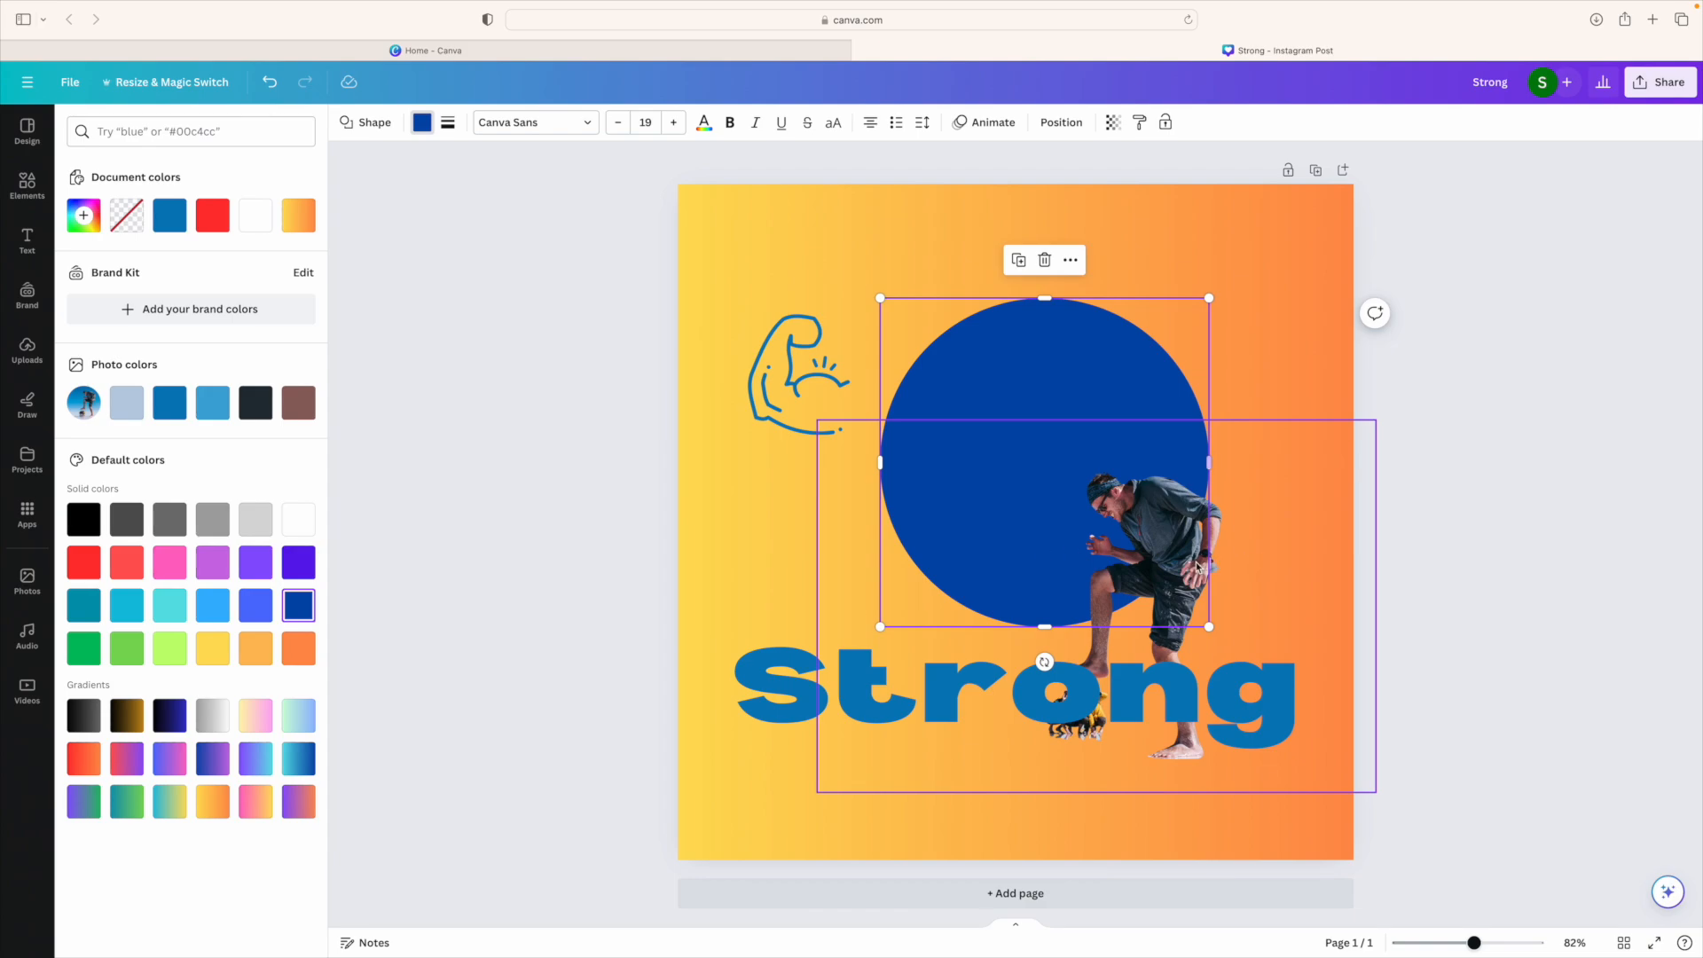
{"action": "left_click_drag", "start_coordinate": [1181, 565], "coordinate": [1142, 544]}
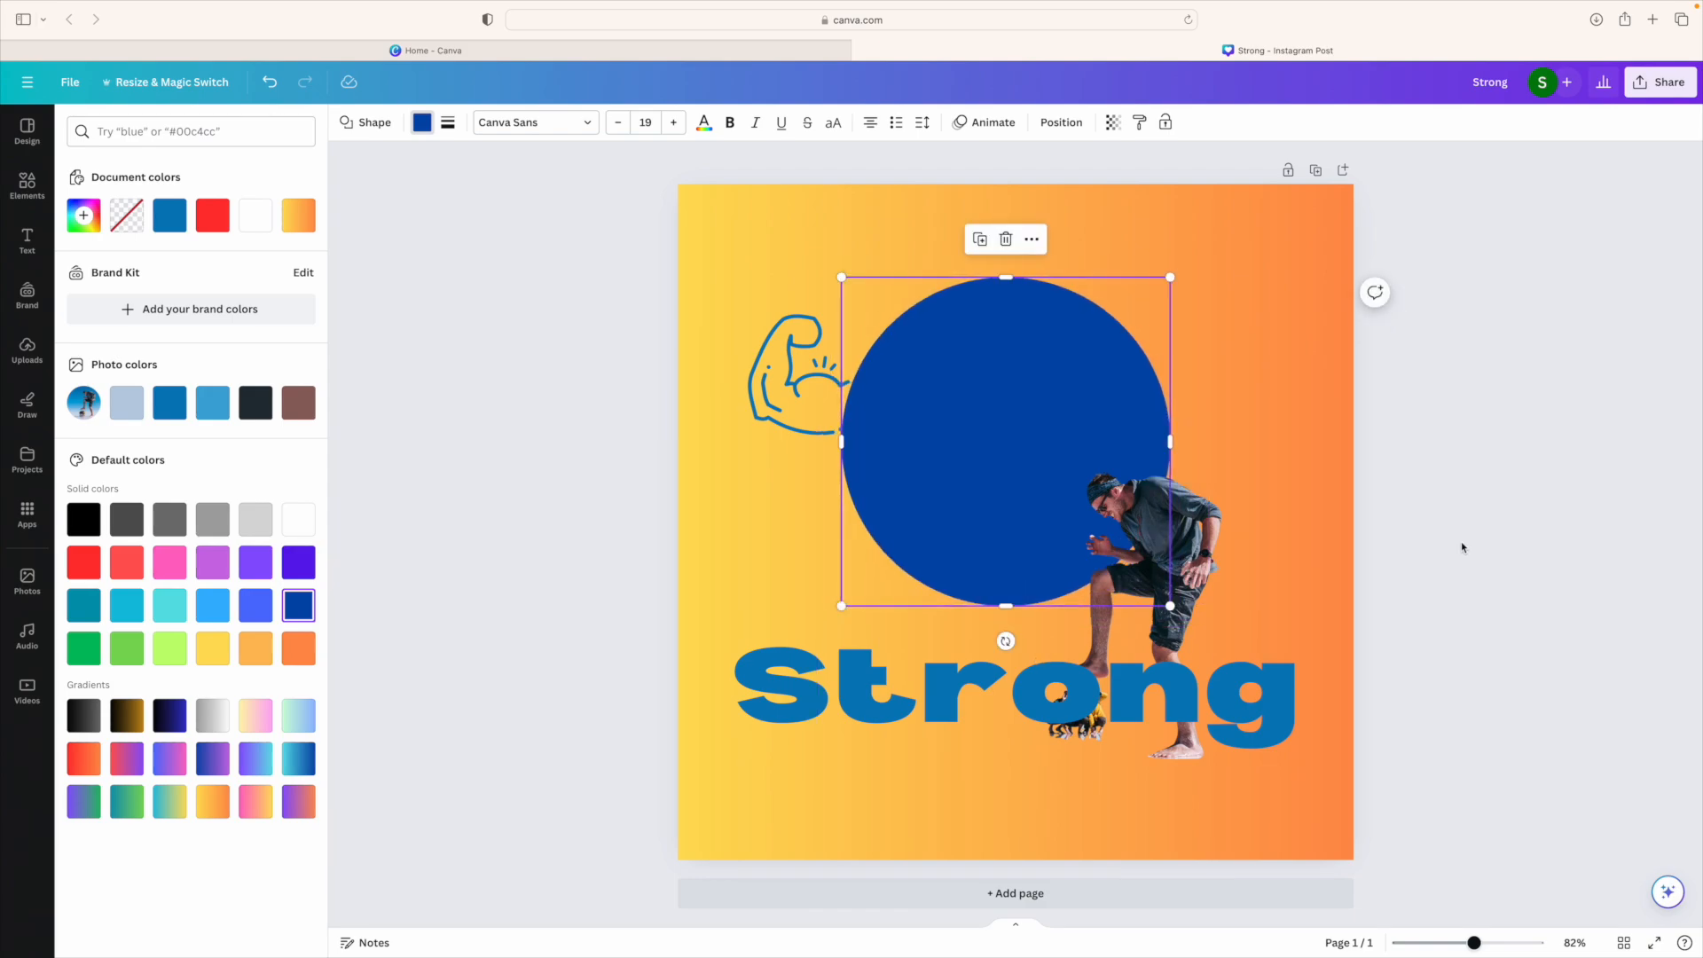
{"action": "left_click", "coordinate": [1254, 573]}
Step: Crop the man photo tightly around his figure
{"action": "double_click", "coordinate": [924, 555]}
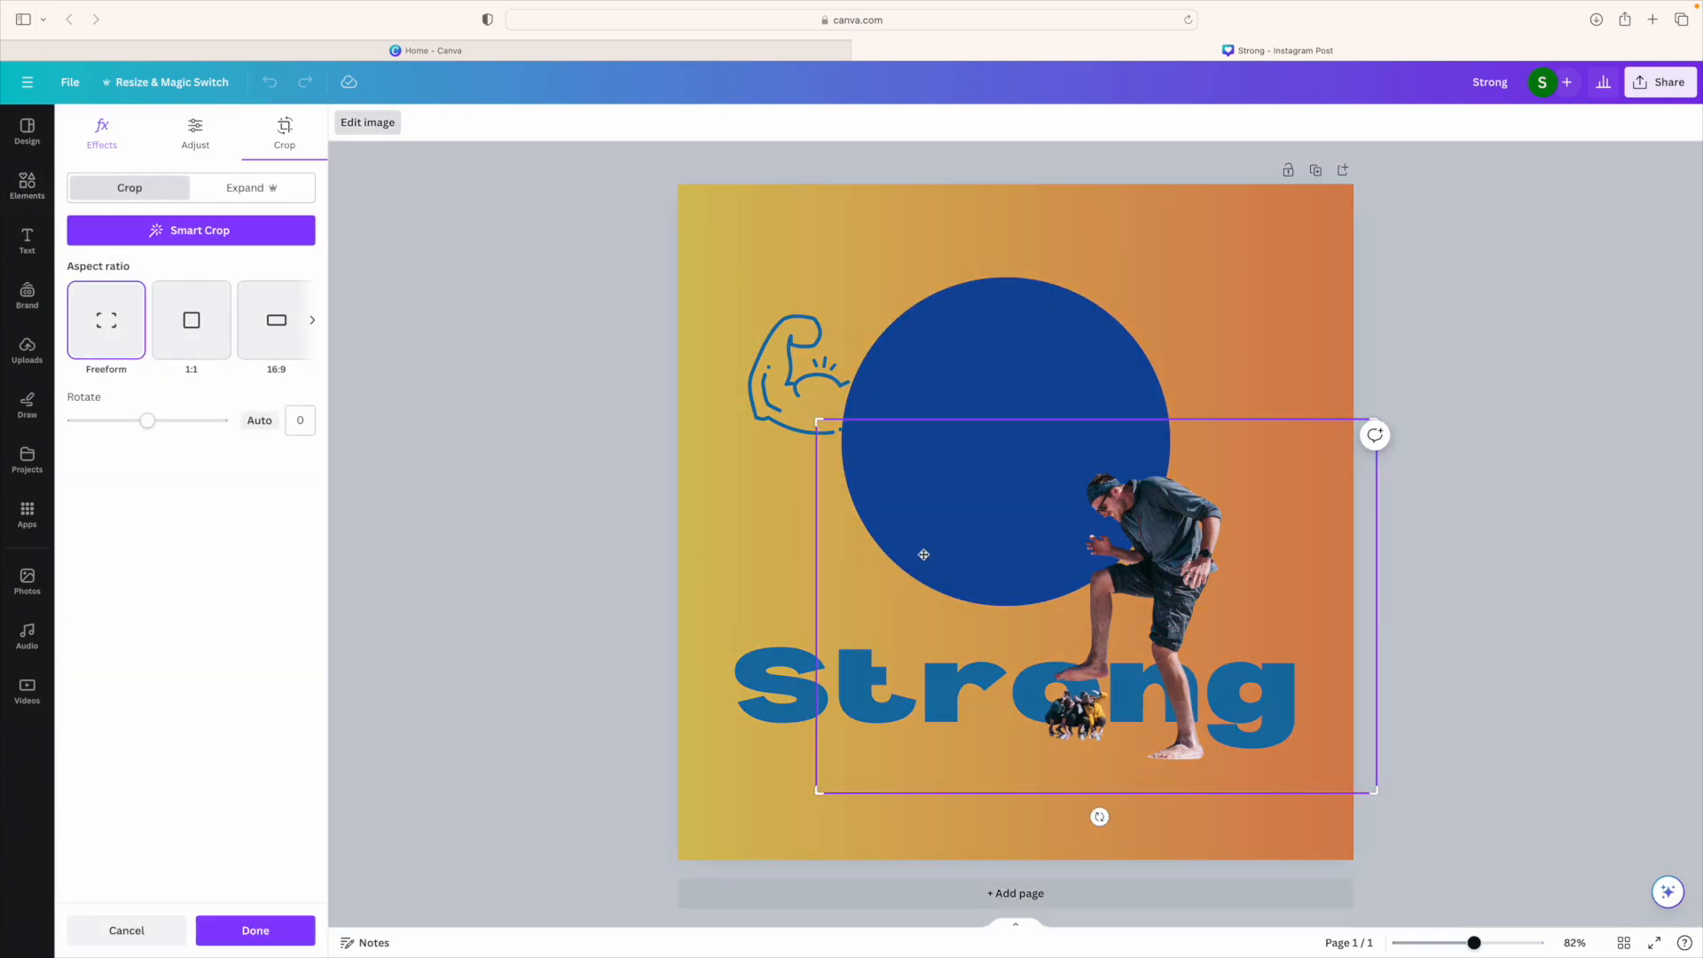
{"action": "left_click_drag", "start_coordinate": [814, 425], "coordinate": [1053, 440]}
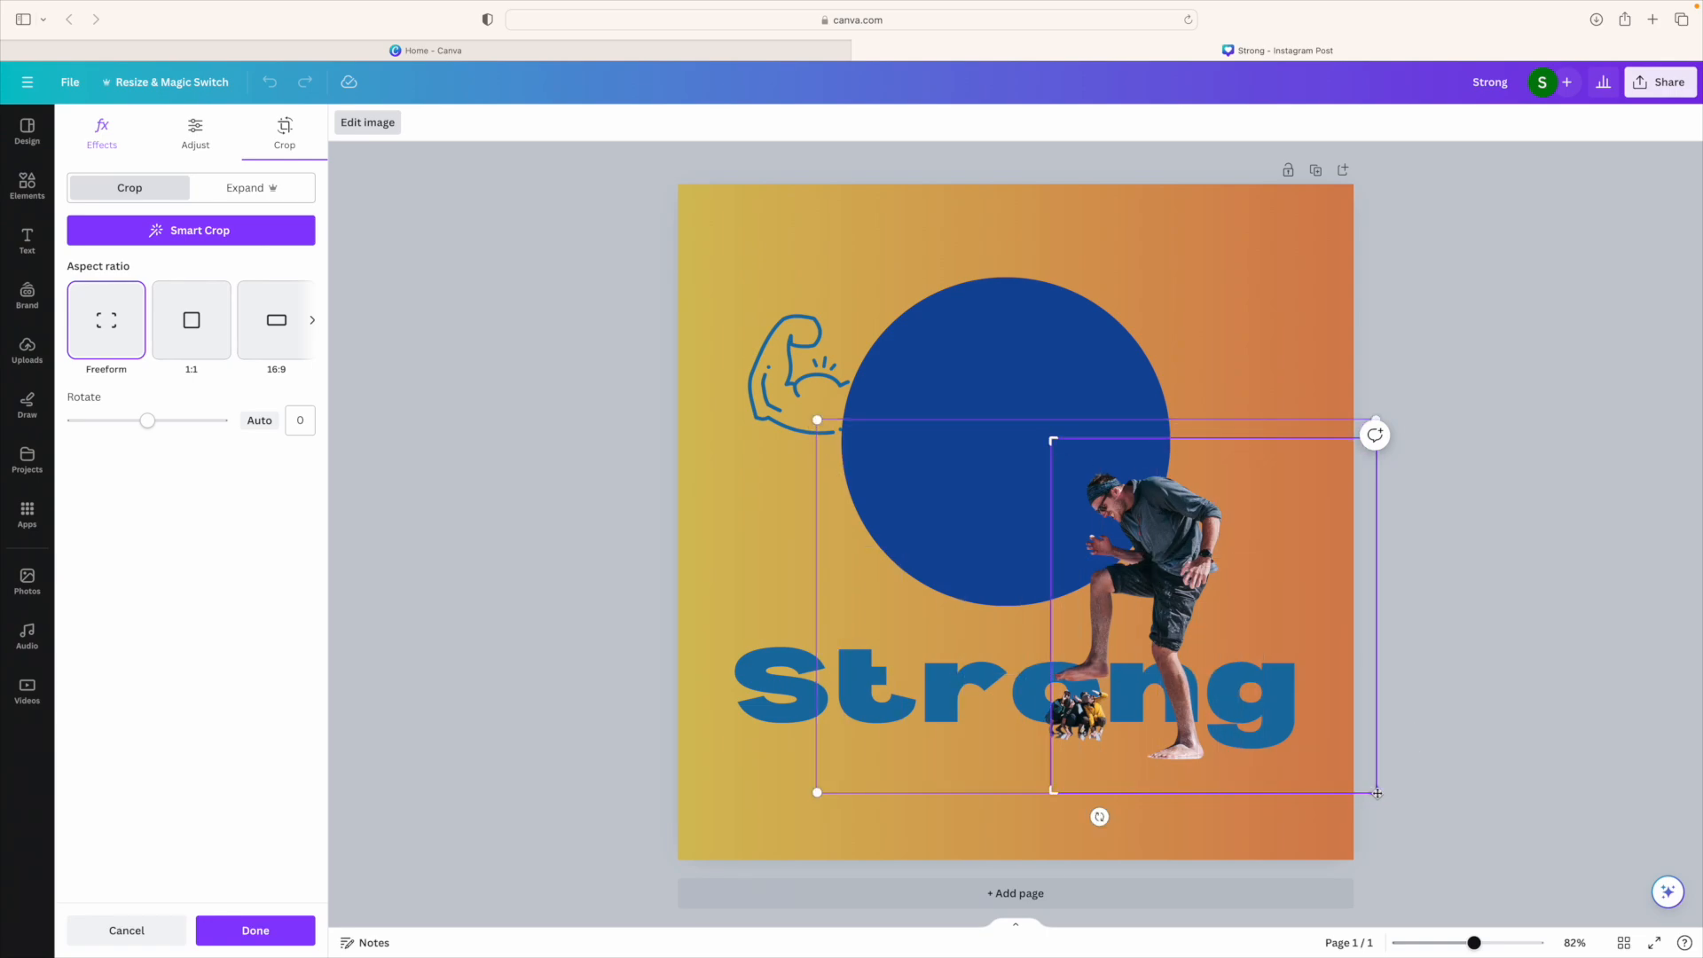
{"action": "left_click_drag", "start_coordinate": [1376, 792], "coordinate": [1268, 780]}
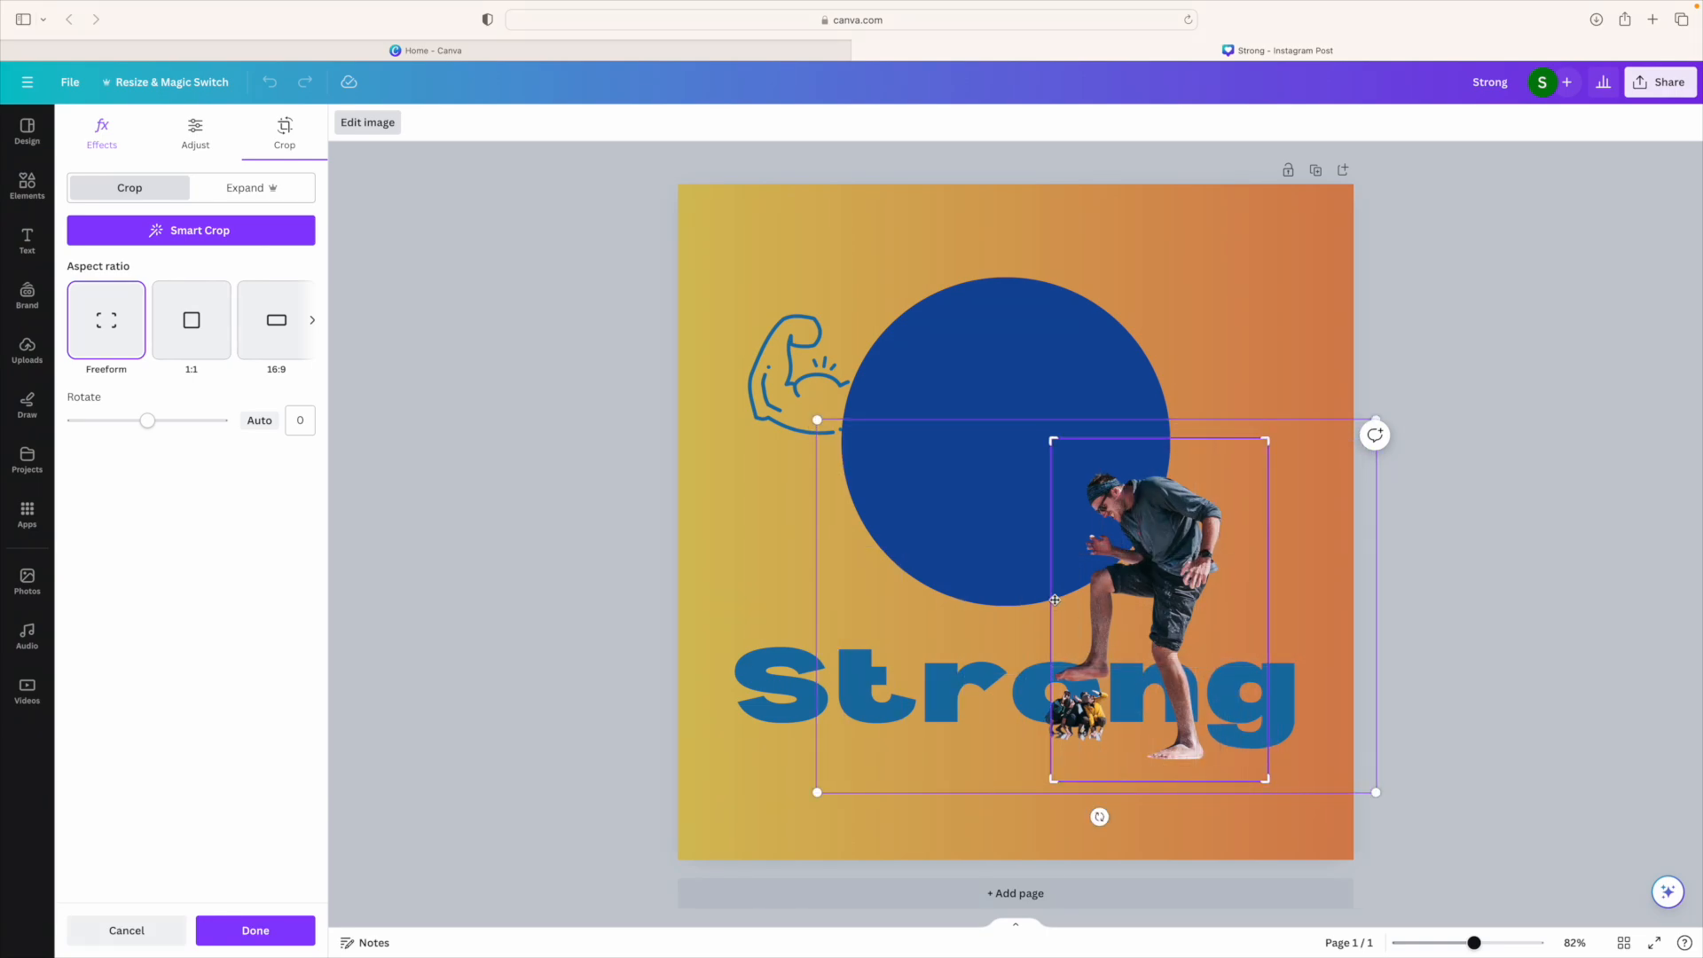
{"action": "left_click_drag", "start_coordinate": [1054, 782], "coordinate": [1019, 782]}
{"action": "mouse_move", "coordinate": [1152, 496]}
{"action": "left_mouse_down"}
{"action": "mouse_move", "coordinate": [1056, 486]}
{"action": "mouse_move", "coordinate": [1169, 481]}
{"action": "left_mouse_up"}
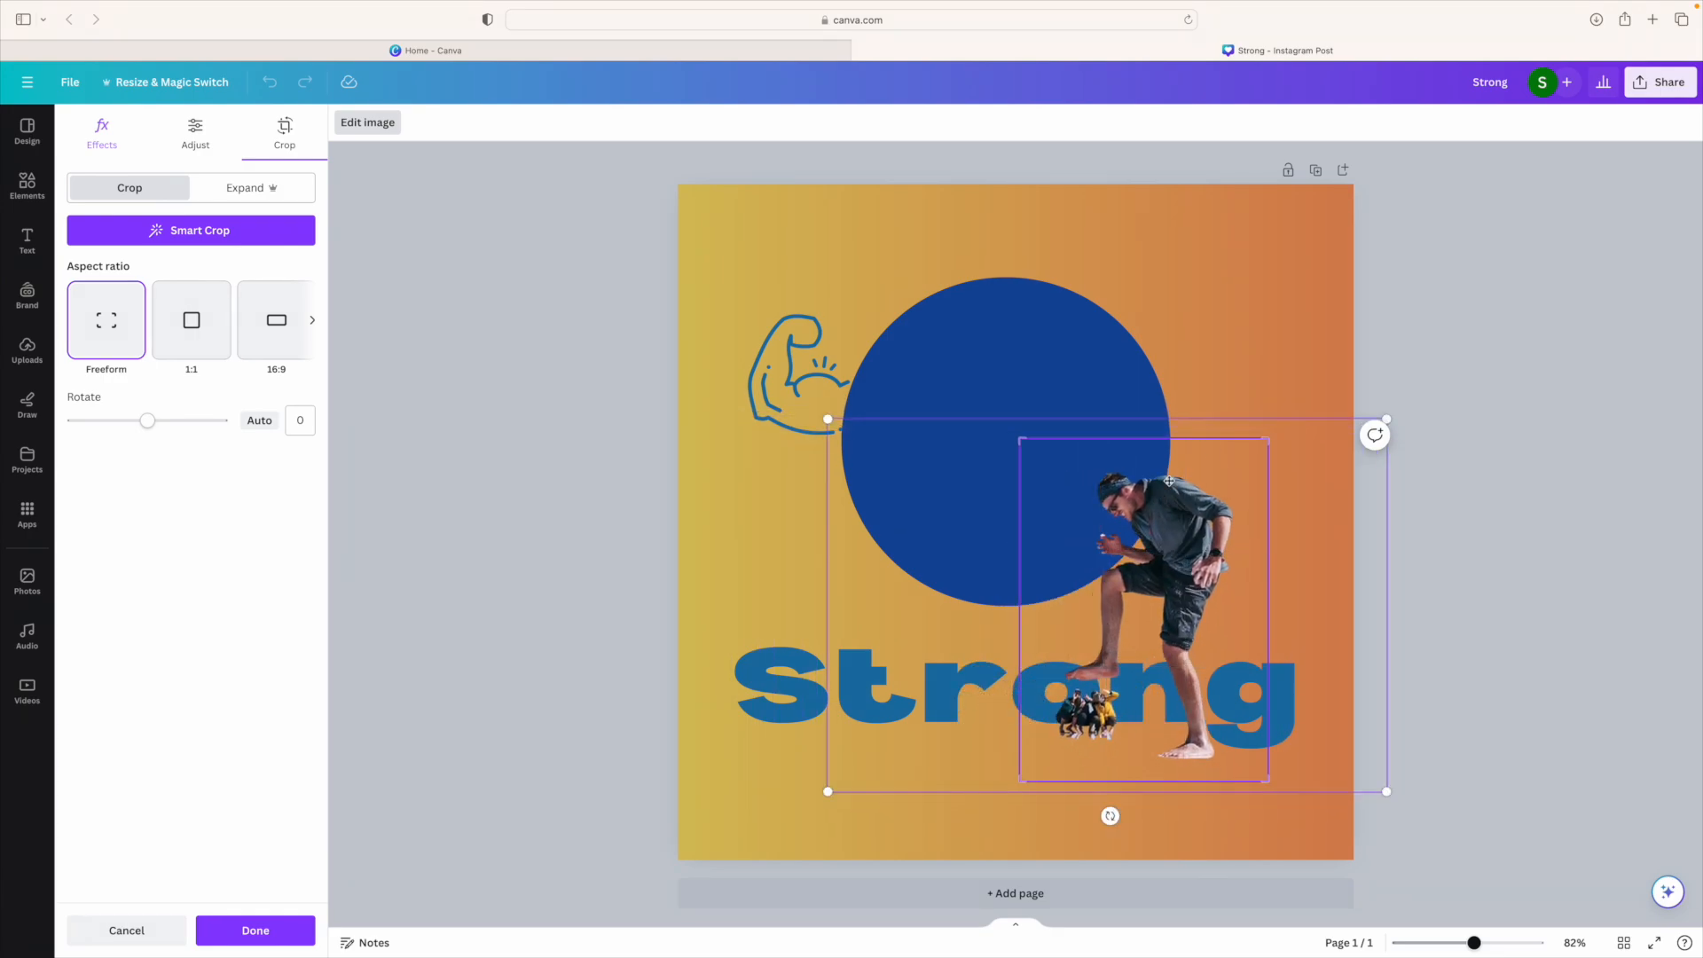
Step: Apply the crop, place the man inside the blue circle, and nudge the arm graphic higher
{"action": "left_click", "coordinate": [1252, 344]}
{"action": "left_click_drag", "start_coordinate": [1157, 586], "coordinate": [1015, 414]}
{"action": "left_click_drag", "start_coordinate": [790, 396], "coordinate": [764, 312]}
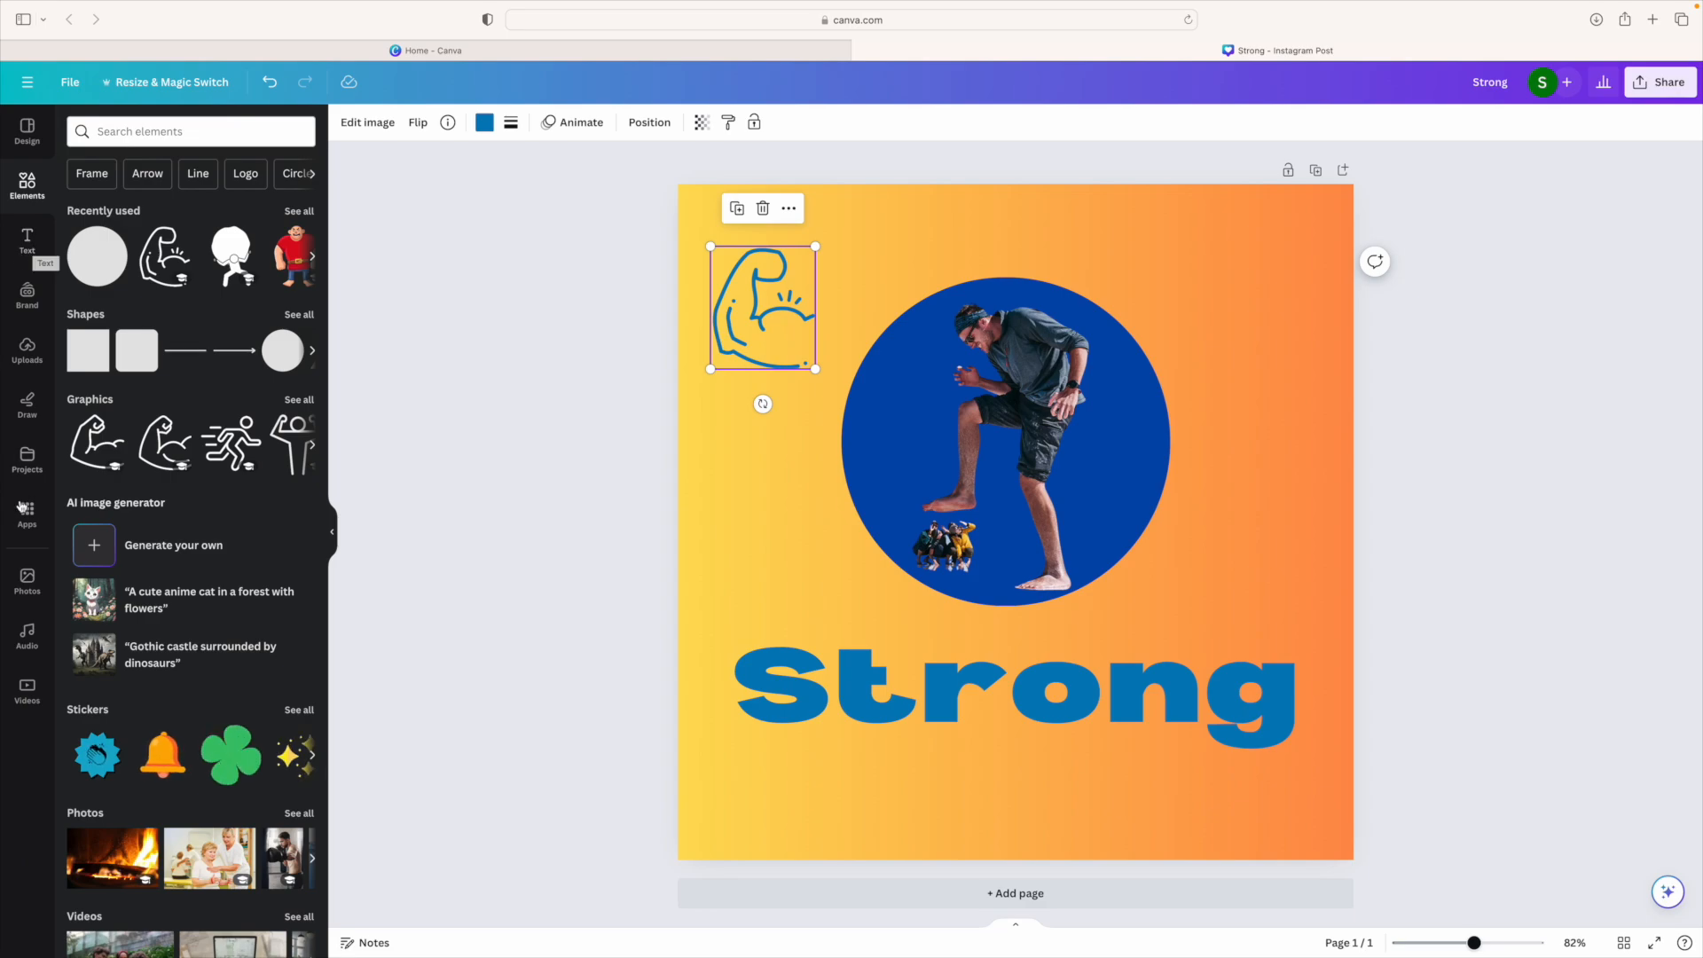
Step: Search elements for 'gradient' graphics, browse the results, and move the flexed arm slightly lower
{"action": "left_click", "coordinate": [24, 579]}
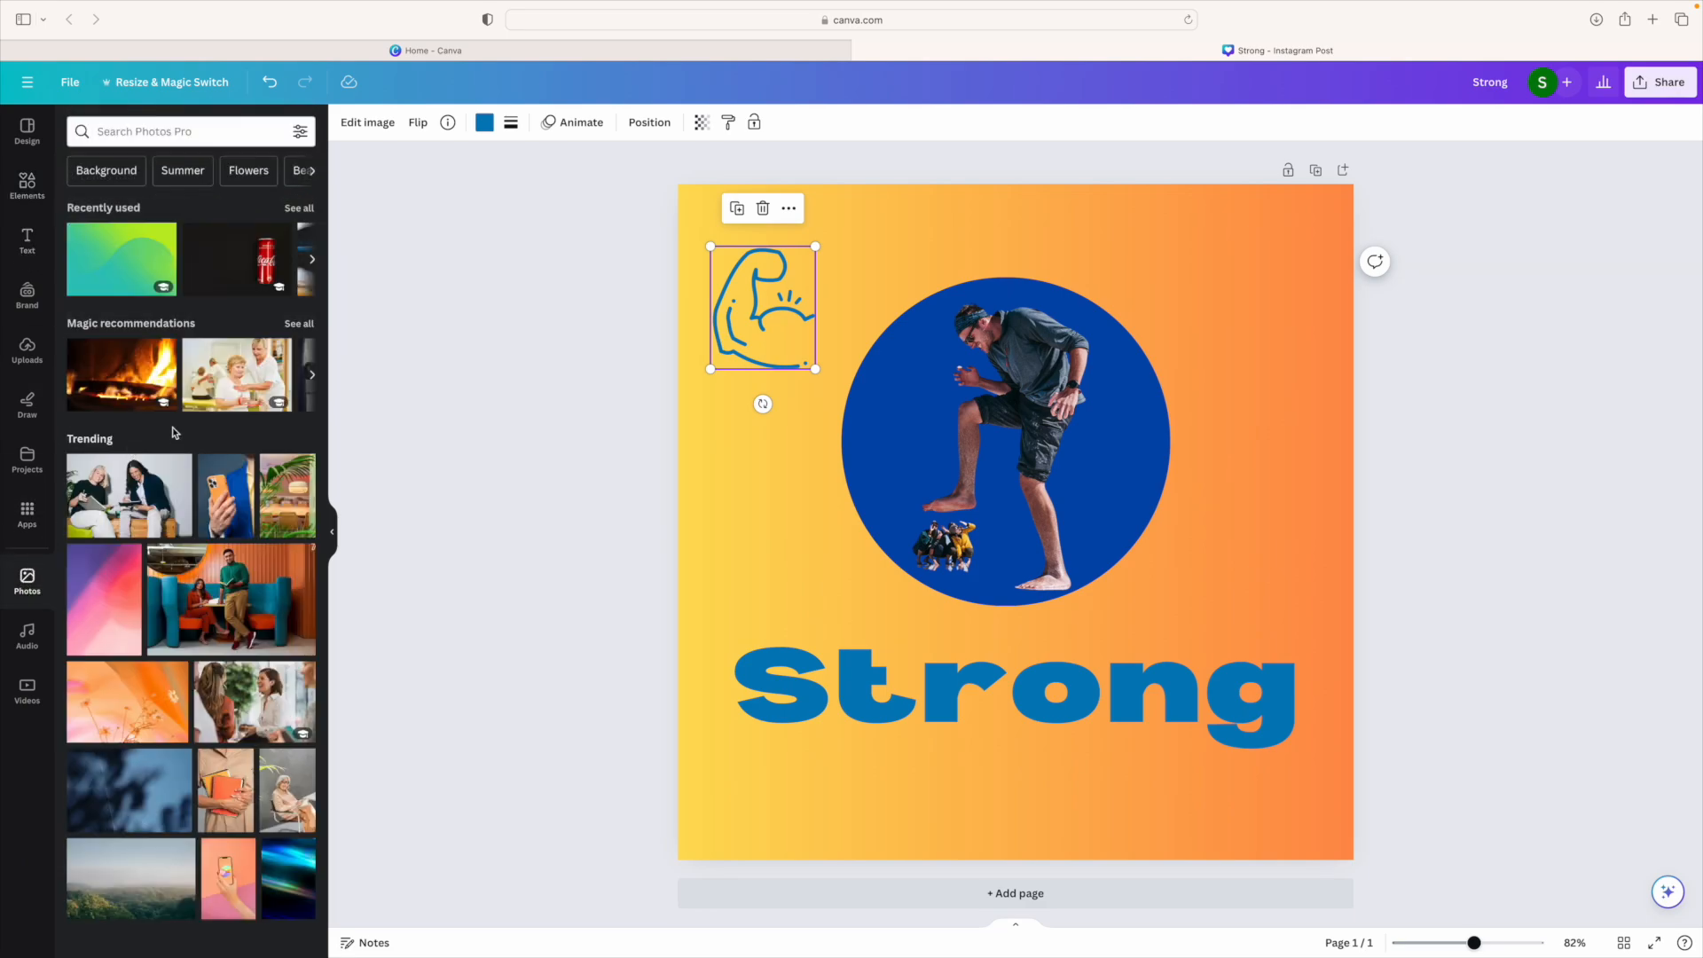
{"action": "left_click", "coordinate": [16, 186]}
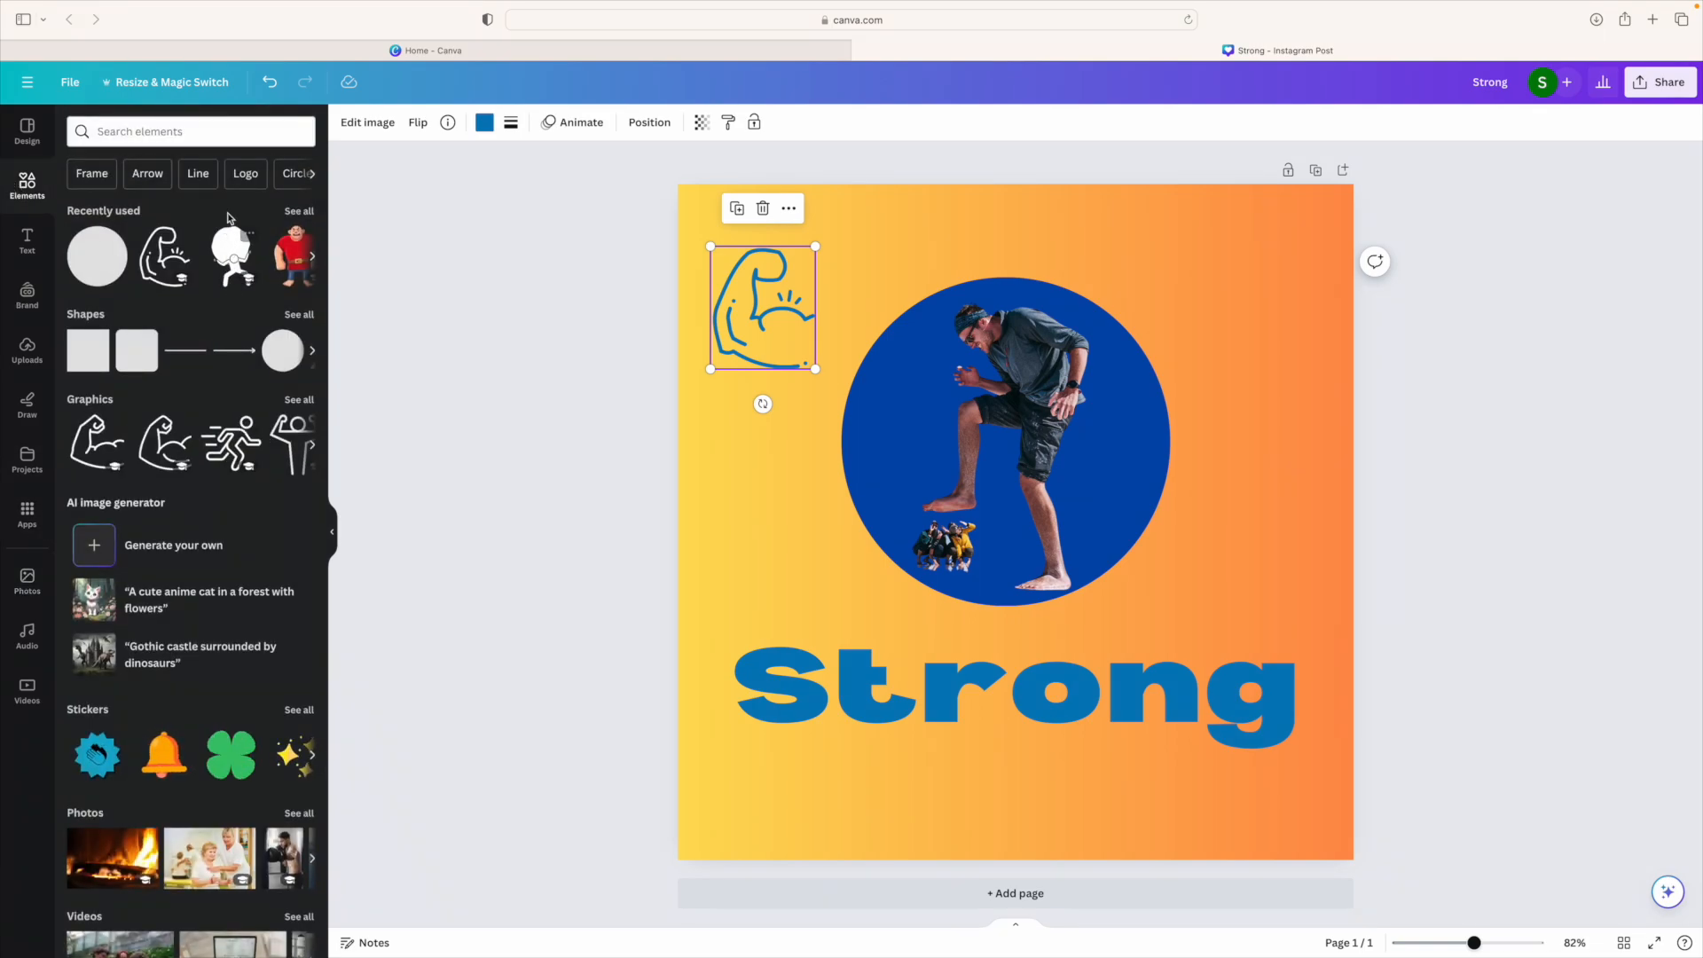
{"action": "left_click", "coordinate": [119, 133]}
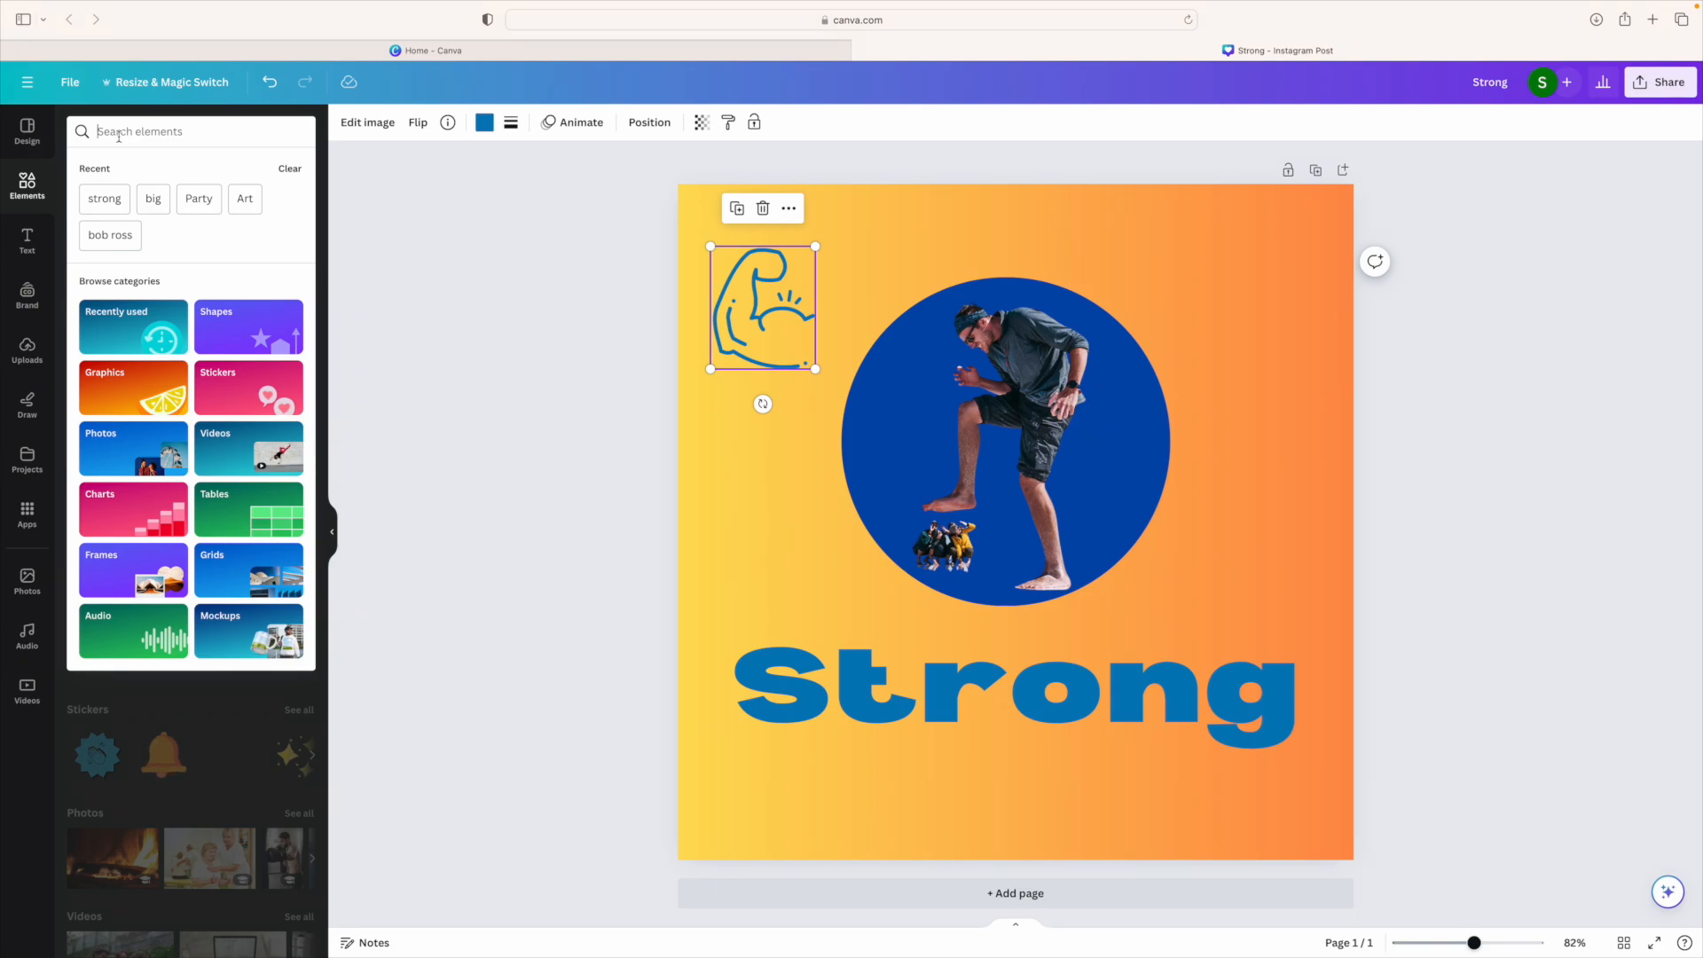
{"action": "type", "text": "gradient"}
{"action": "key", "text": "Return"}
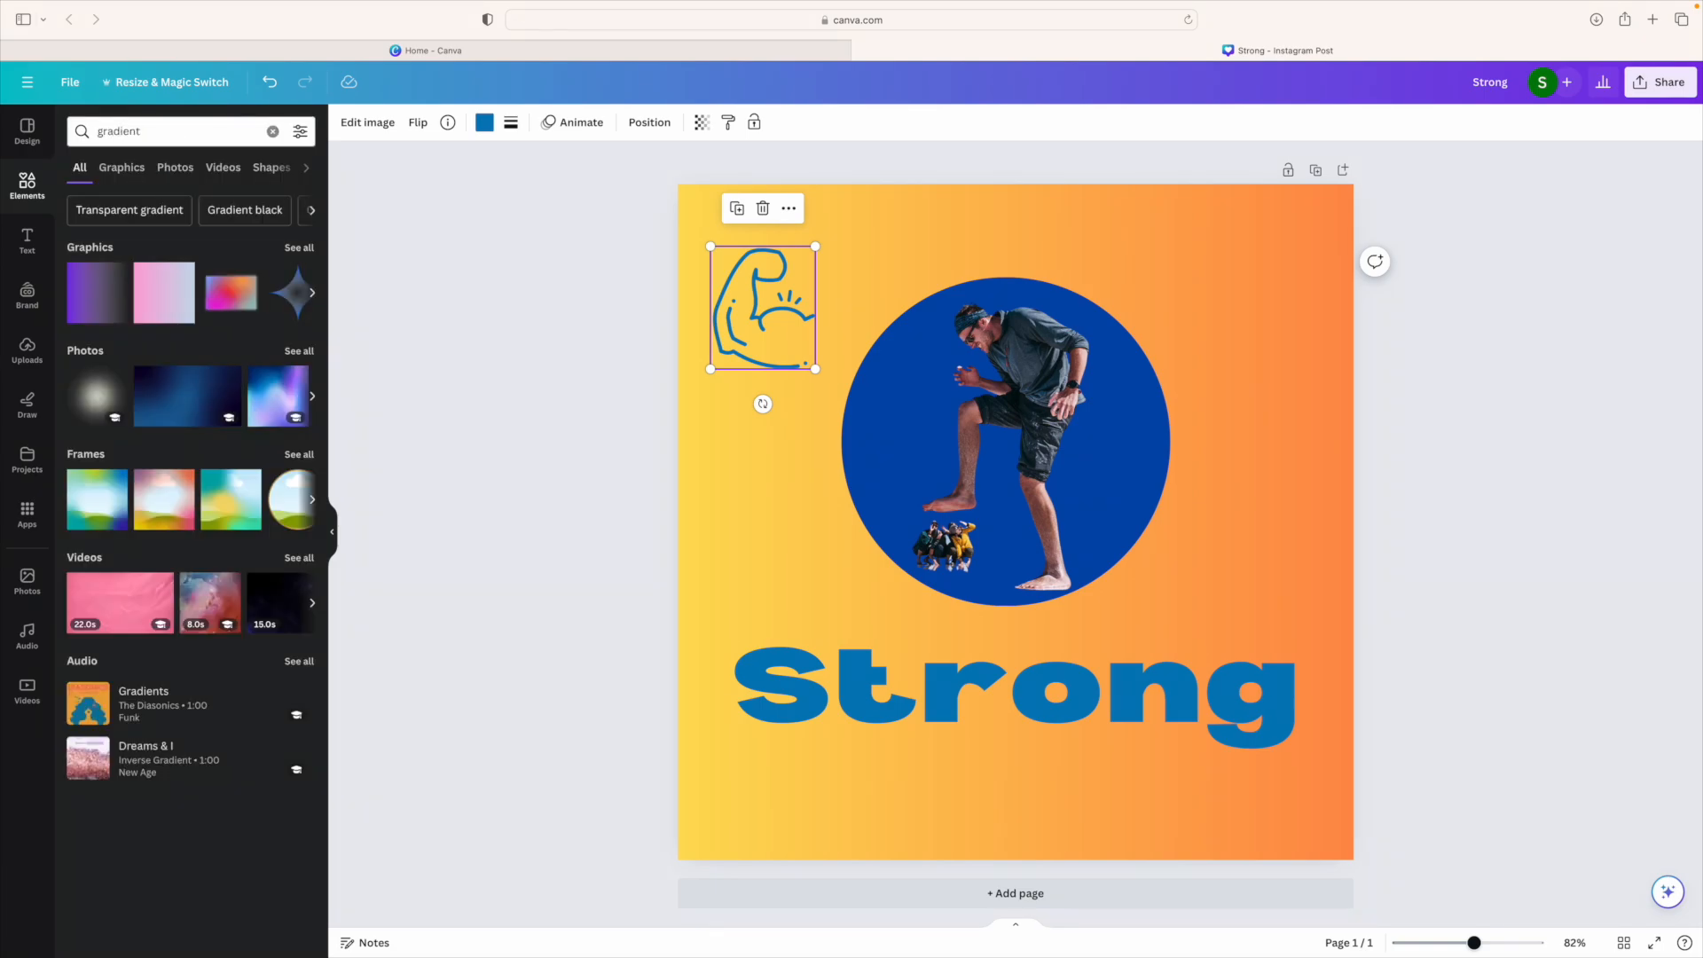
{"action": "left_click", "coordinate": [121, 168]}
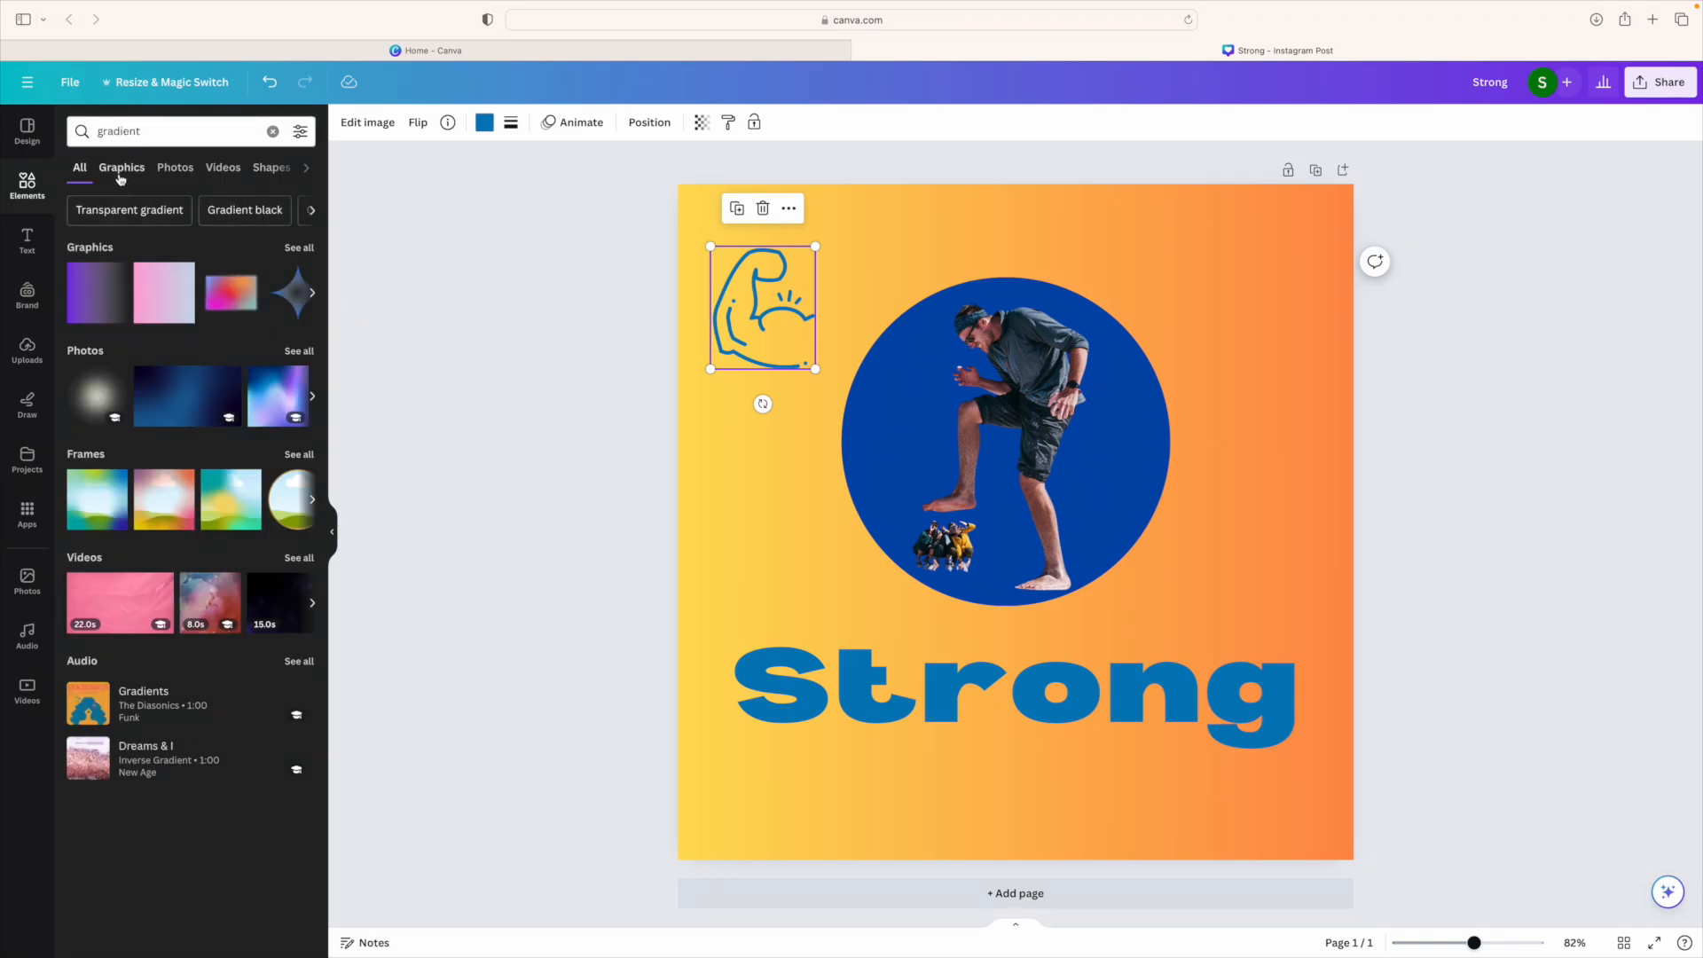
{"action": "scroll", "coordinate": [186, 707], "scroll_direction": "down", "scroll_amount": 3}
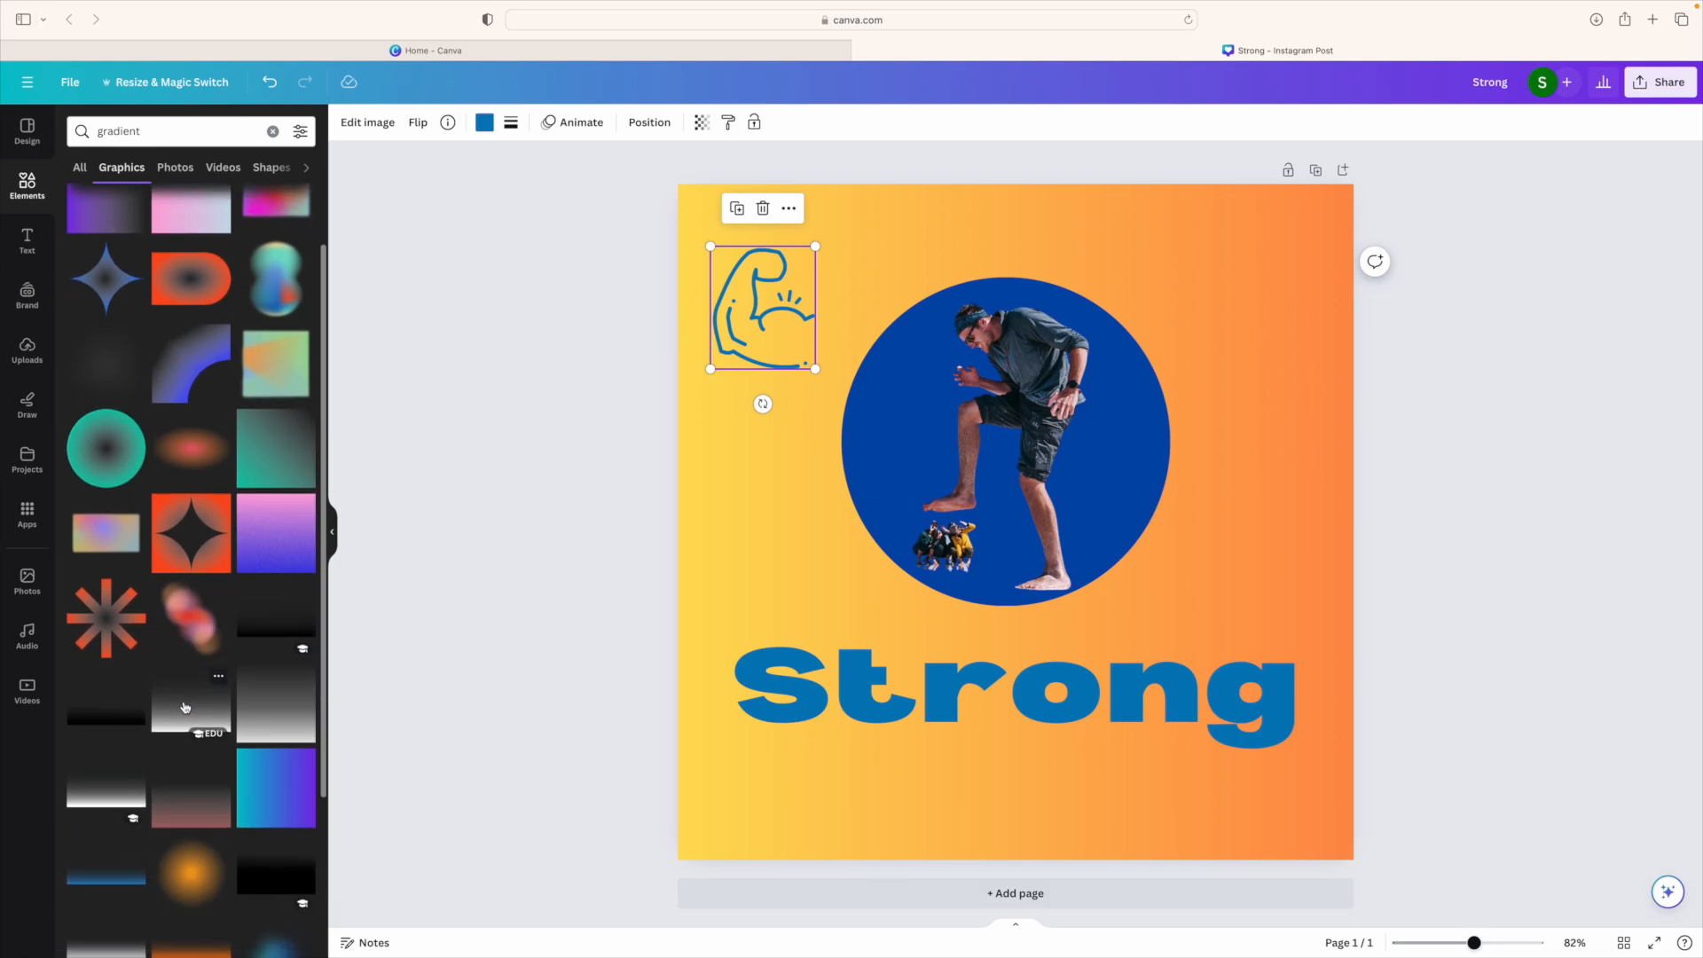
{"action": "scroll", "coordinate": [185, 707], "scroll_direction": "down", "scroll_amount": 2}
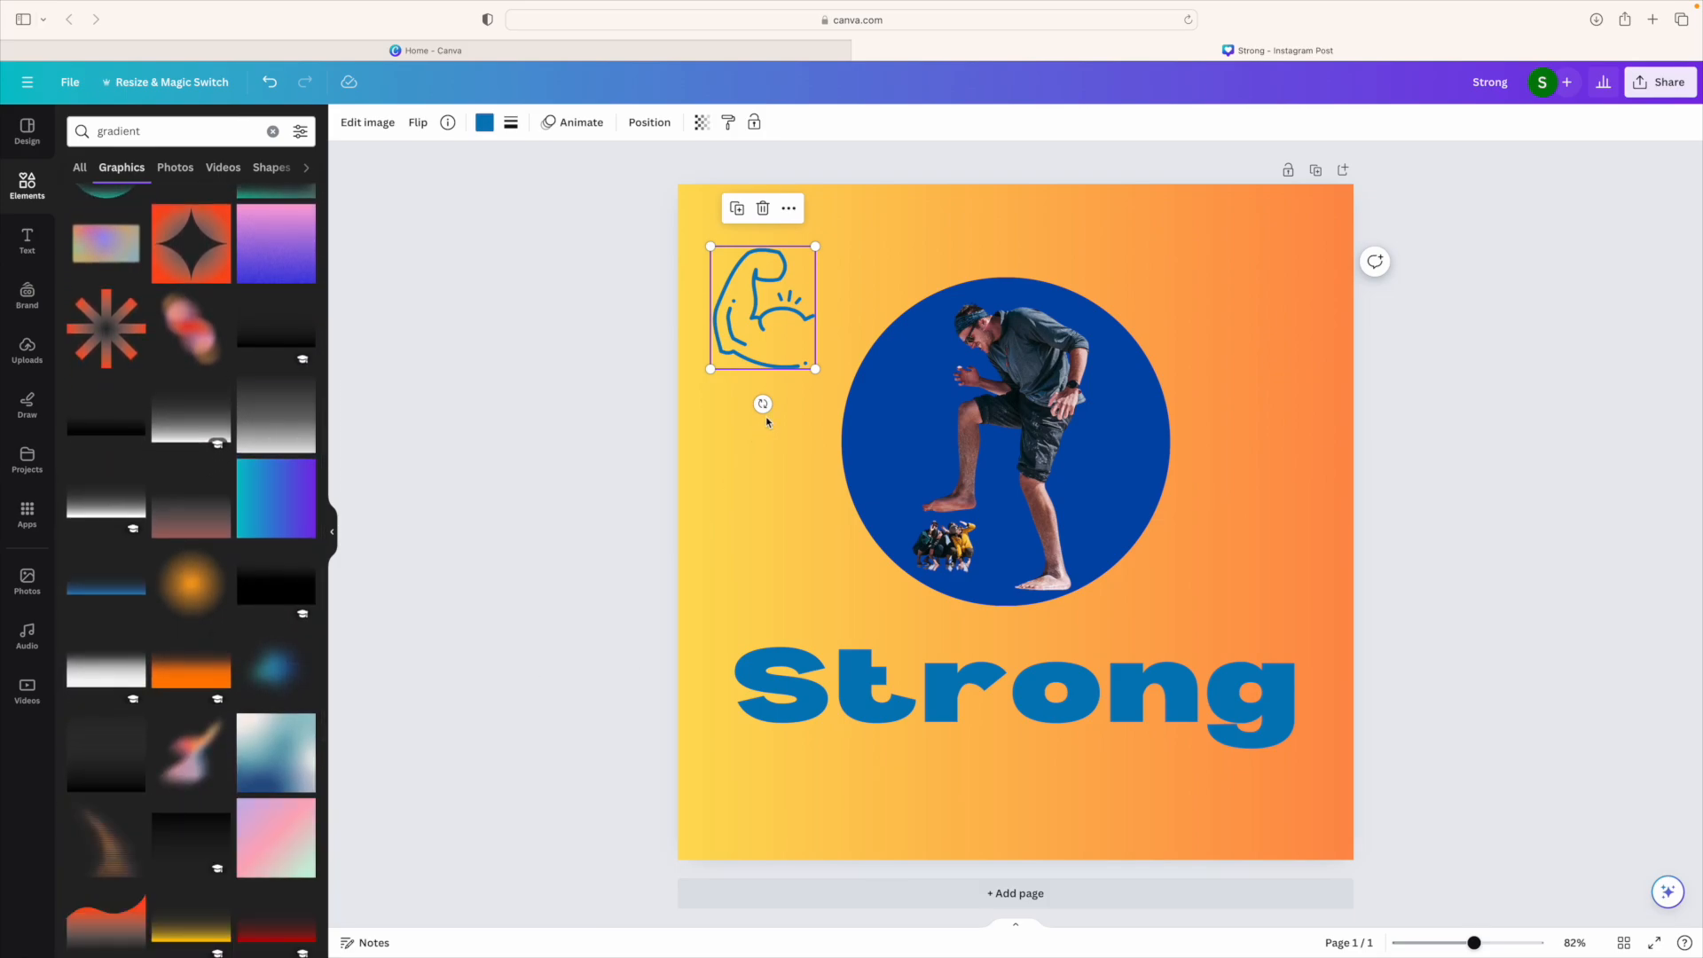
{"action": "left_click_drag", "start_coordinate": [758, 298], "coordinate": [766, 329]}
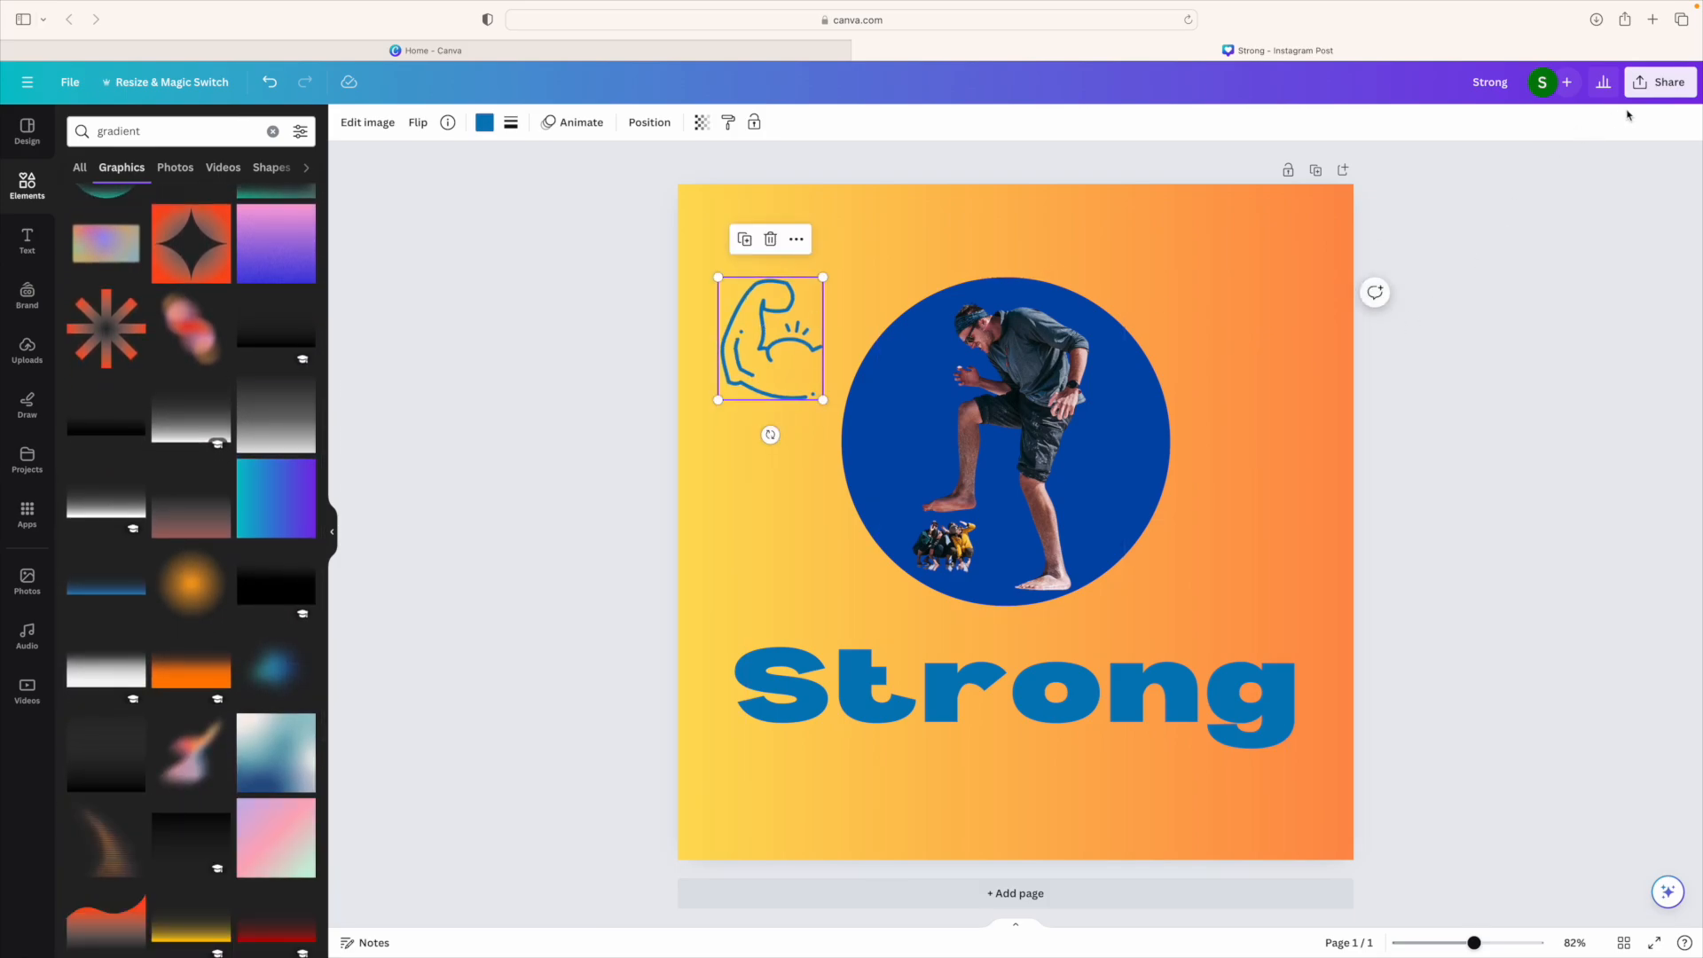
Step: Export the Strong design from the Share menu, downloading it with PNG as the file type
{"action": "left_click", "coordinate": [1666, 81]}
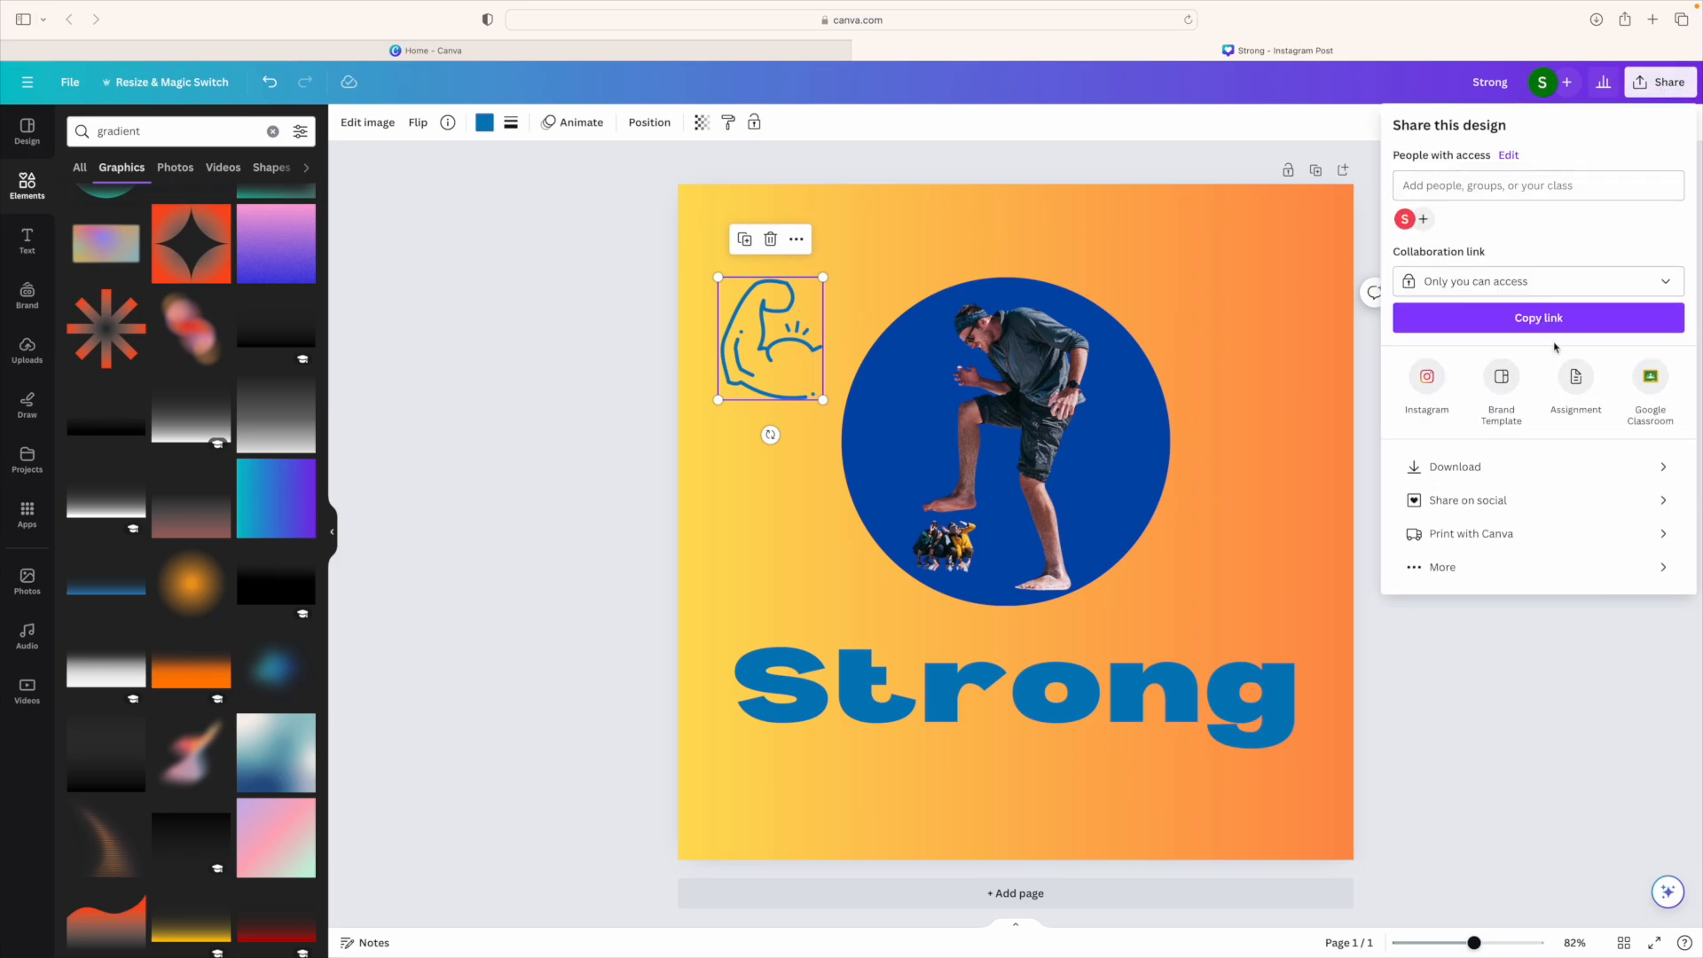
{"action": "left_click", "coordinate": [1420, 466]}
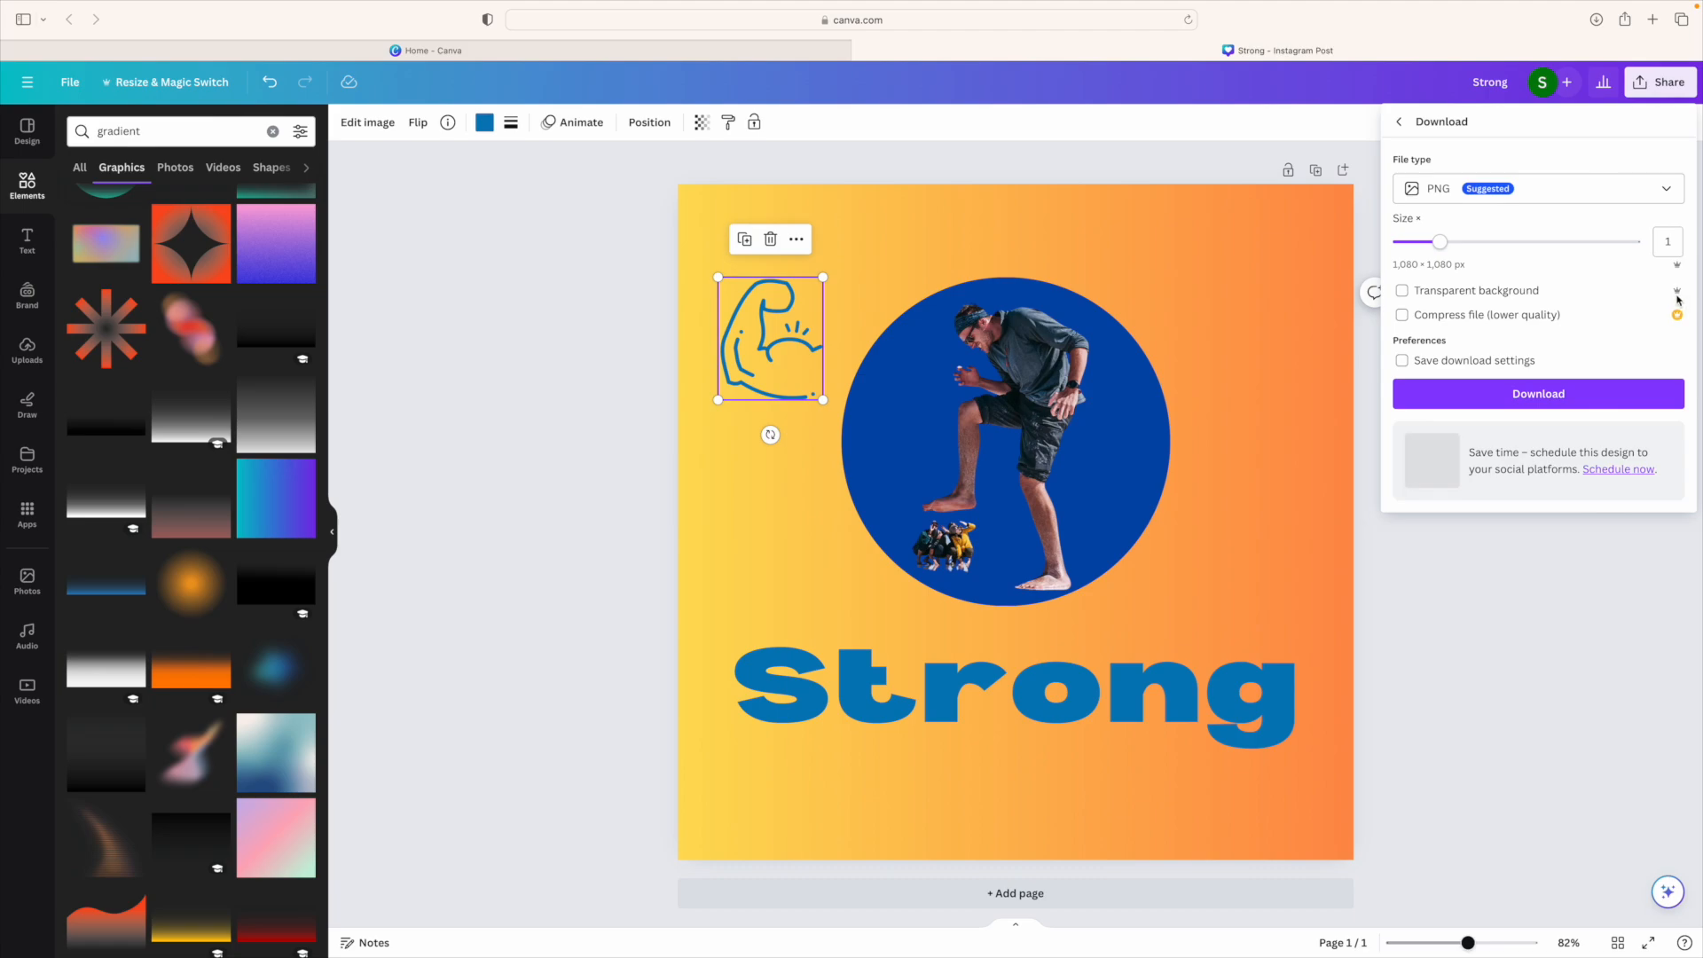
{"action": "left_click", "coordinate": [1567, 403]}
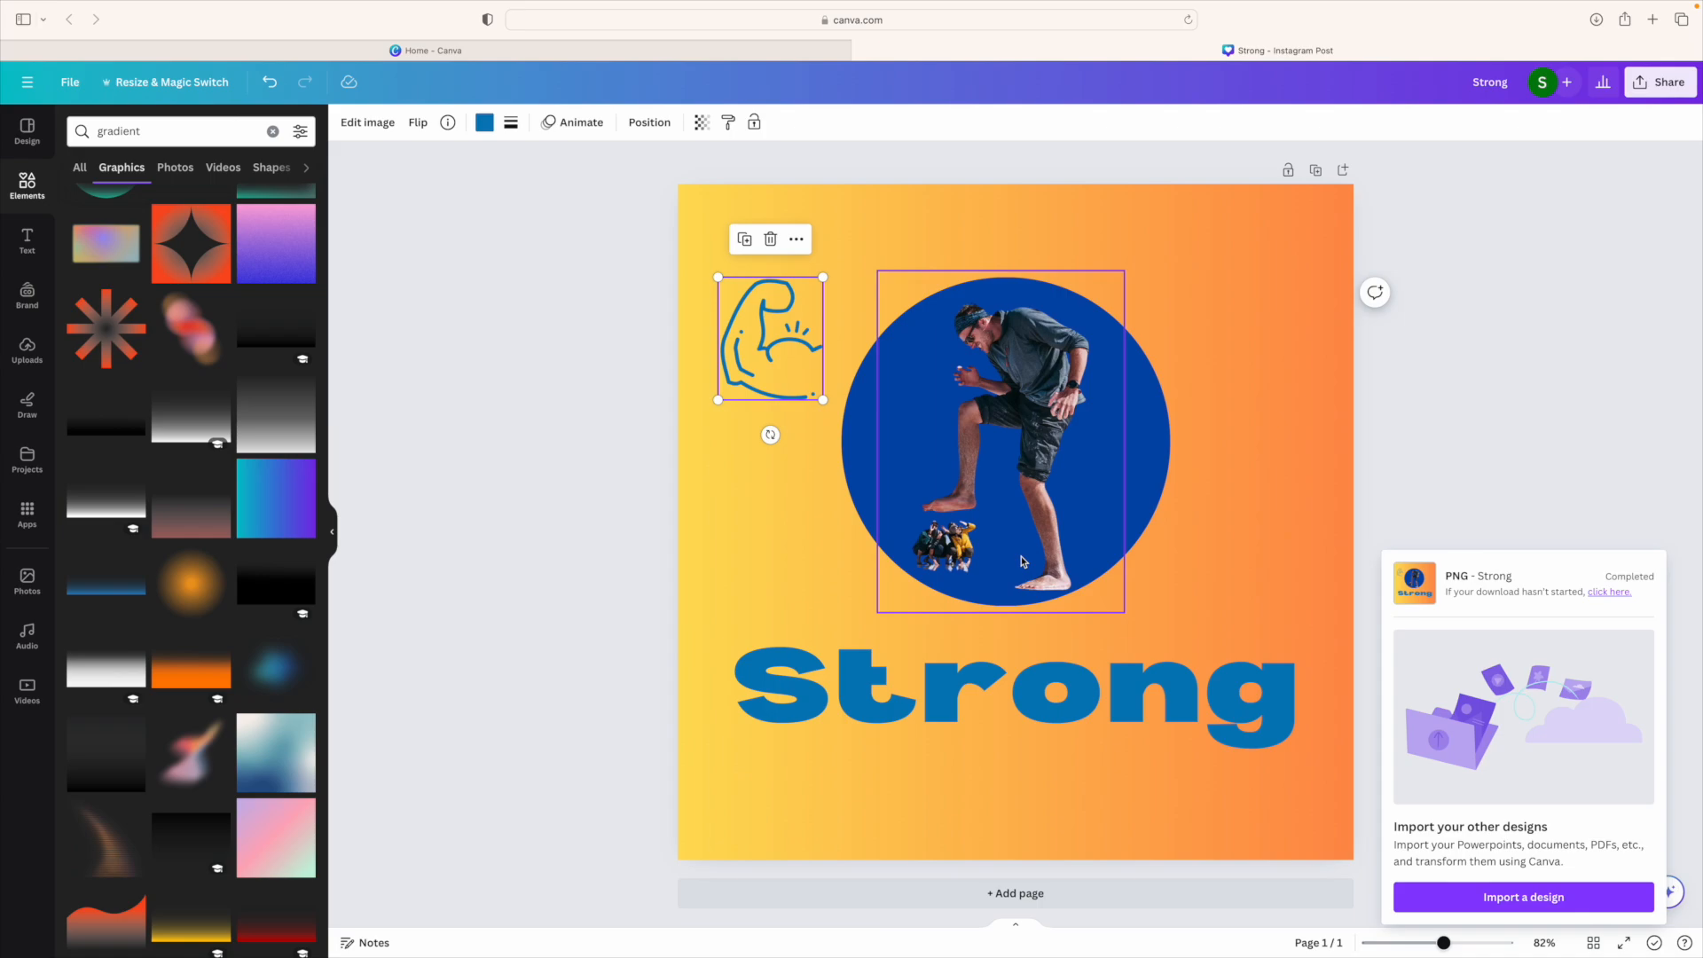
{"action": "mouse_move", "coordinate": [1400, 7]}
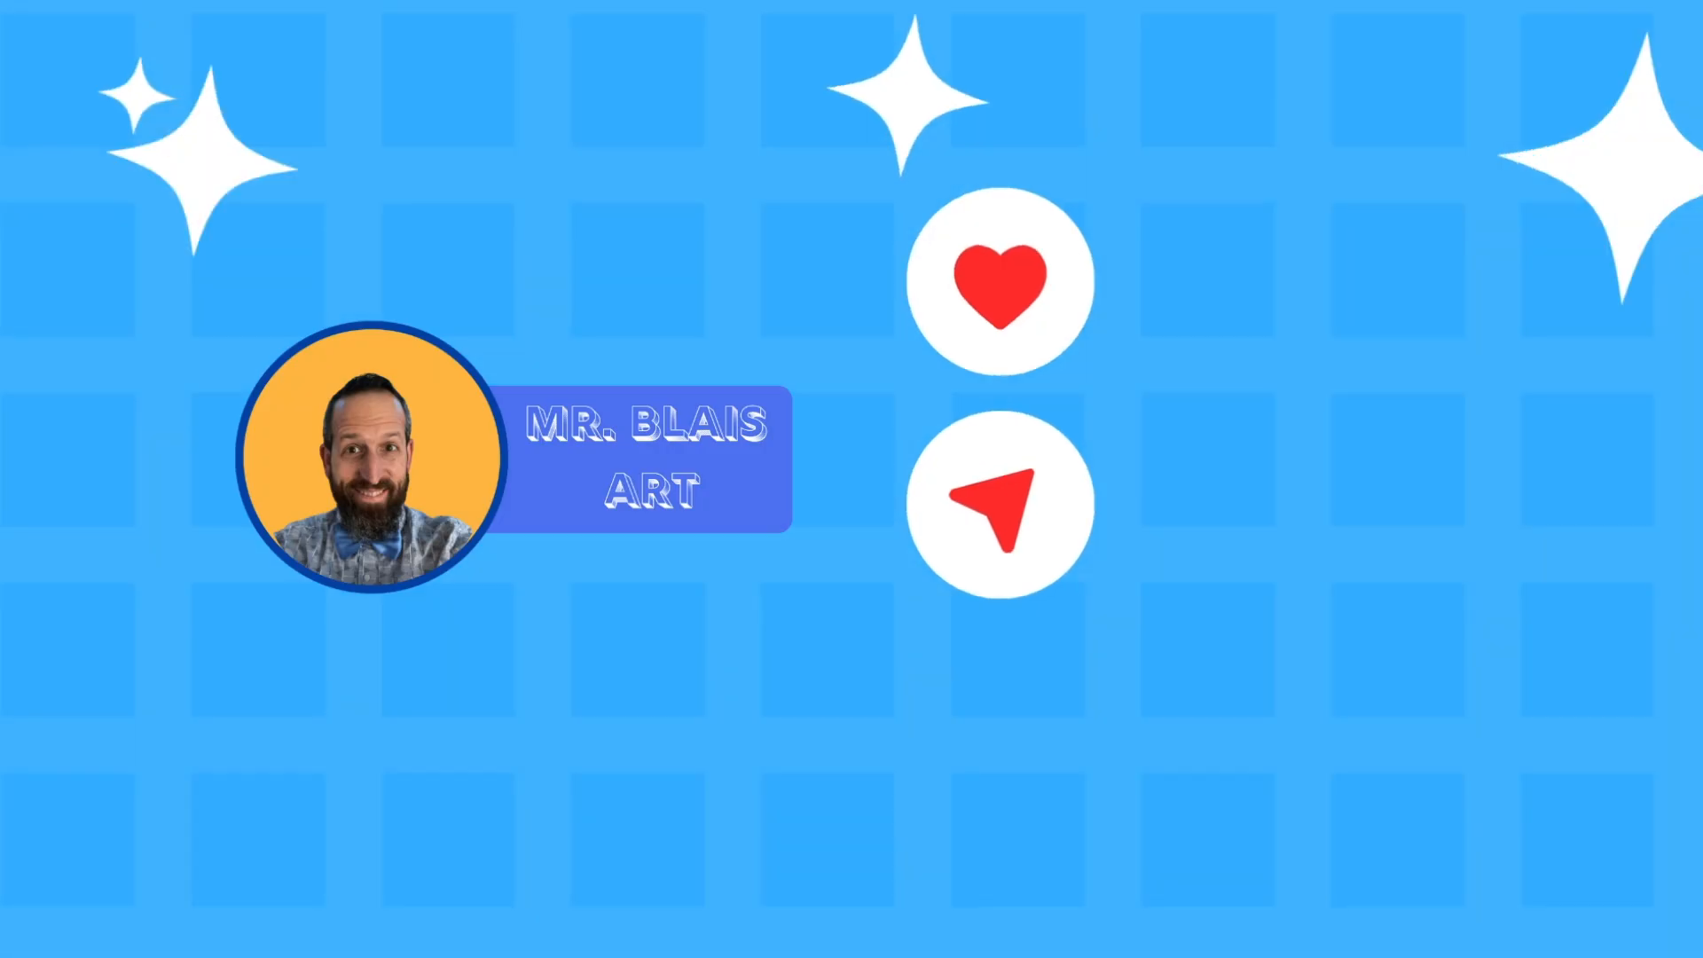